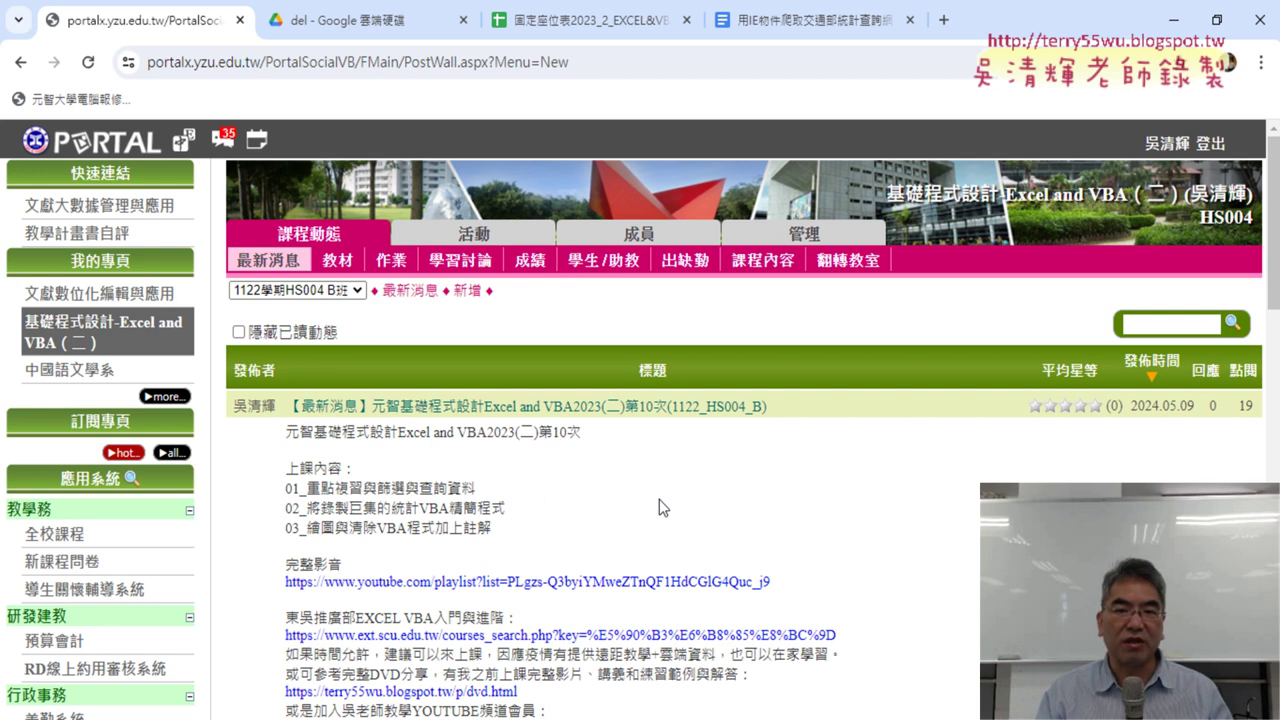
In Google Drive, go from the course folder into _雲端白板畫面 and then 04_數學與統計函數.
left_click(350, 20)
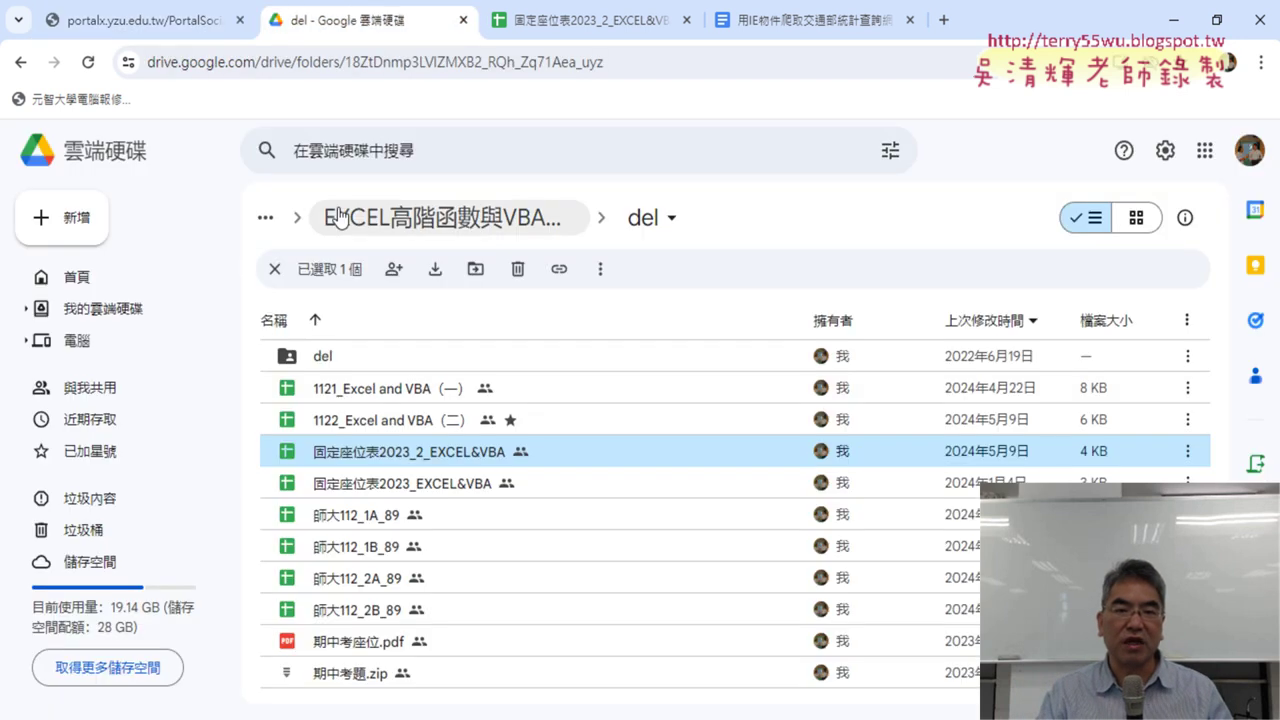
left_click(20, 63)
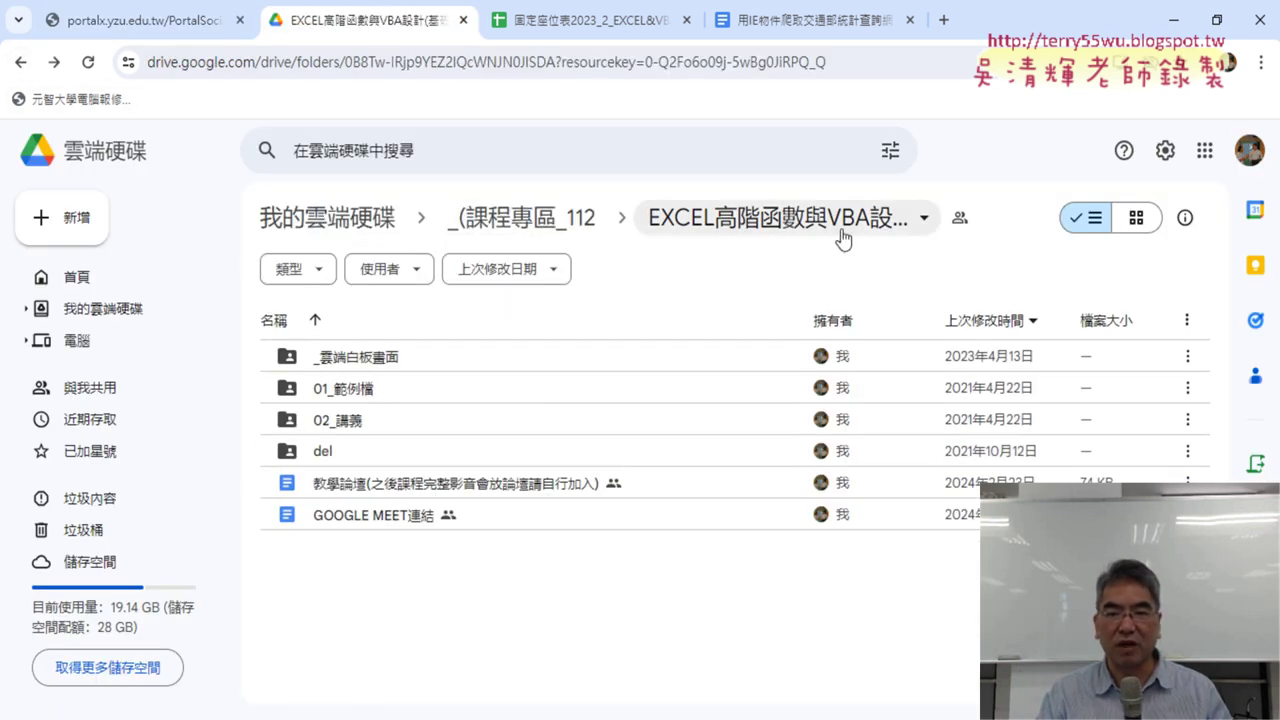
left_click(483, 361)
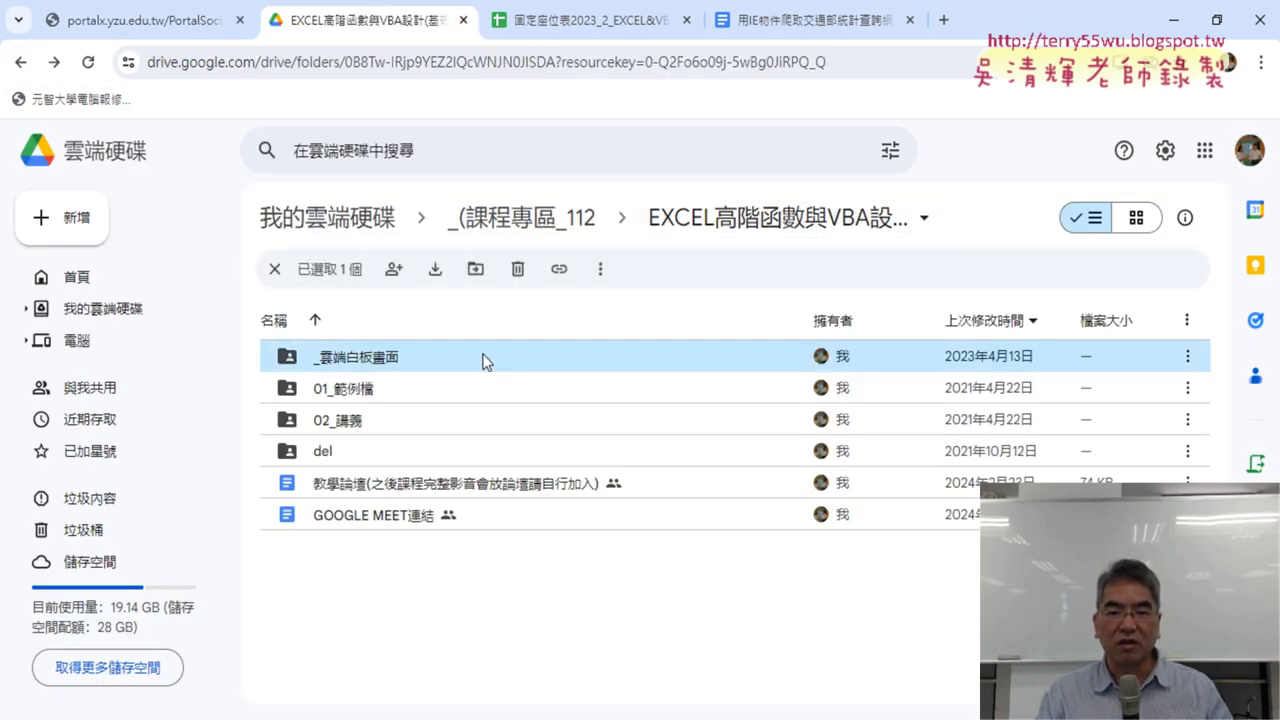
double_click(483, 361)
left_click(460, 460)
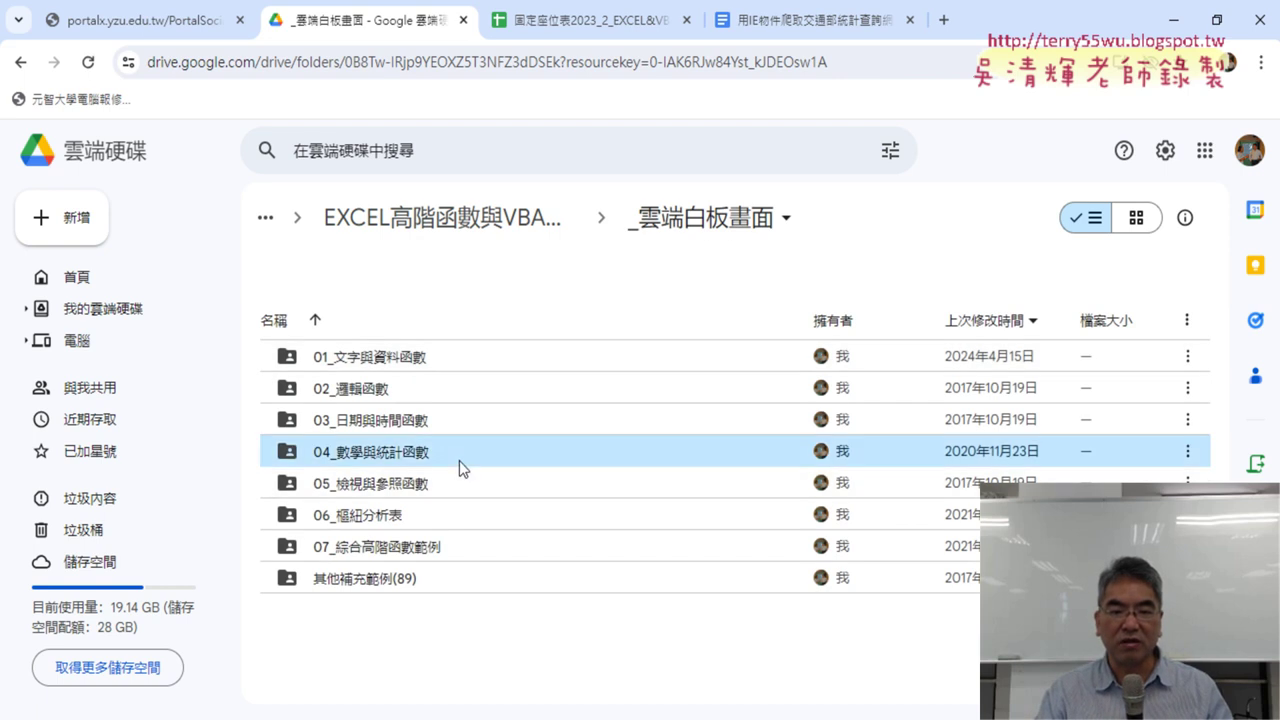
double_click(460, 462)
Open the _外幣匯率資料下載與繪製折線圖之一 Google Doc from the folder.
scroll(597, 541, "down", 3)
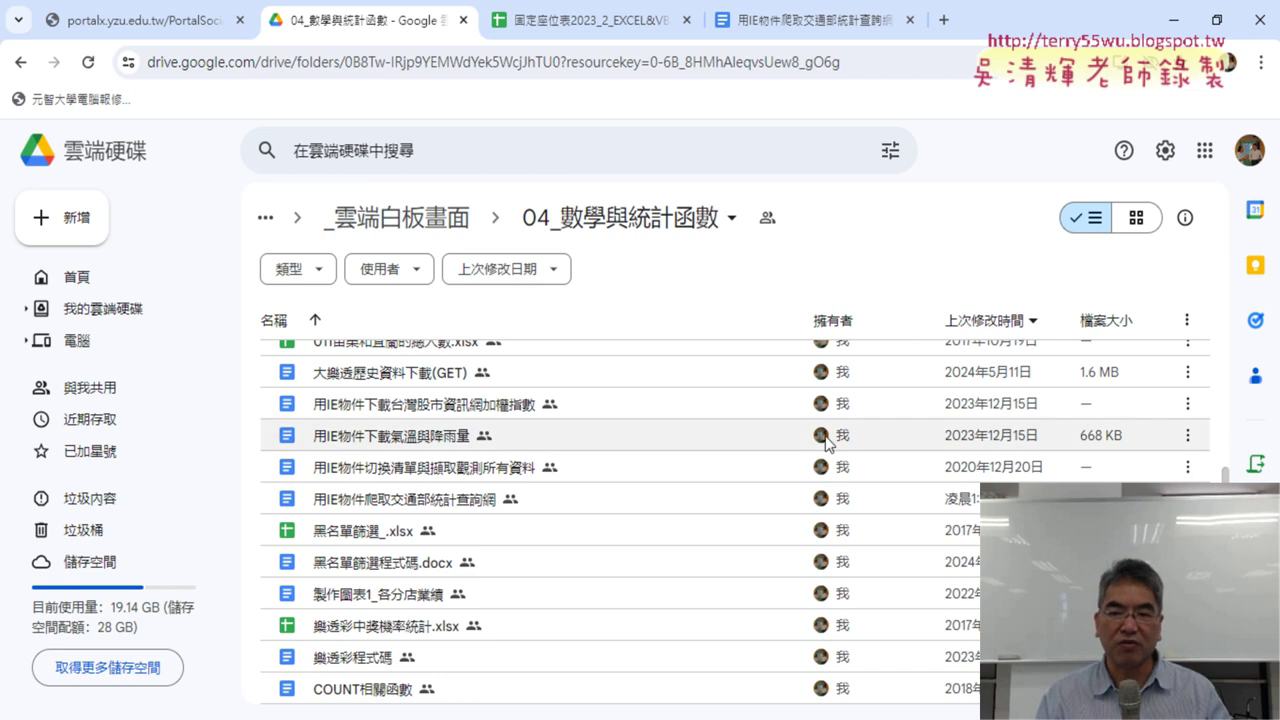
scroll(800, 460, "up", 3)
double_click(583, 431)
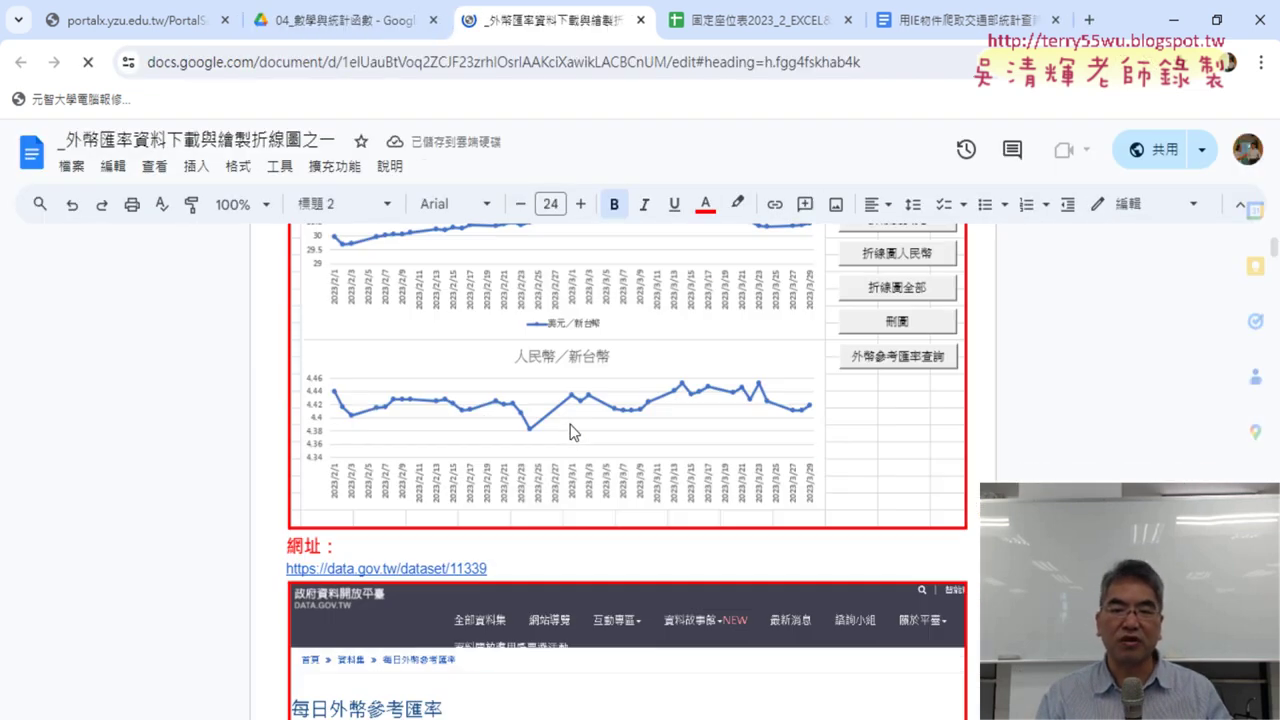
Check the data.gov.tw dataset link, then highlight the whole Sub 匯率下載 QueryTables macro.
left_click(403, 254)
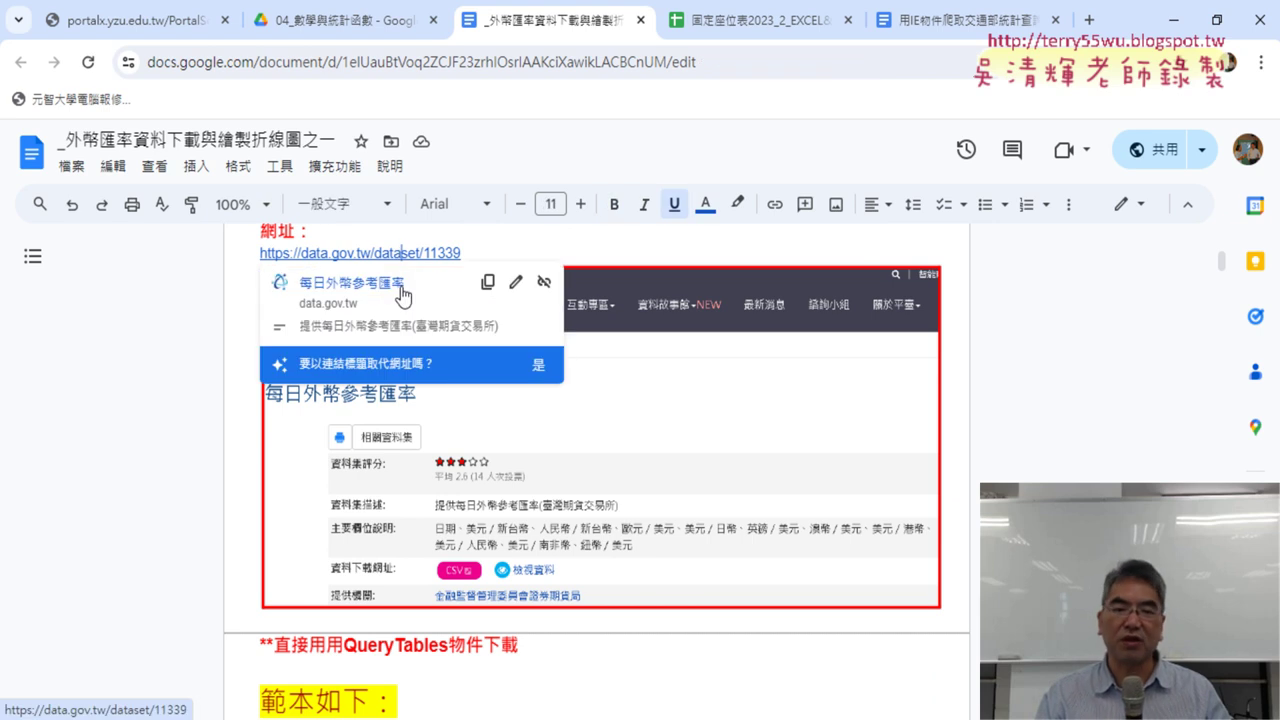
scroll(401, 294, "down", 2)
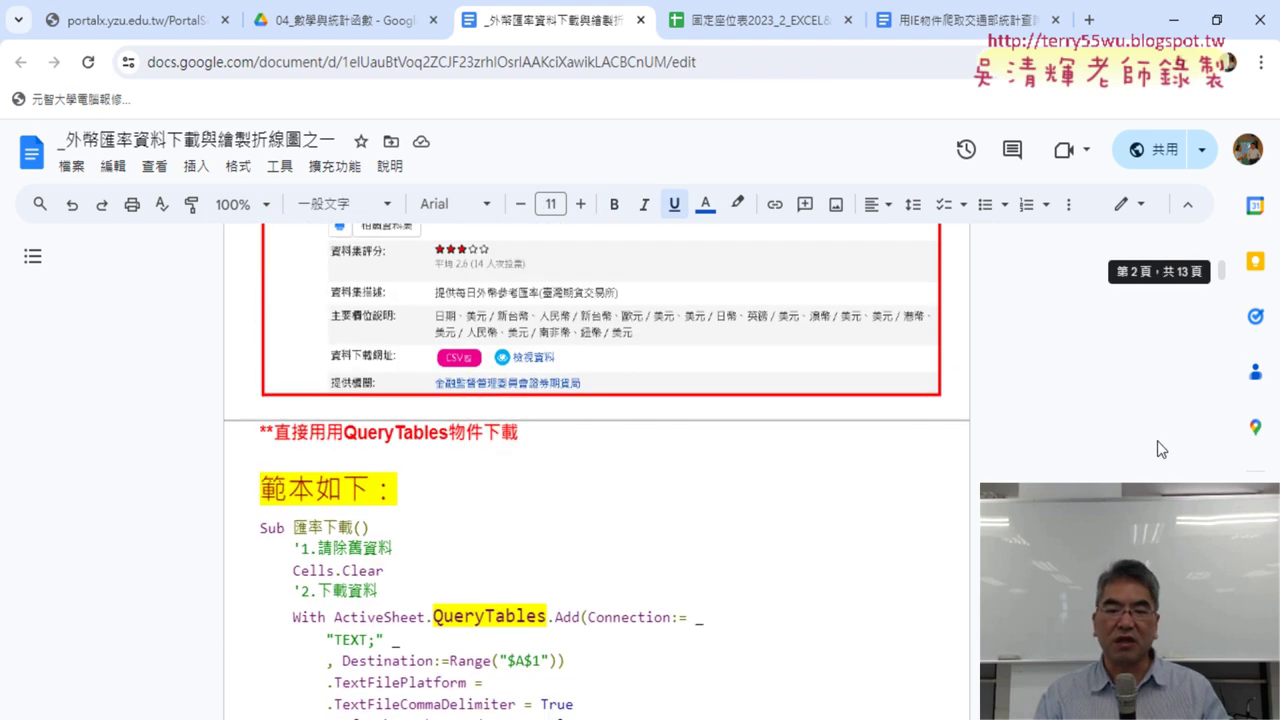
scroll(361, 320, "down", 3)
left_click_drag(262, 246, 340, 487)
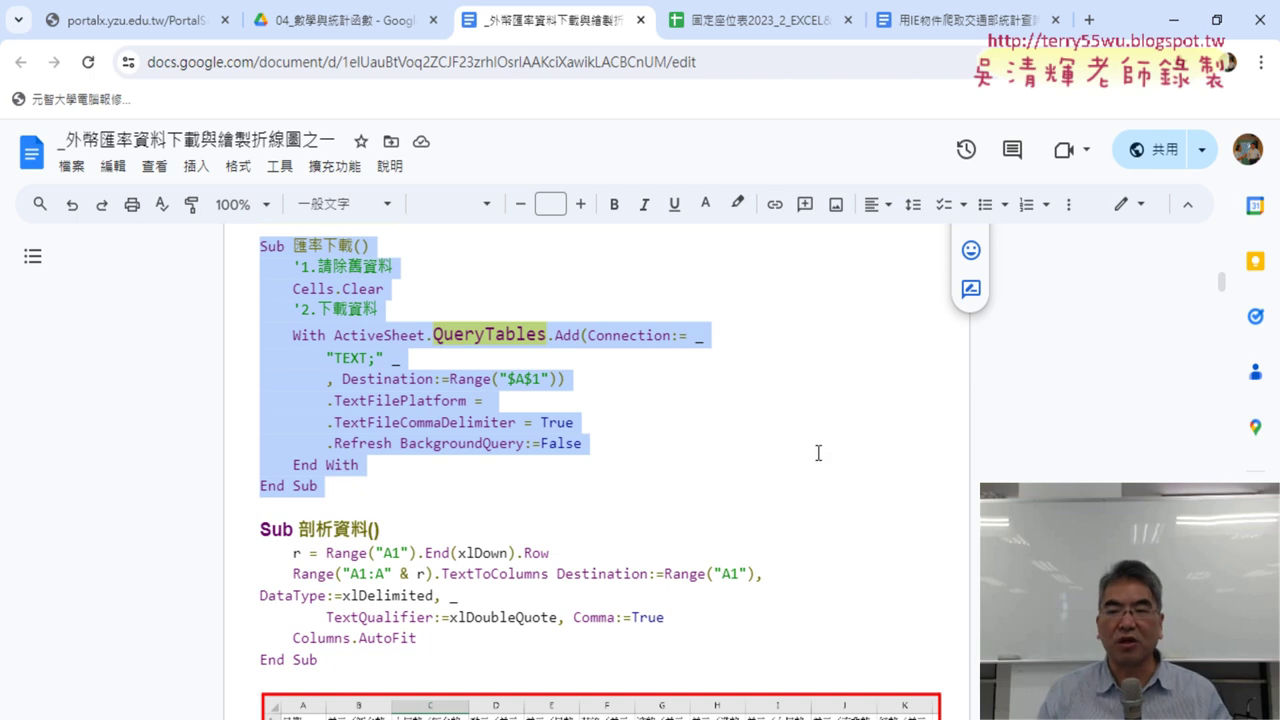
scroll(817, 449, "down", 1)
Read through the date-format fix and 美元折線圖 macro notes, then go back to the Drive folder.
scroll(817, 449, "down", 3)
scroll(817, 449, "down", 2)
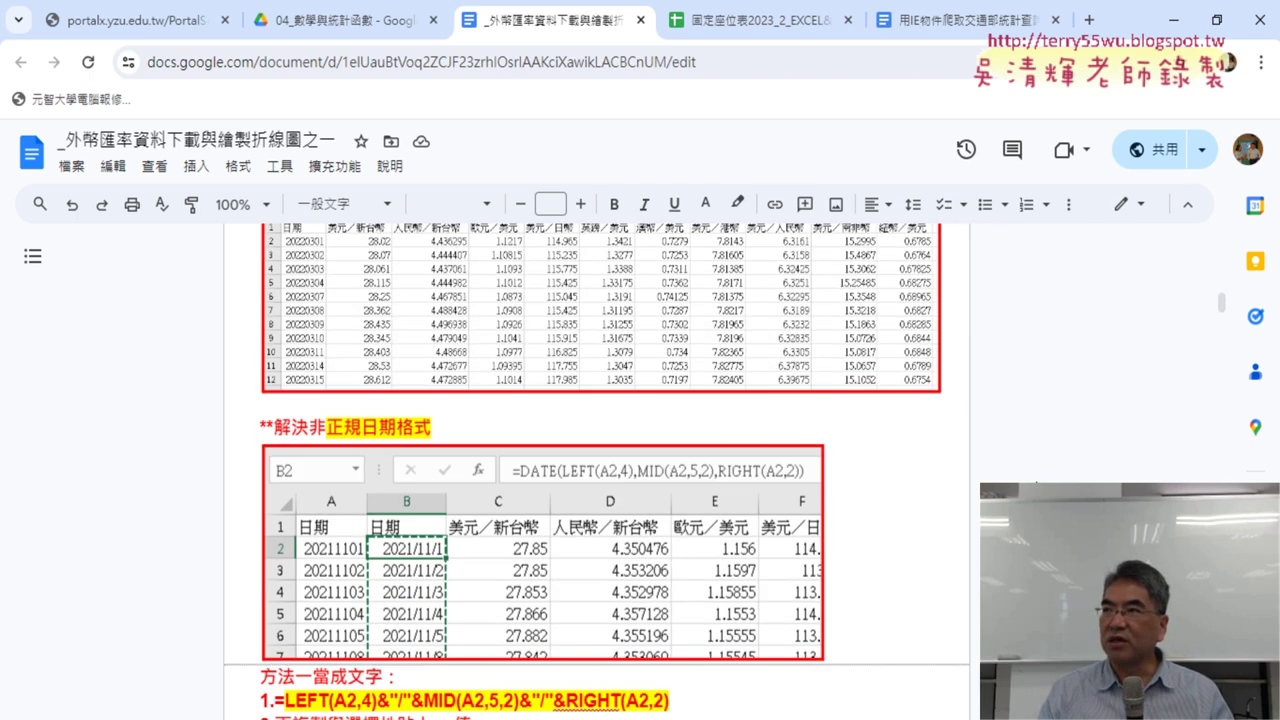
scroll(597, 470, "down", 3)
scroll(597, 470, "down", 1)
scroll(597, 470, "down", 3)
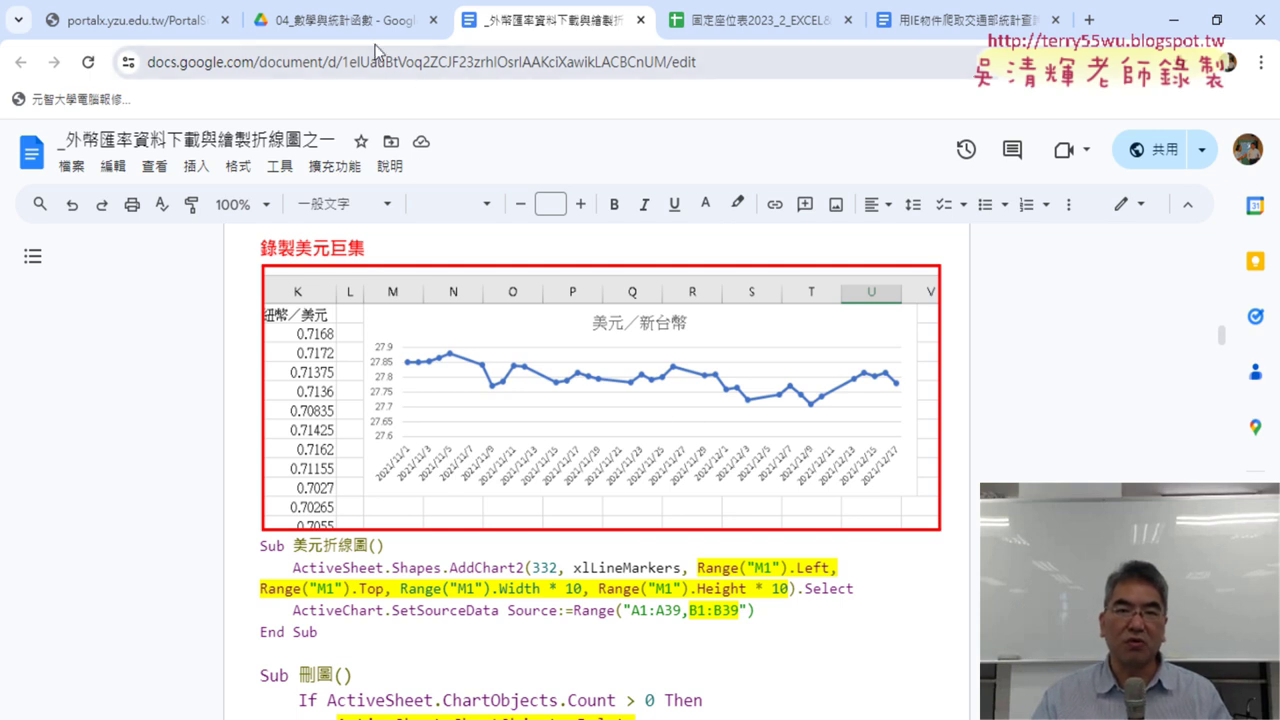
left_click(340, 20)
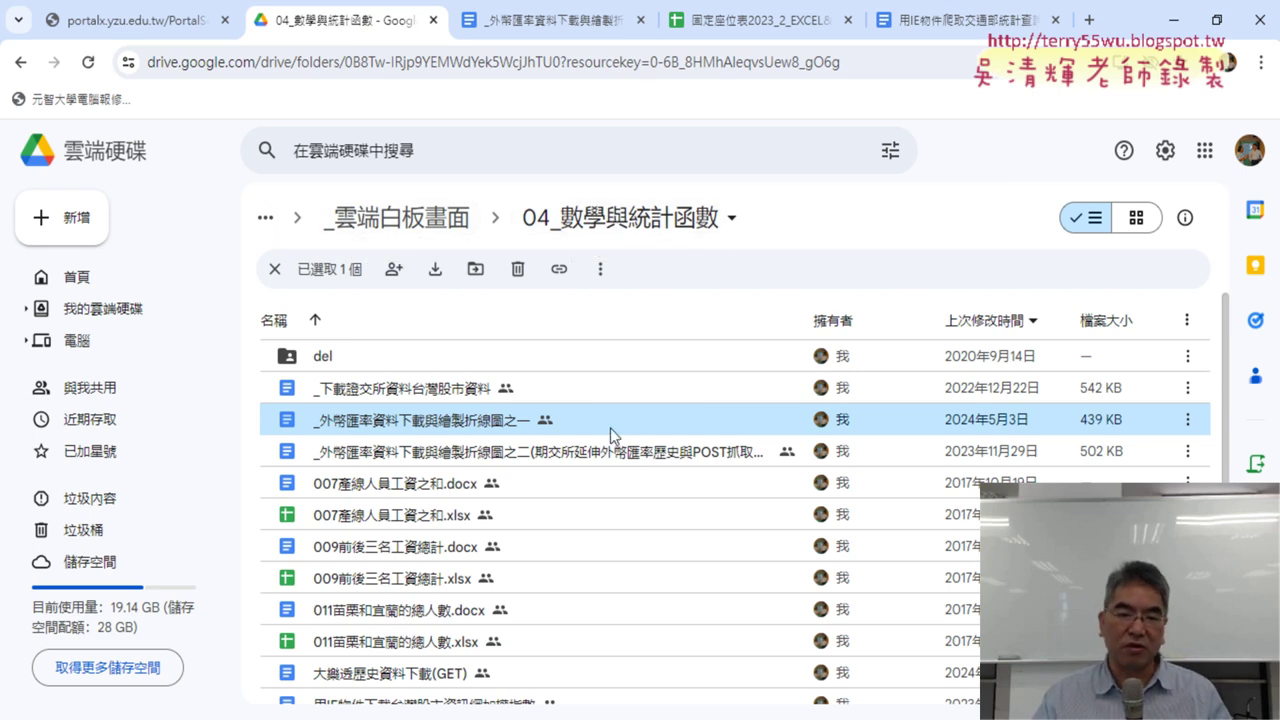
Open the 用IE物件爬取交通部統計查詢網 document in its own tab and return to Drive.
scroll(610, 430, "down", 3)
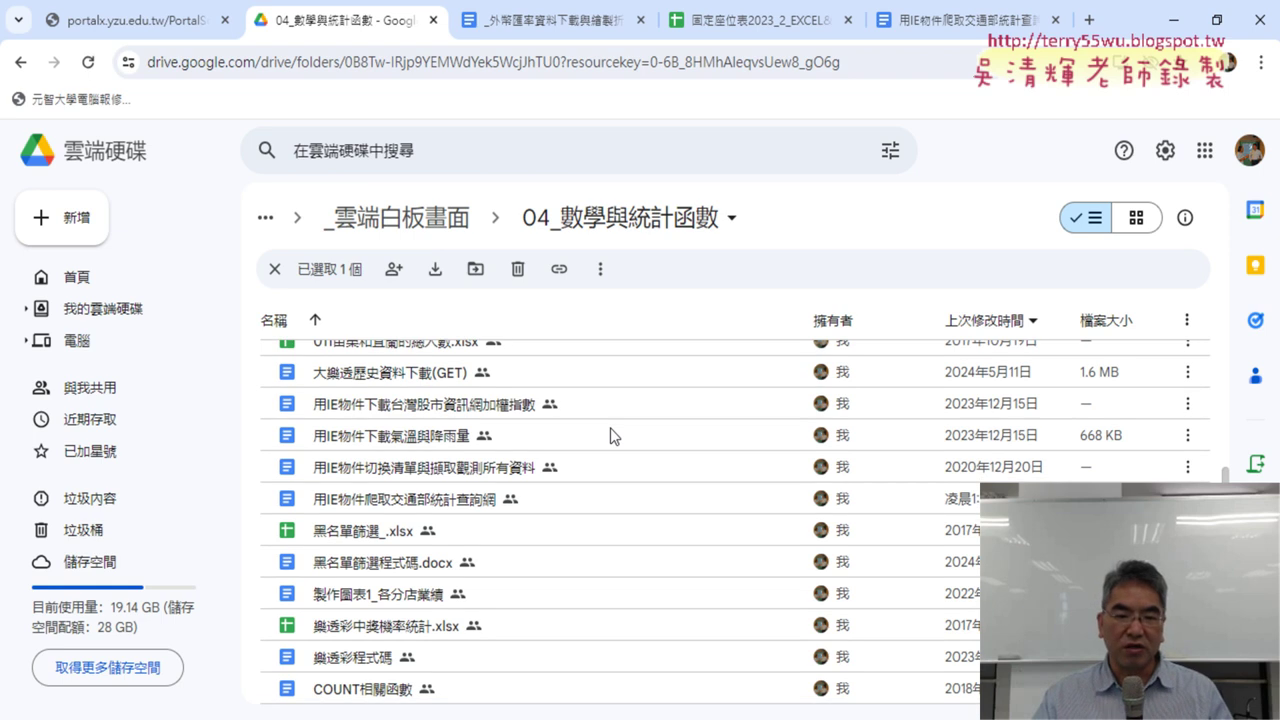
left_click(596, 508)
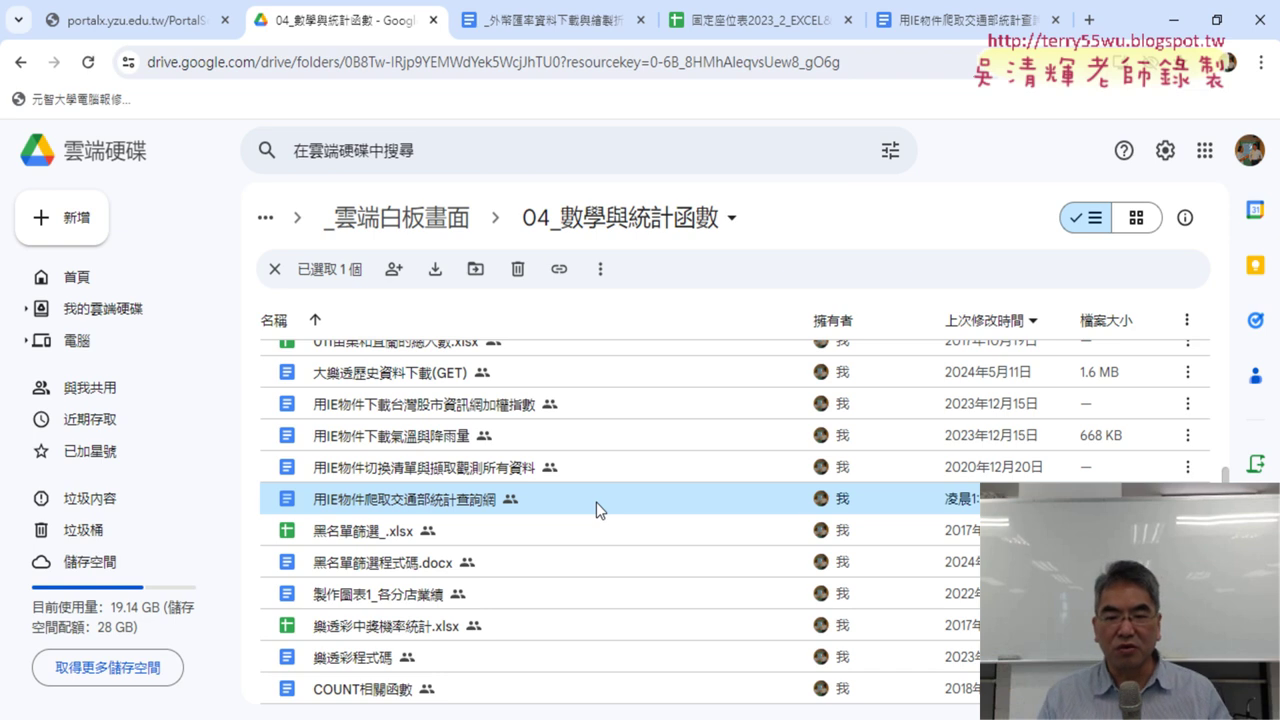
double_click(460, 499)
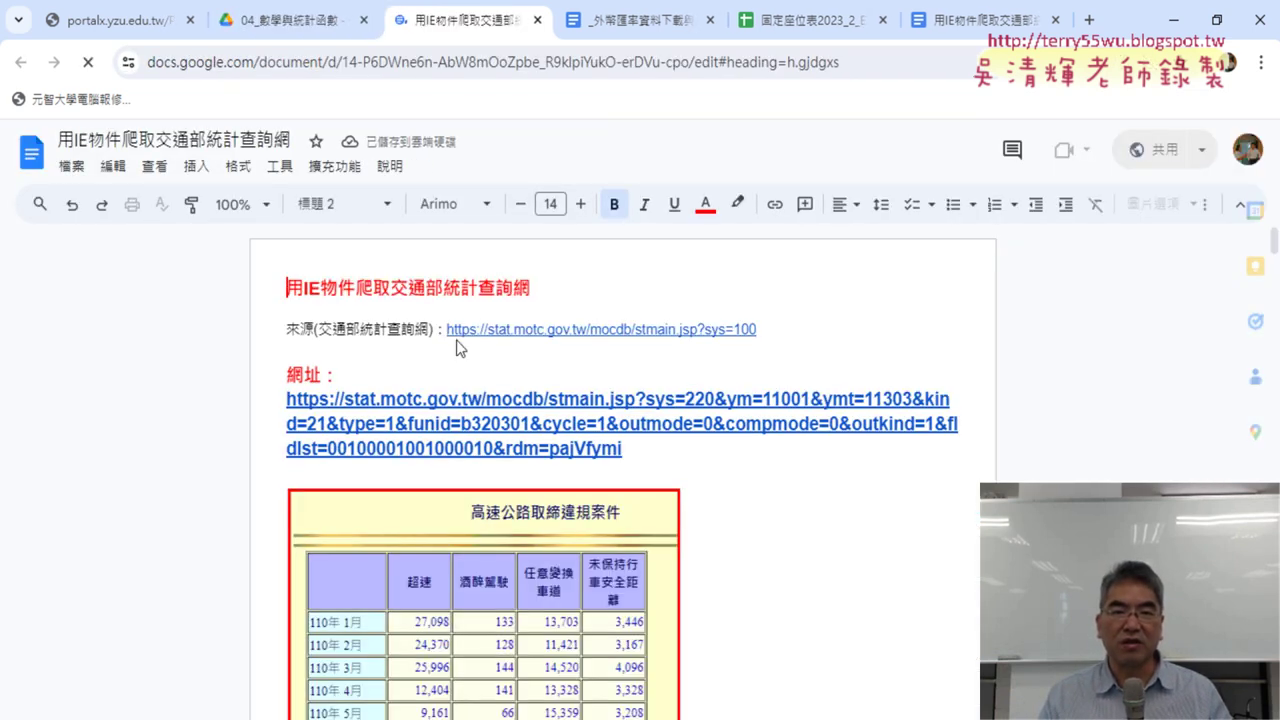
left_click(290, 20)
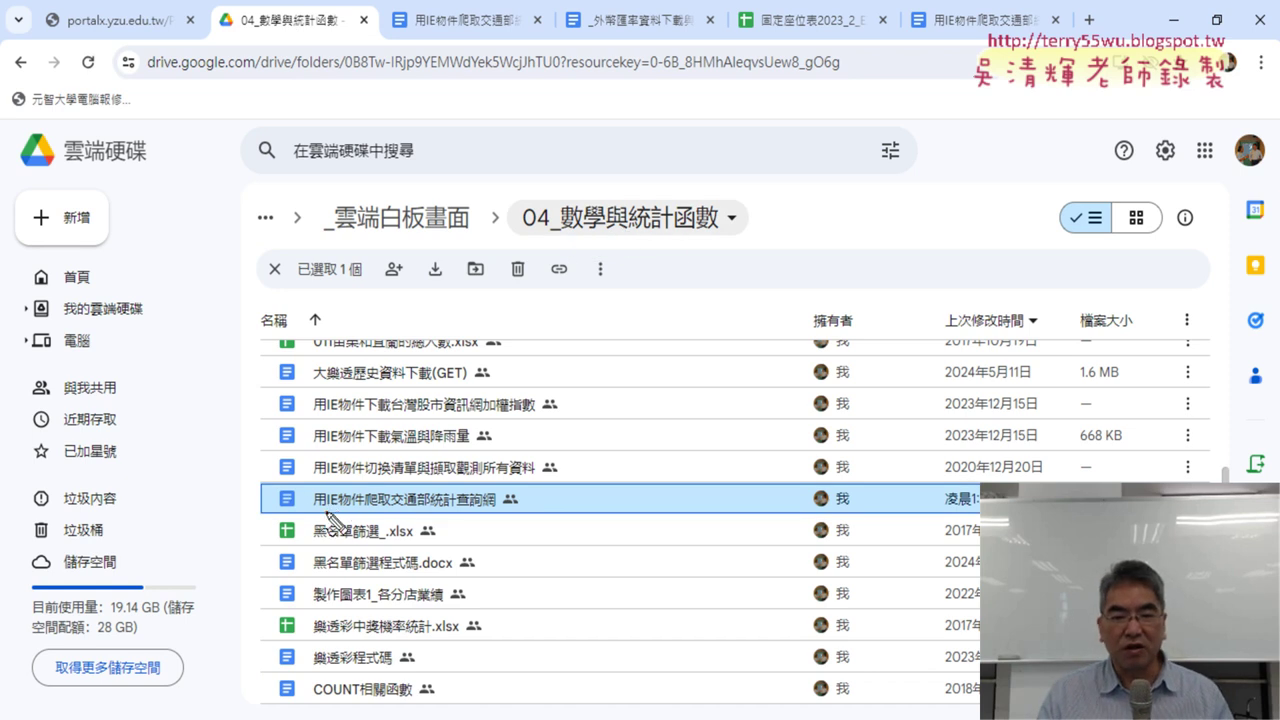
Mark 用IE物件 and 交通部統計查詢網 in the file name, then clear the marks.
left_click_drag(316, 514, 497, 510)
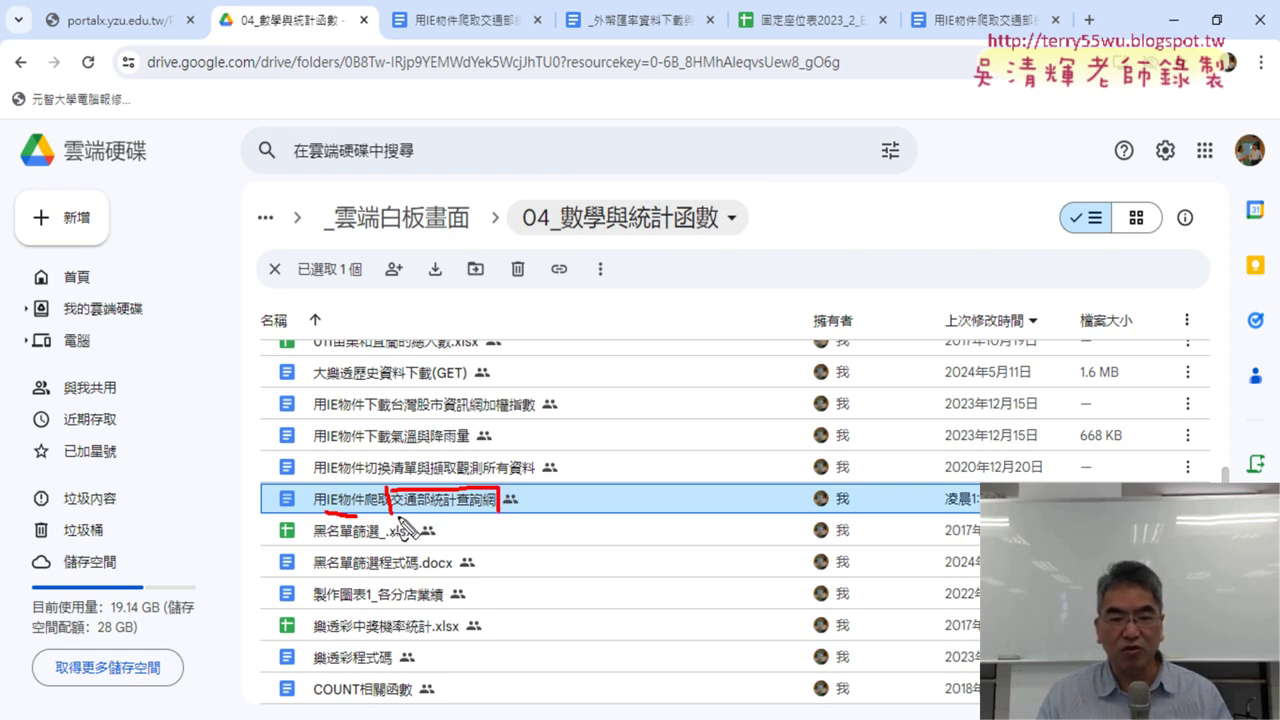
left_click_drag(392, 512, 497, 512)
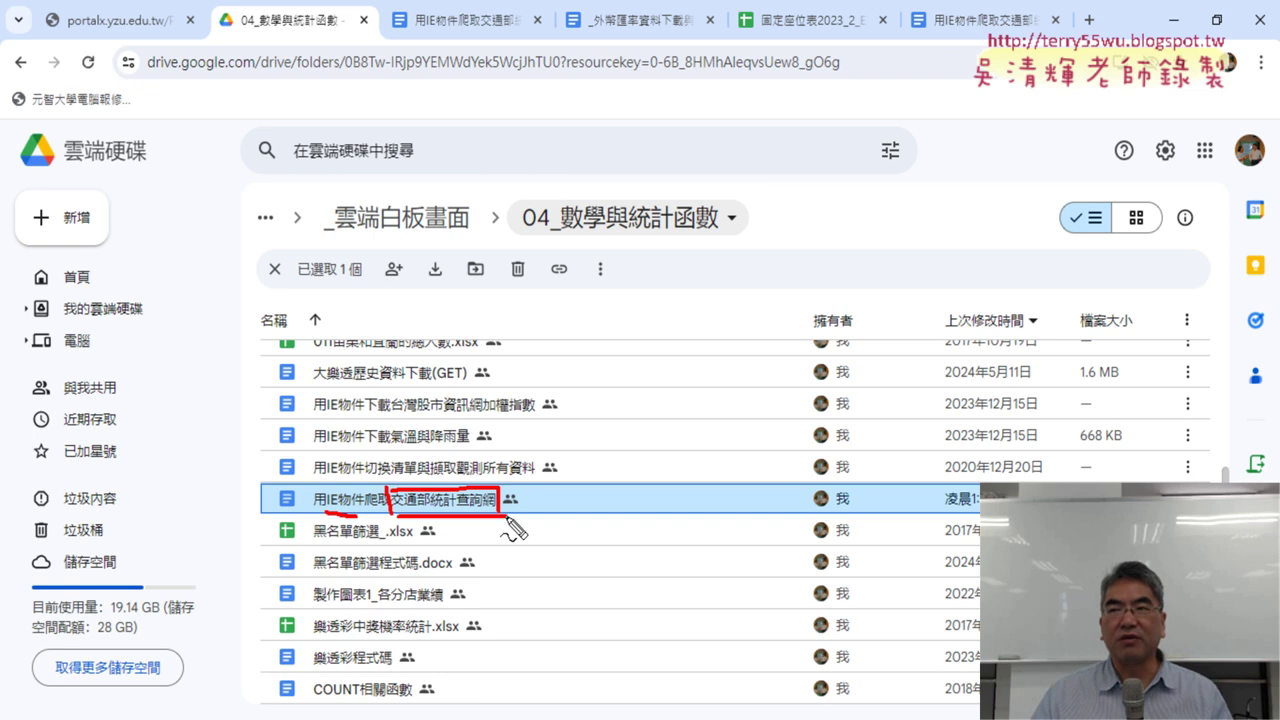
key("Escape")
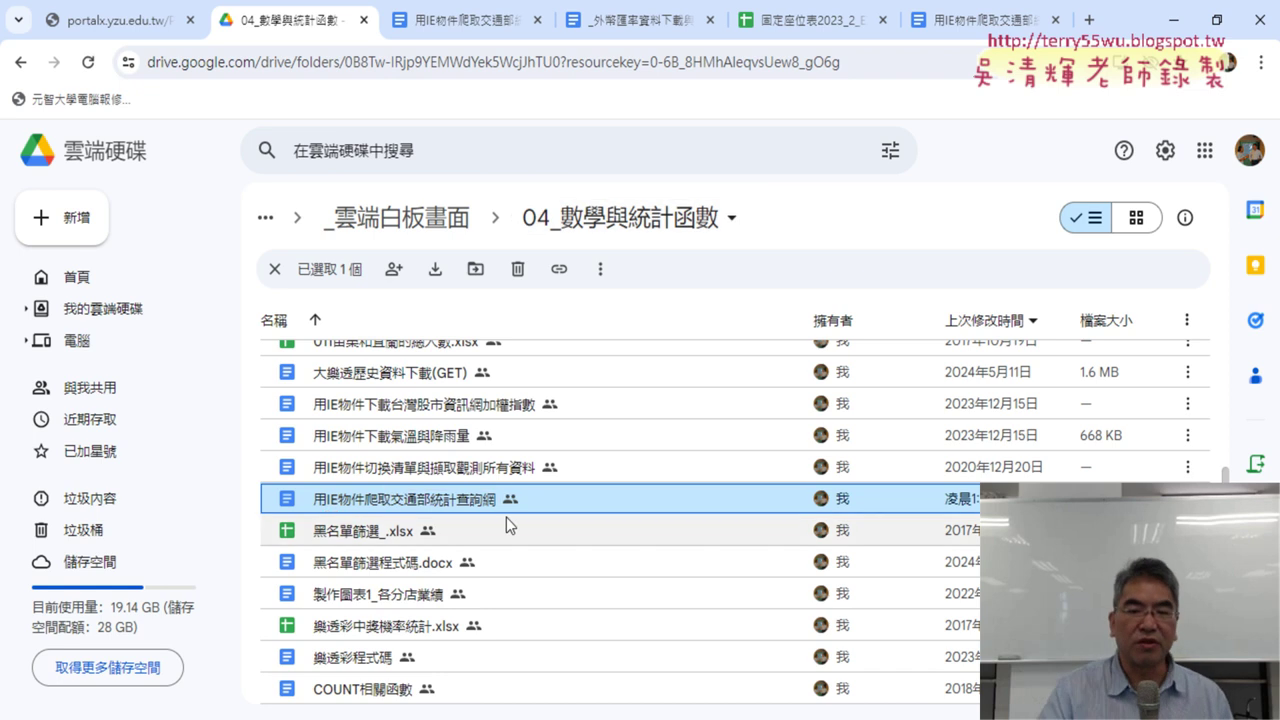
From the lesson document, open its 交通部統計查詢網 source site in a new tab.
double_click(506, 499)
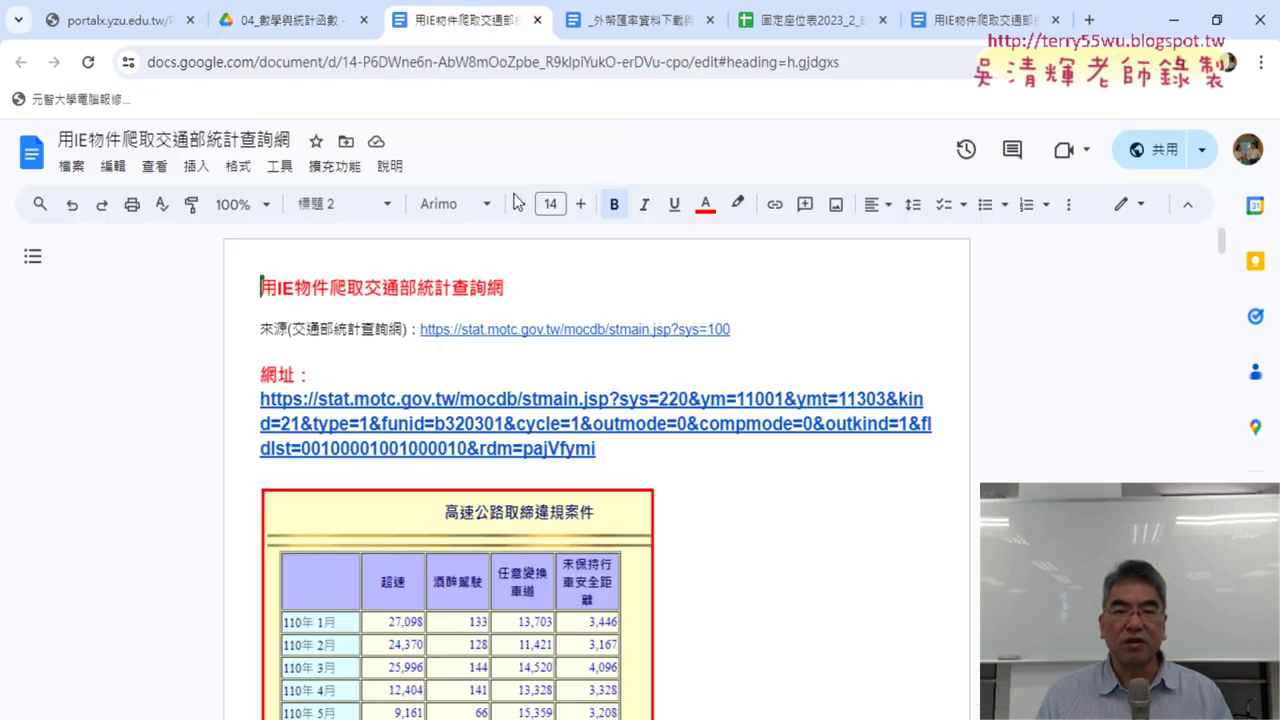
left_click(551, 358)
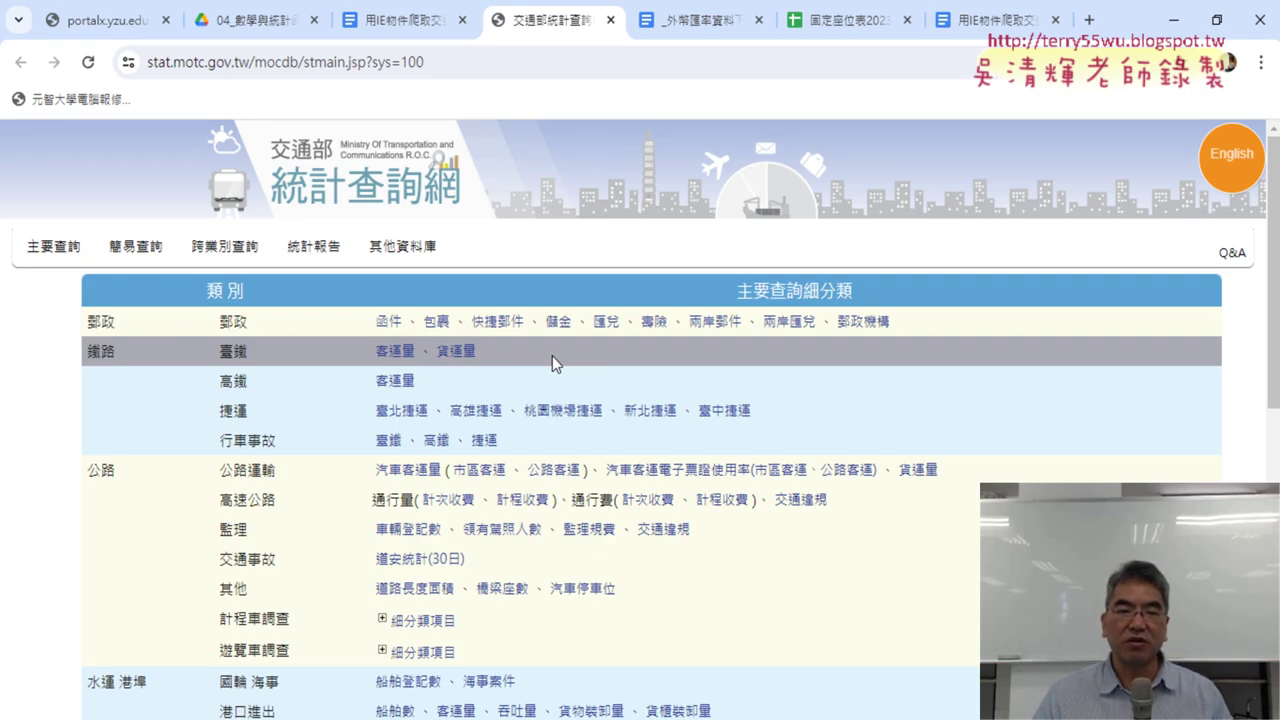
scroll(36, 369, "down", 2)
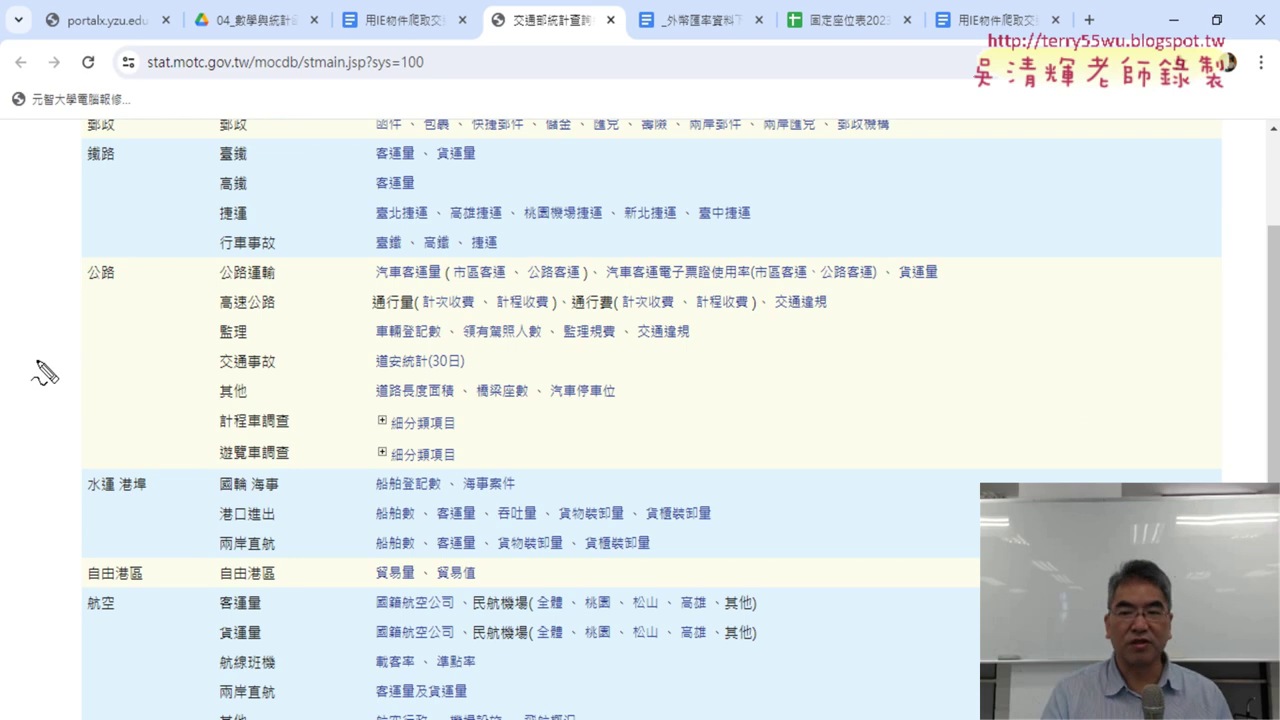
Circle the 公路, 鐵路 and 航空 categories on the site, then clear the marks.
mouse_move(108, 290)
left_mouse_down()
mouse_move(128, 270)
mouse_move(108, 290)
left_mouse_up()
mouse_move(112, 172)
left_mouse_down()
mouse_move(80, 163)
mouse_move(127, 168)
left_mouse_up()
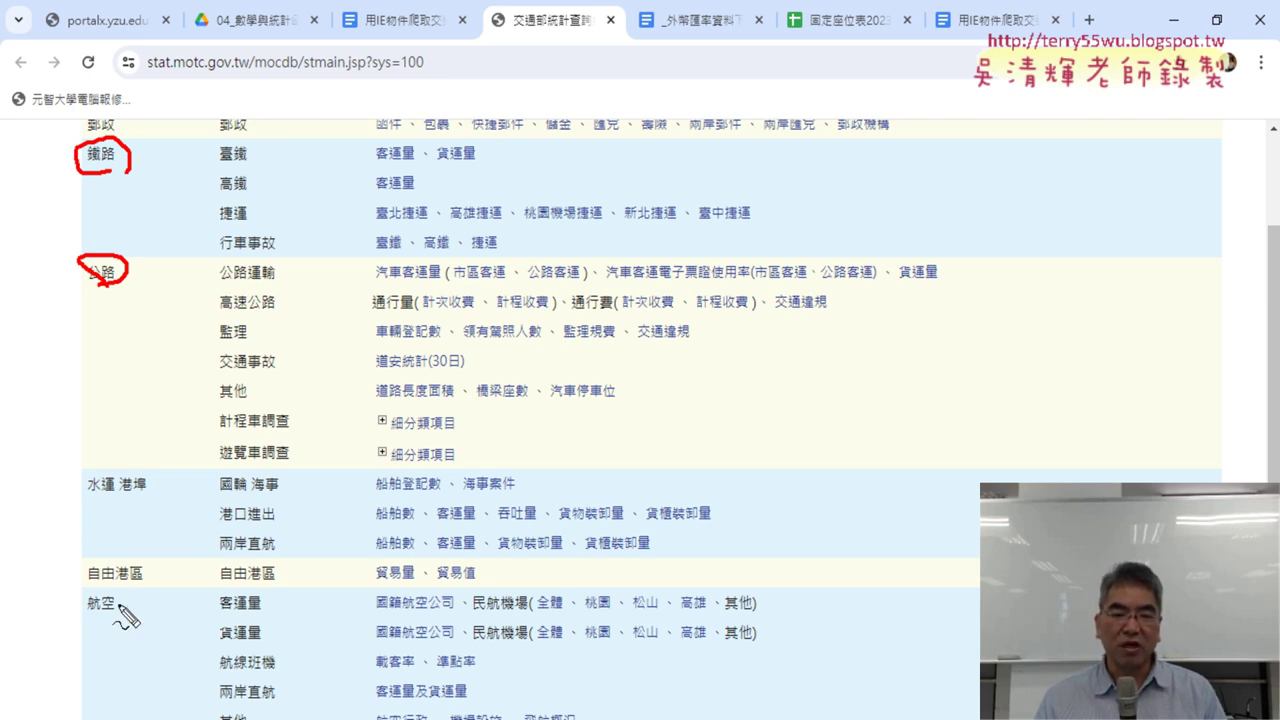
left_click_drag(122, 622, 112, 628)
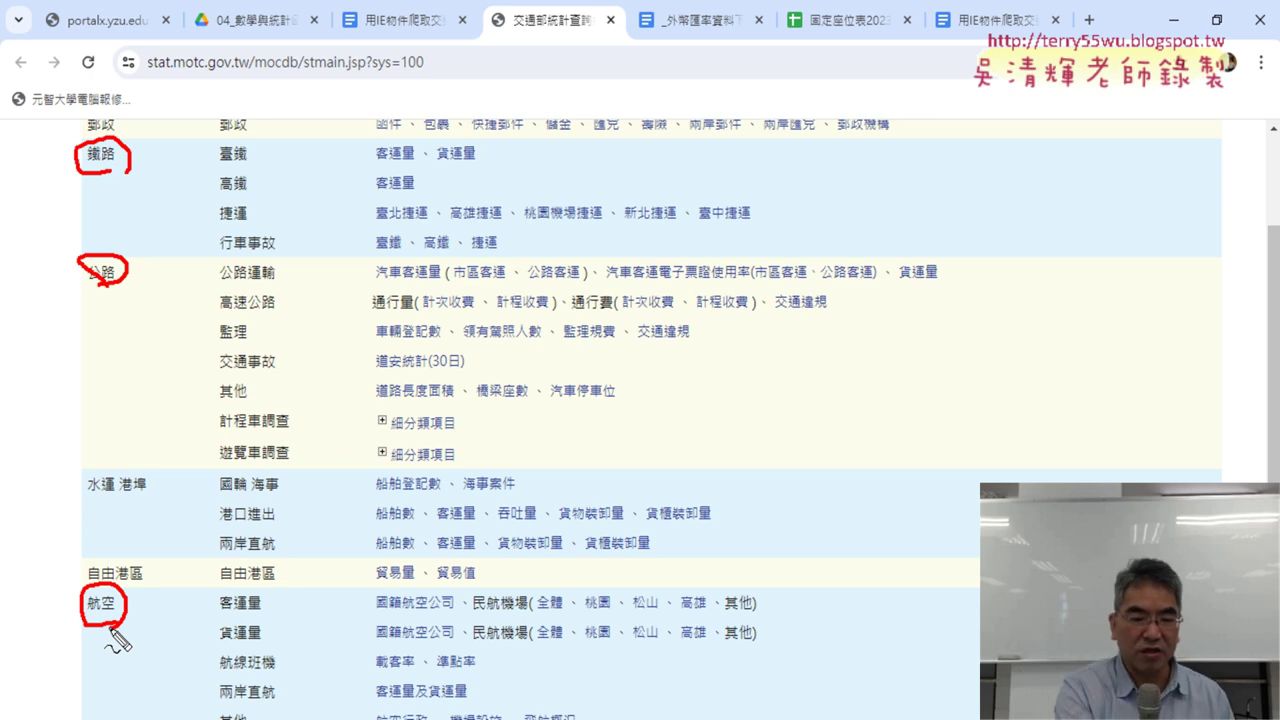
key("Escape")
scroll(18, 501, "down", 3)
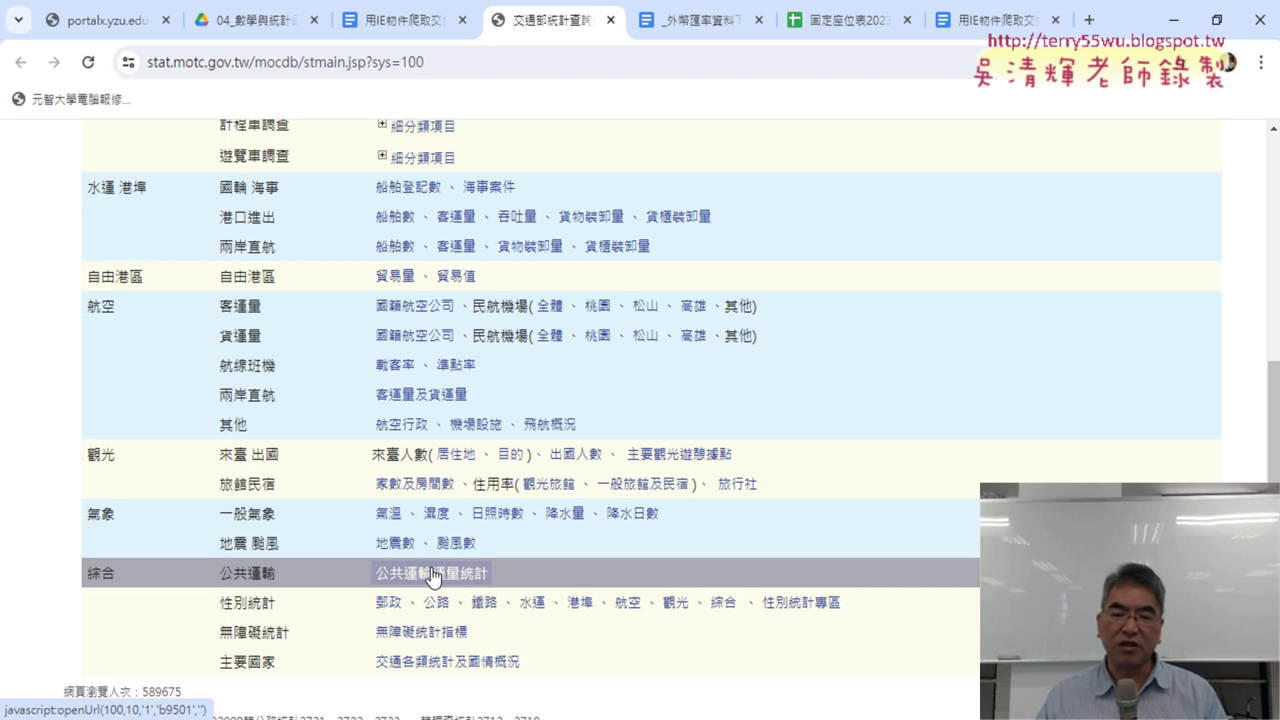
scroll(432, 578, "down", 2)
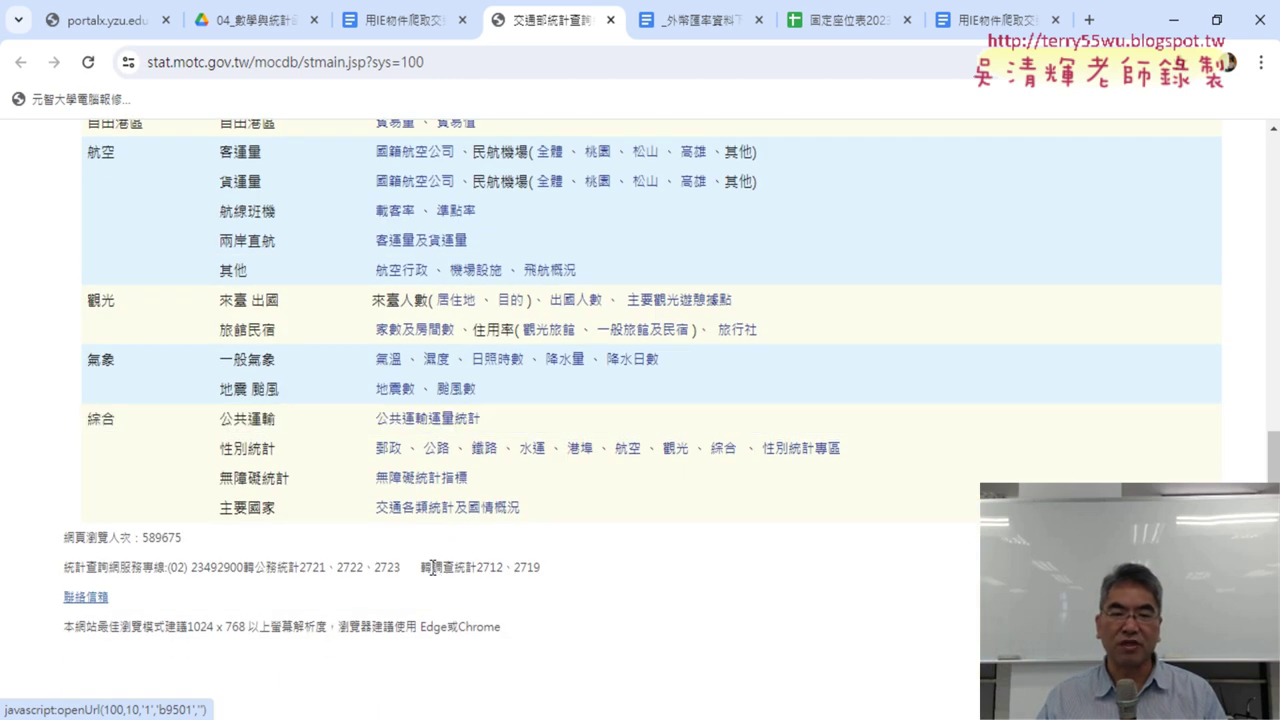
scroll(432, 578, "up", 3)
scroll(432, 567, "up", 3)
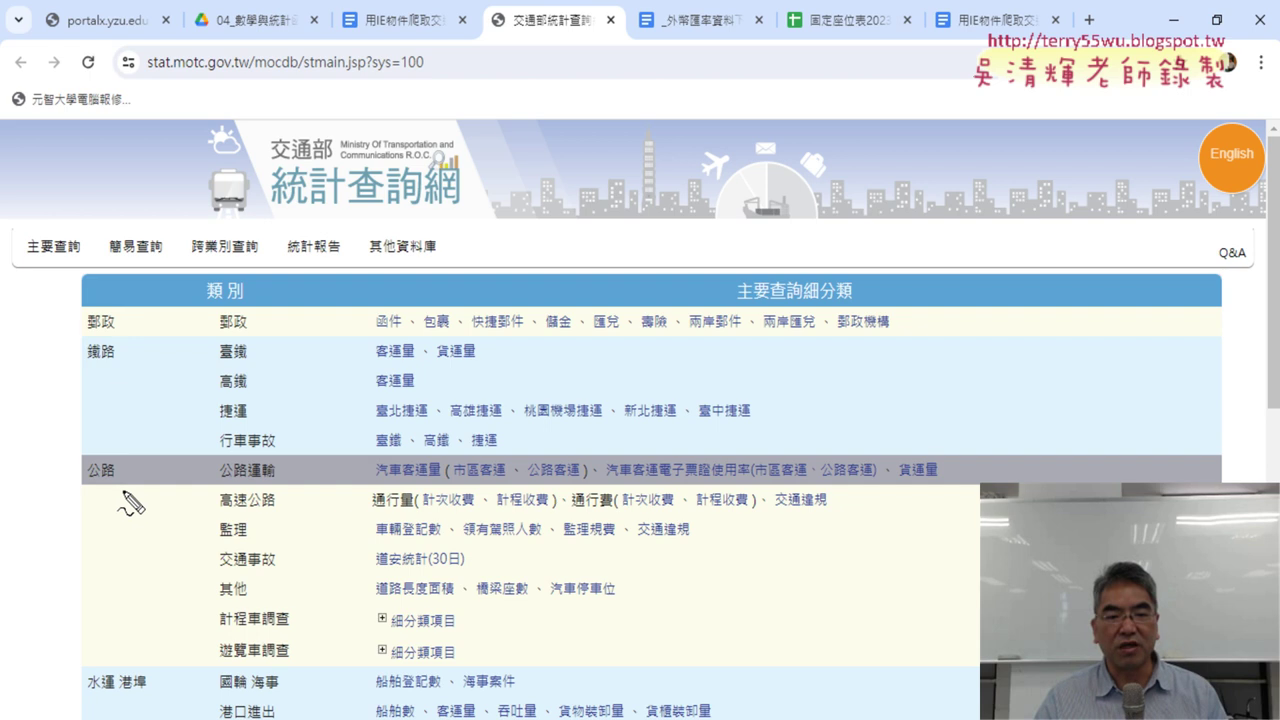
Mark the 公路 category, its 監理 and 高速公路 rows, and their 交通違規 links.
mouse_move(122, 493)
left_mouse_down()
mouse_move(82, 474)
mouse_move(126, 494)
left_mouse_up()
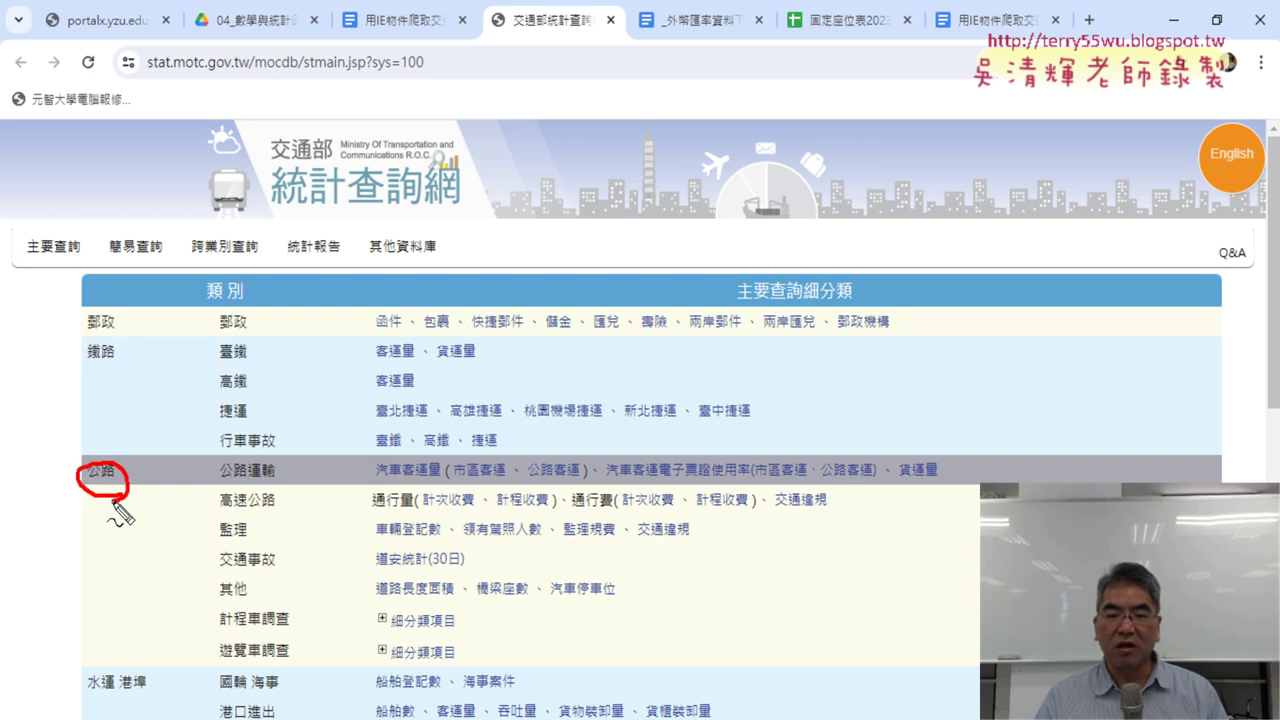
left_click_drag(700, 558, 699, 575)
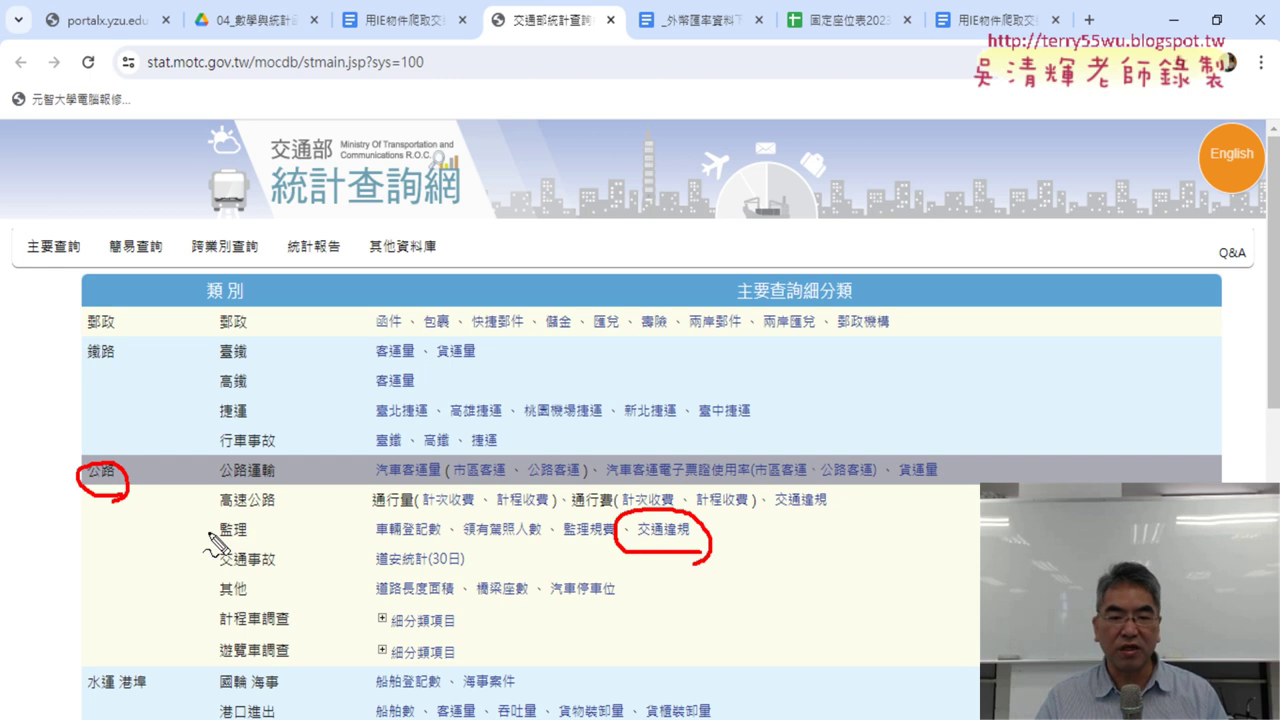
left_click_drag(208, 536, 262, 538)
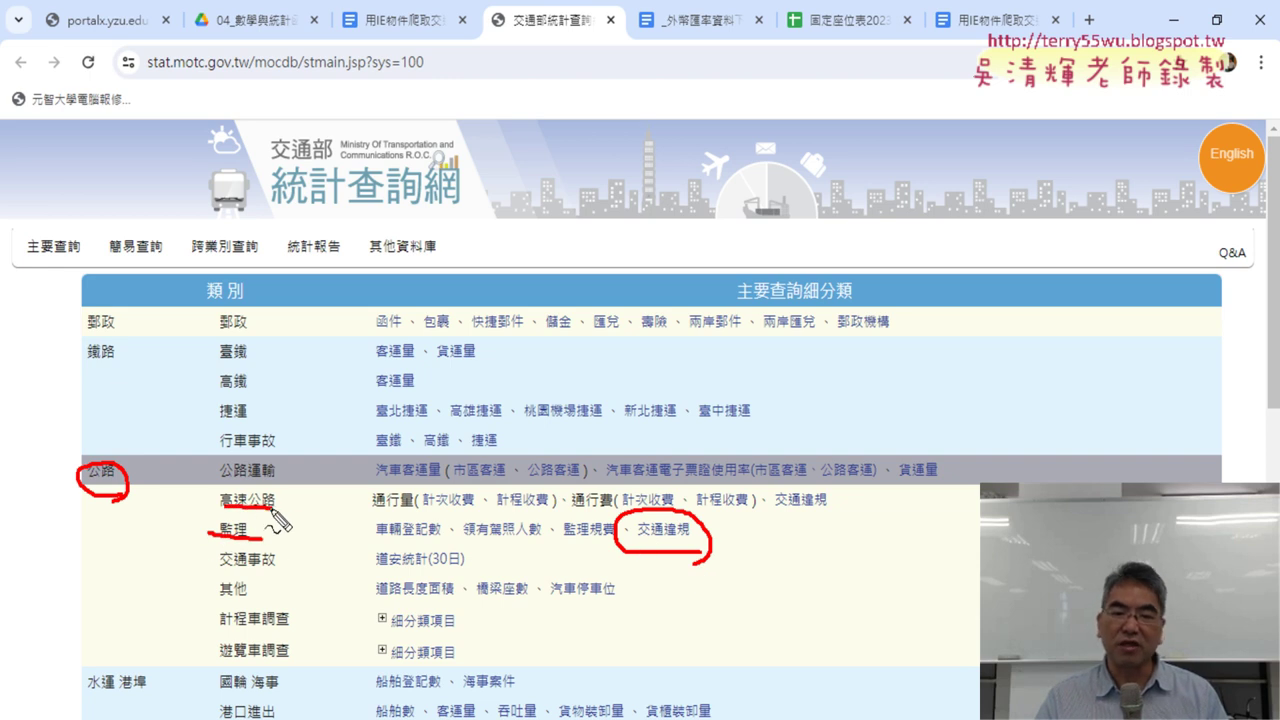
mouse_move(212, 512)
left_mouse_down()
mouse_move(295, 497)
mouse_move(212, 510)
left_mouse_up()
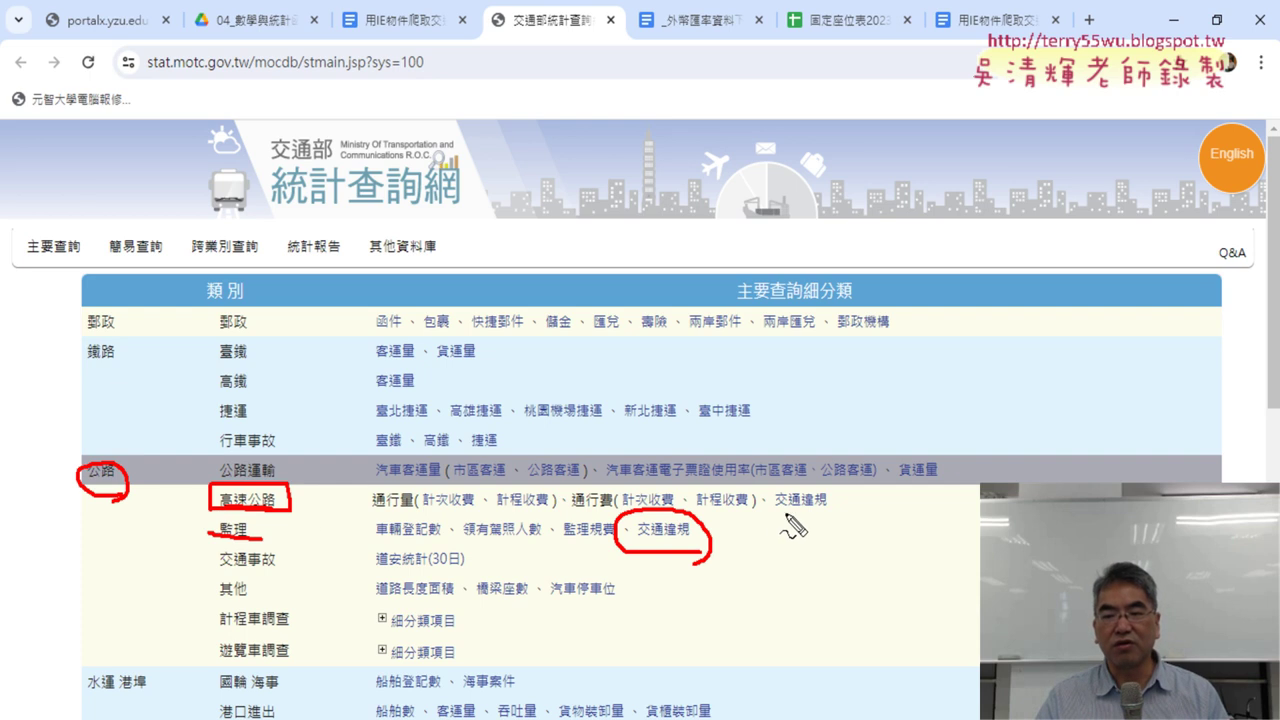
mouse_move(775, 512)
left_mouse_down()
mouse_move(829, 490)
mouse_move(760, 510)
left_mouse_up()
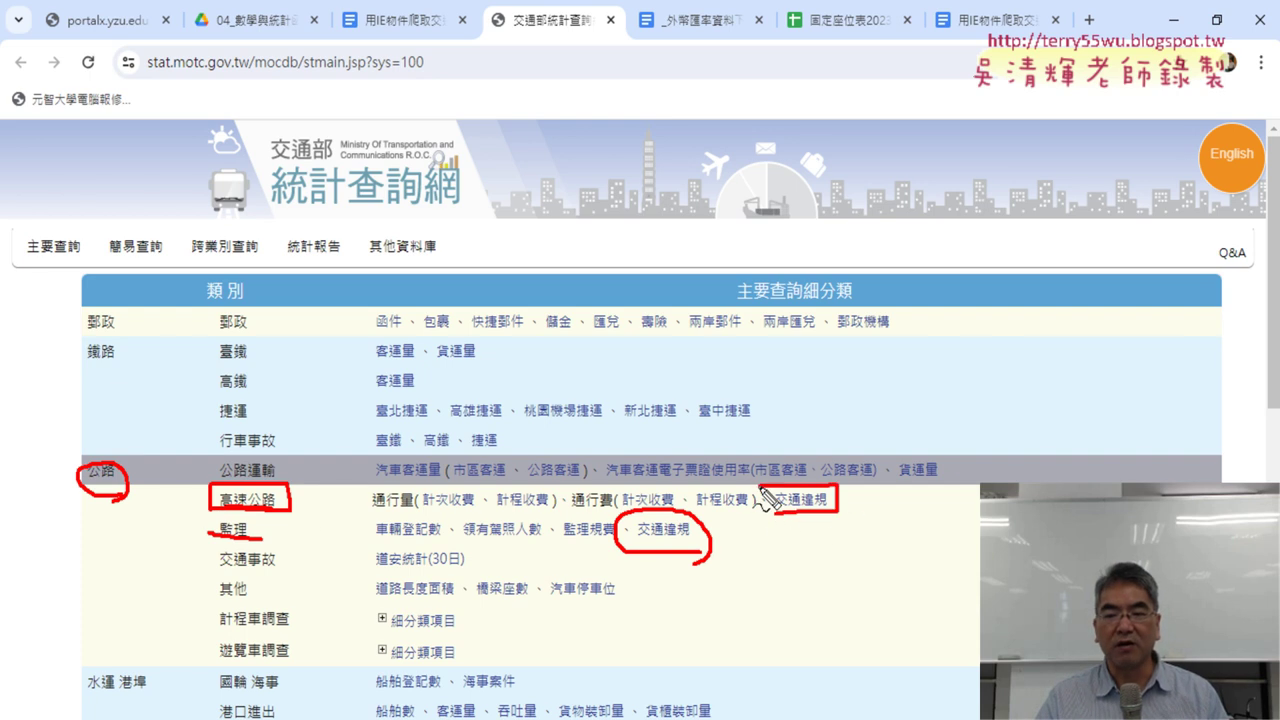
key("Escape")
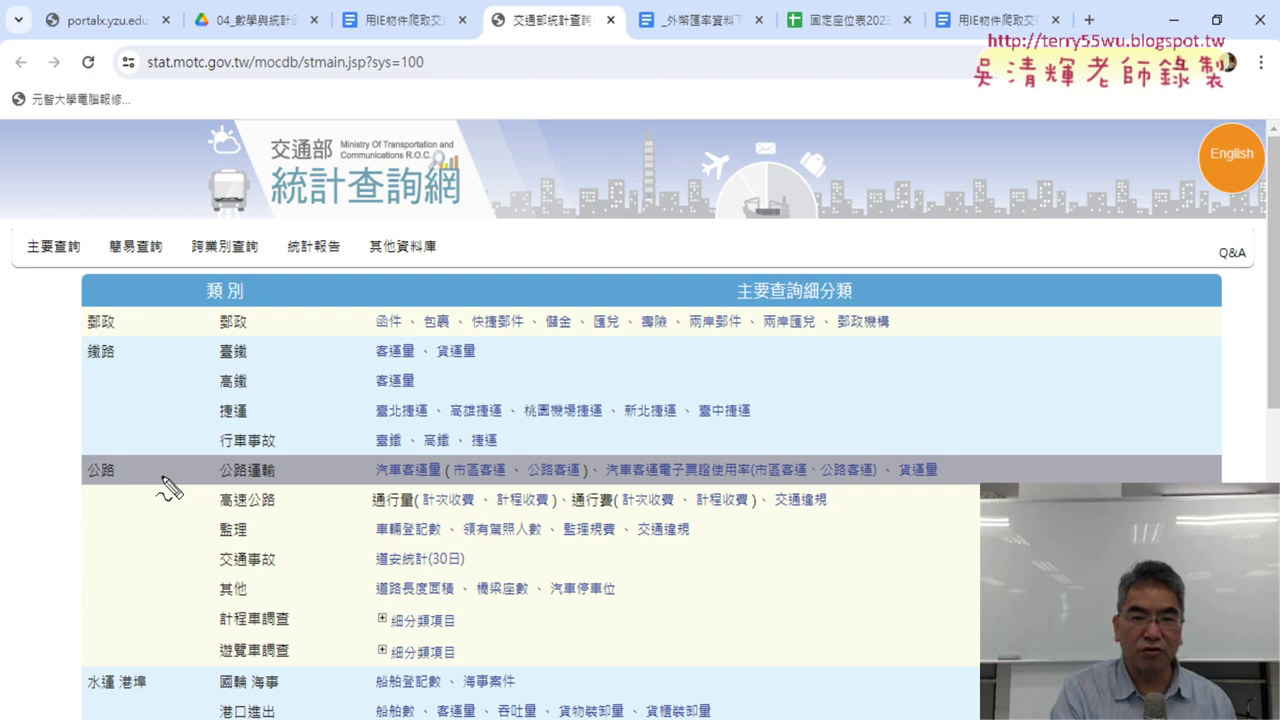
Re-mark the site title, 公路 and the 高速公路 交通違規 link, then return to the lesson notes.
left_click_drag(279, 160, 319, 159)
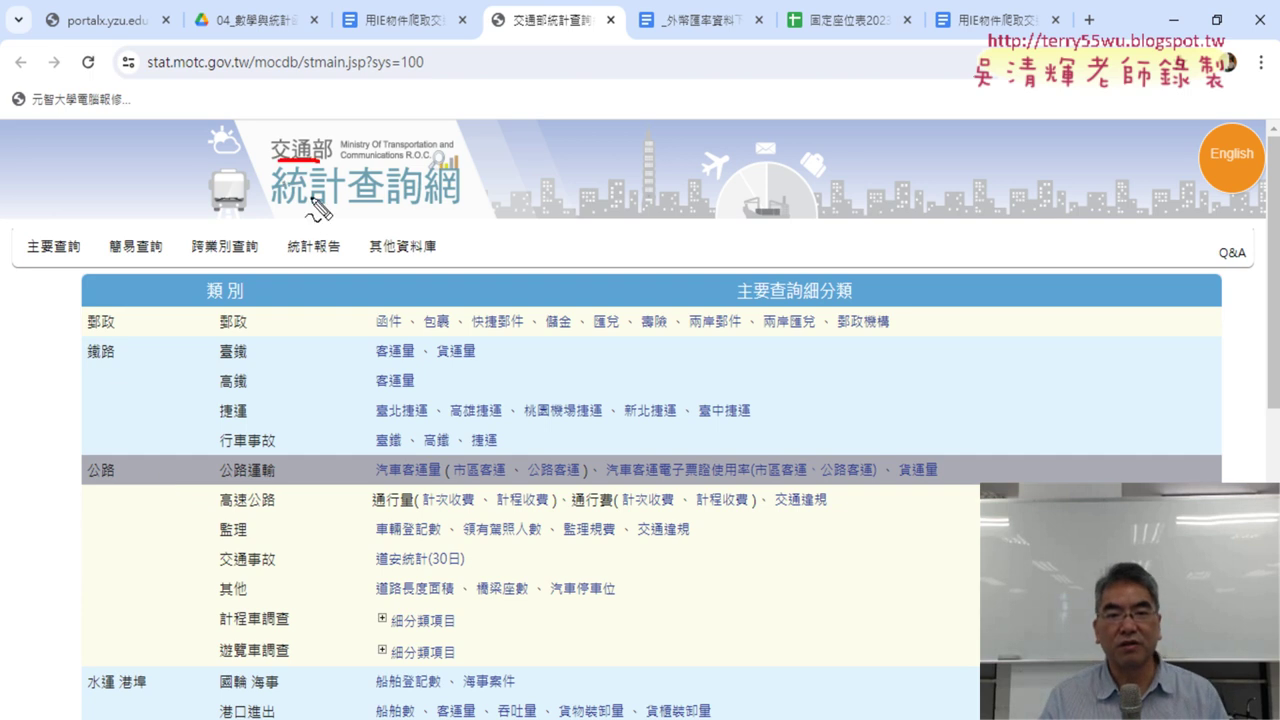
left_click_drag(290, 211, 460, 209)
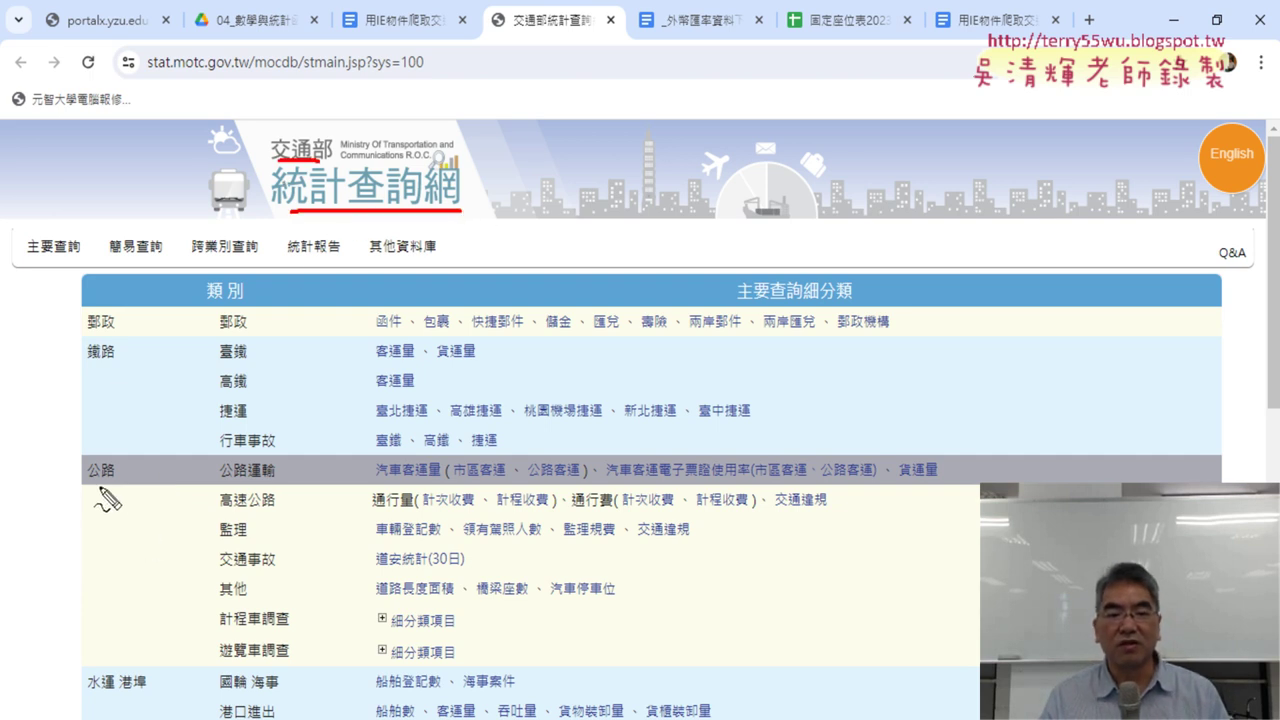
left_click_drag(106, 489, 108, 487)
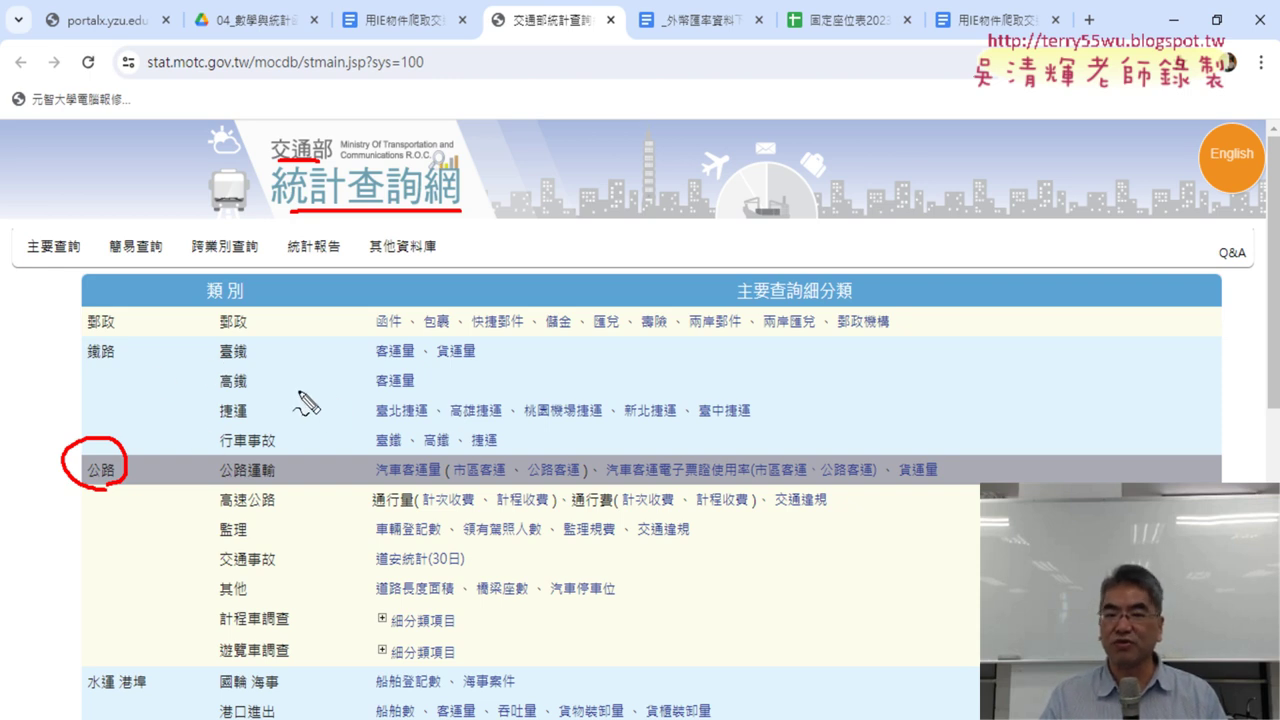
left_click_drag(776, 512, 840, 510)
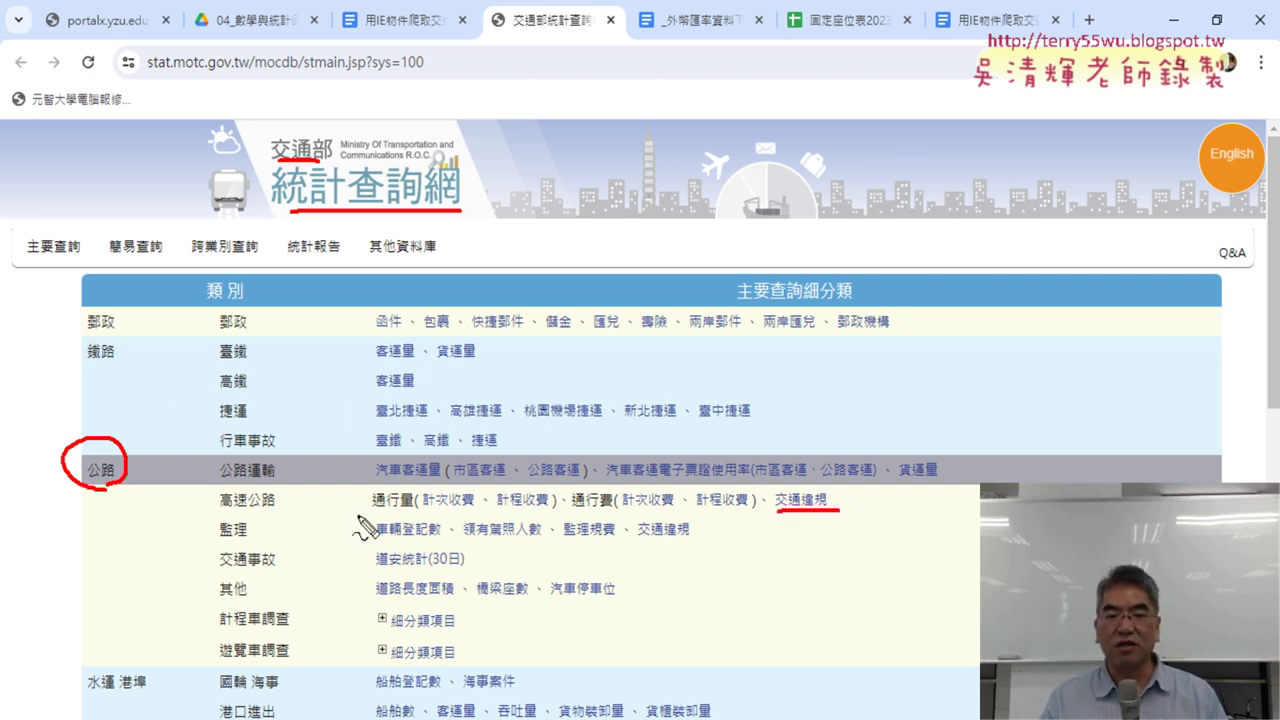
left_click_drag(219, 510, 277, 507)
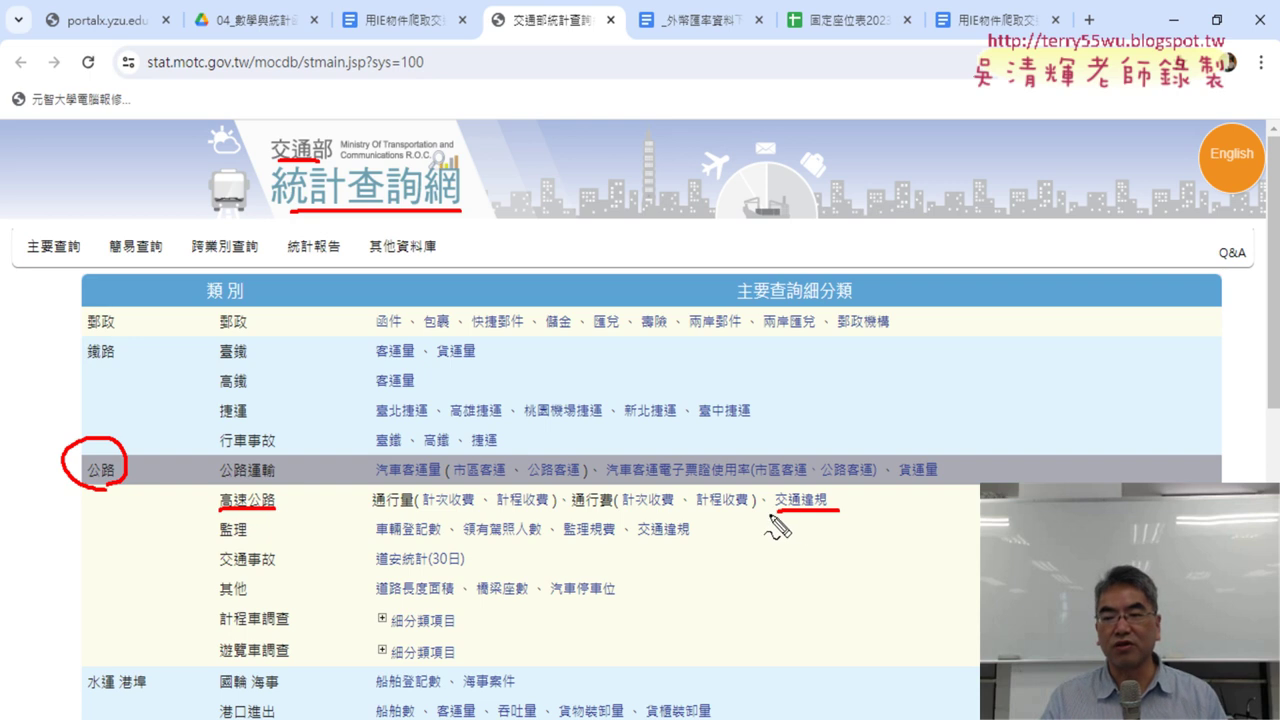
left_click_drag(769, 514, 830, 515)
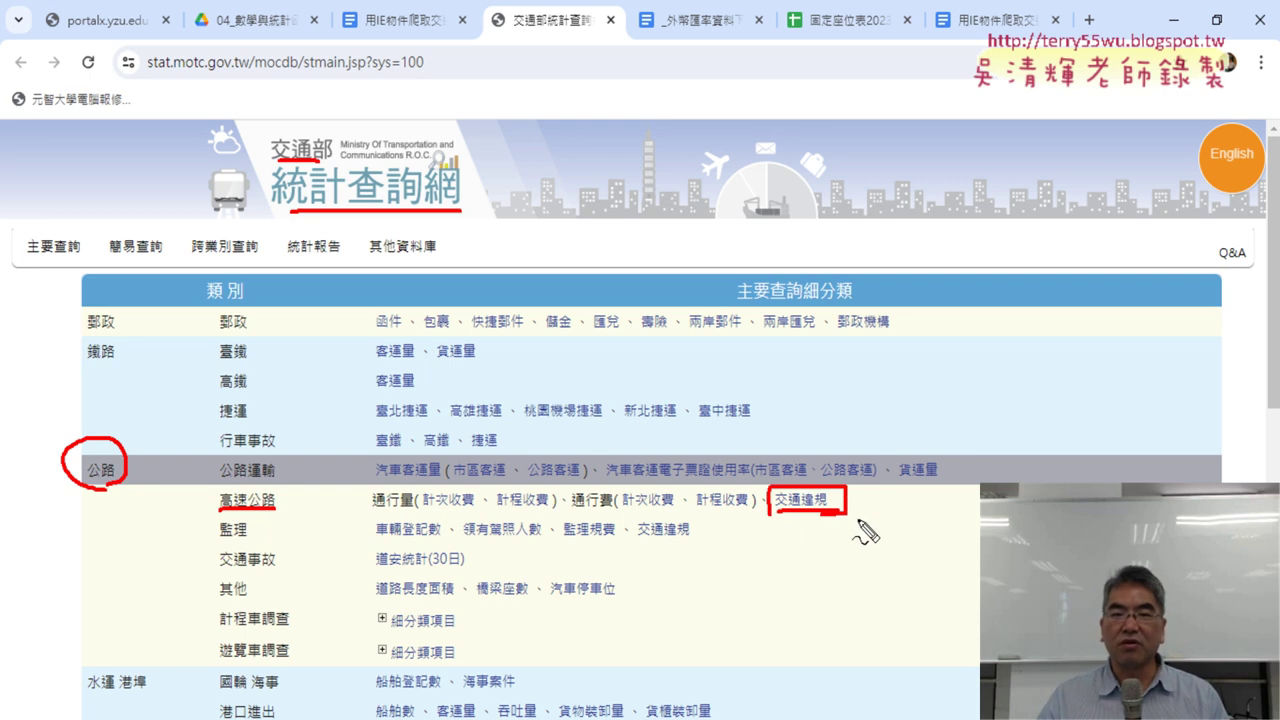
key("Escape")
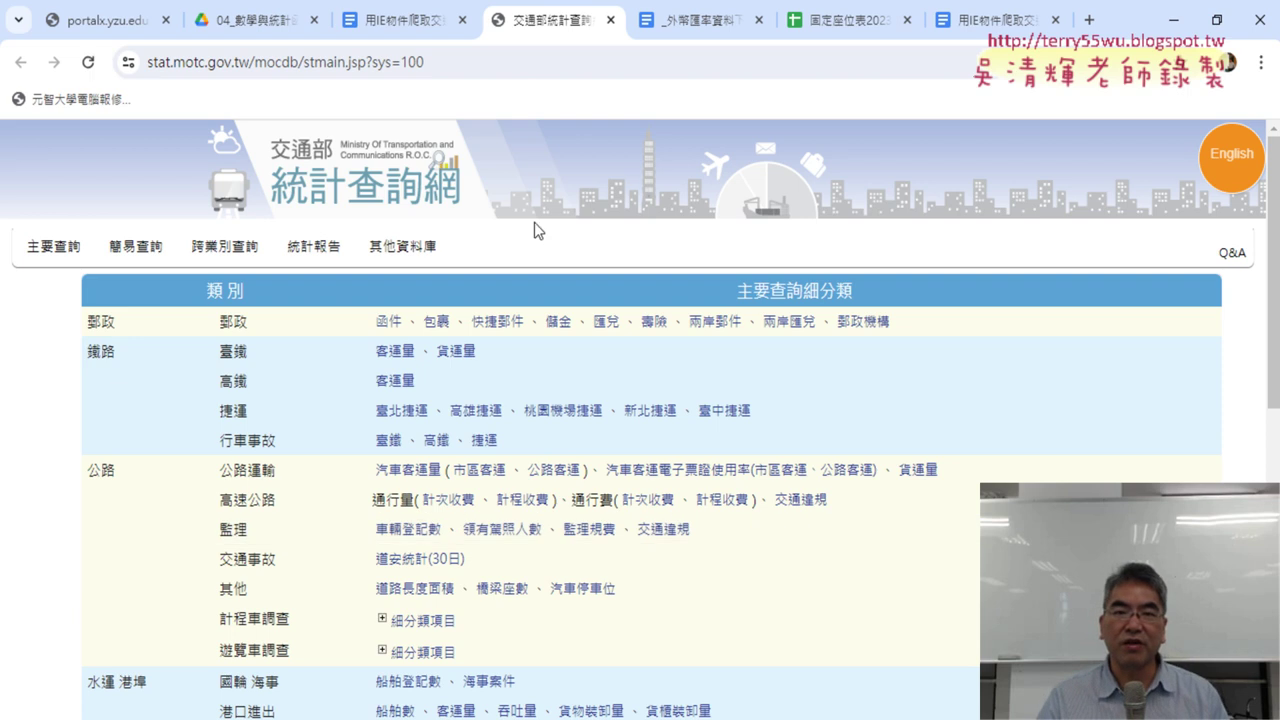
left_click(408, 28)
Show the target URL and 高速公路取締違規案件 table in the notes, then return to 交通部統計查詢網.
scroll(700, 360, "down", 1)
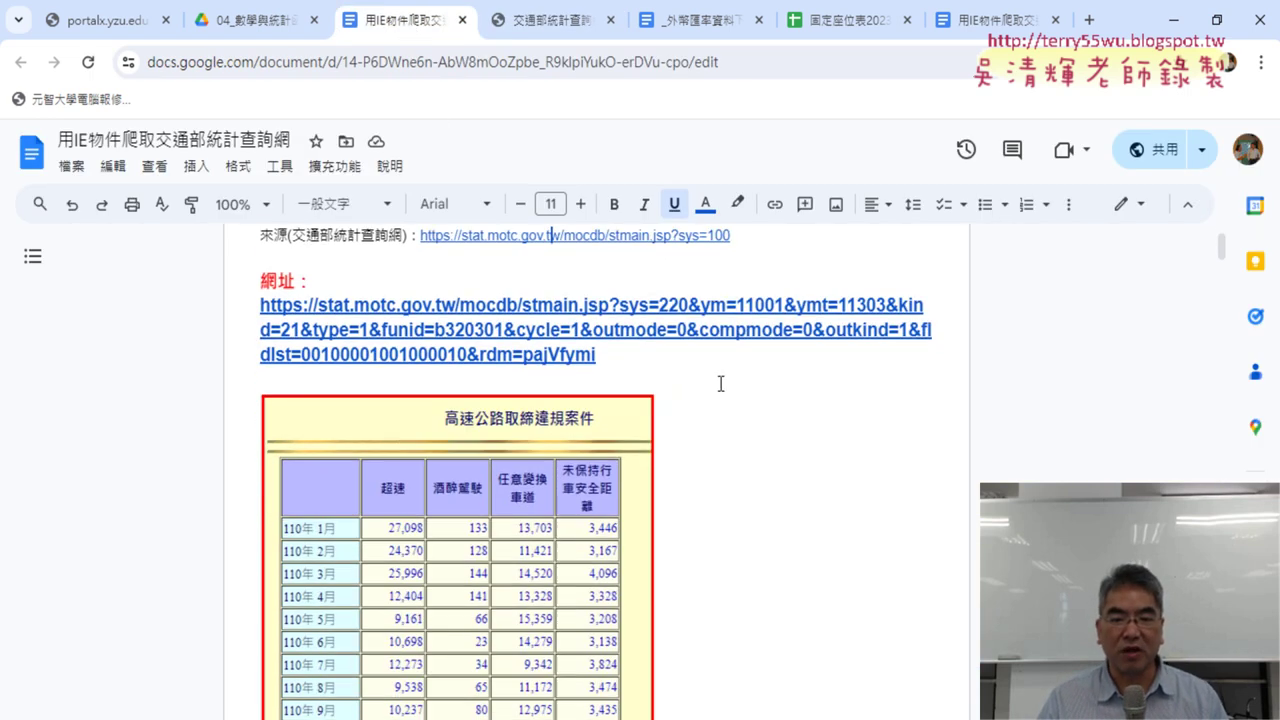
scroll(640, 350, "down", 2)
scroll(570, 322, "up", 1)
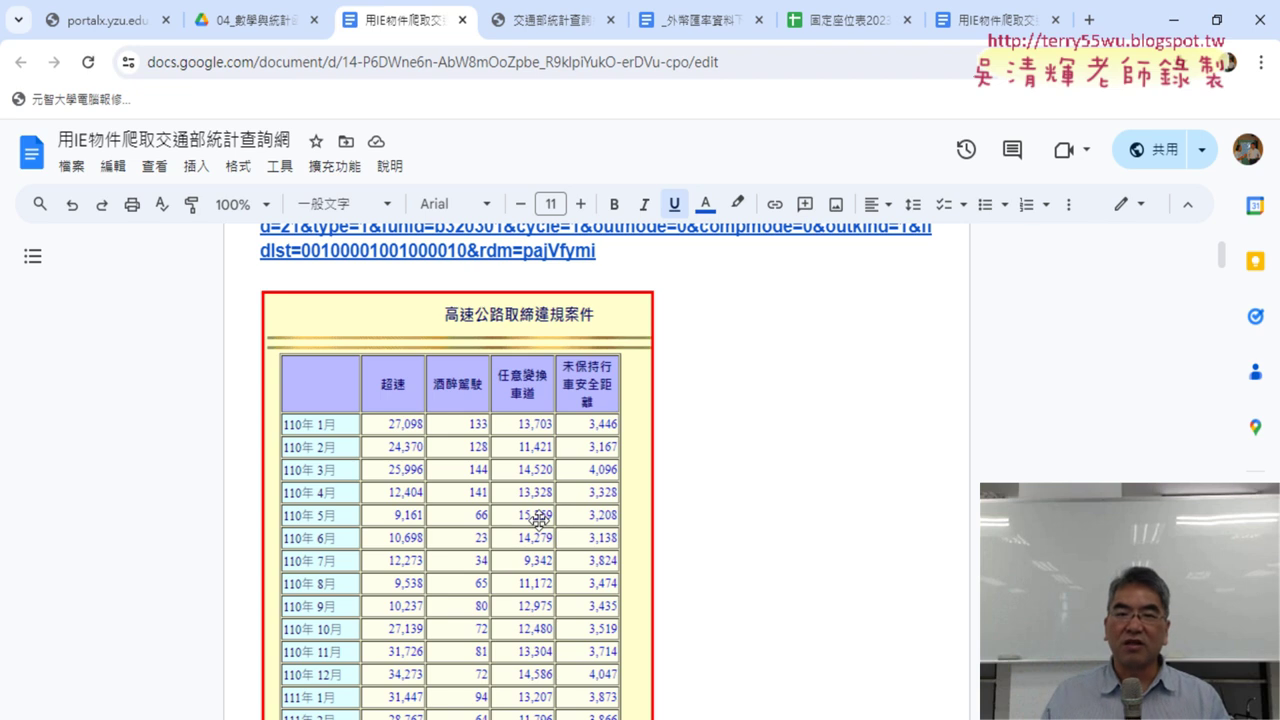
left_click(546, 29)
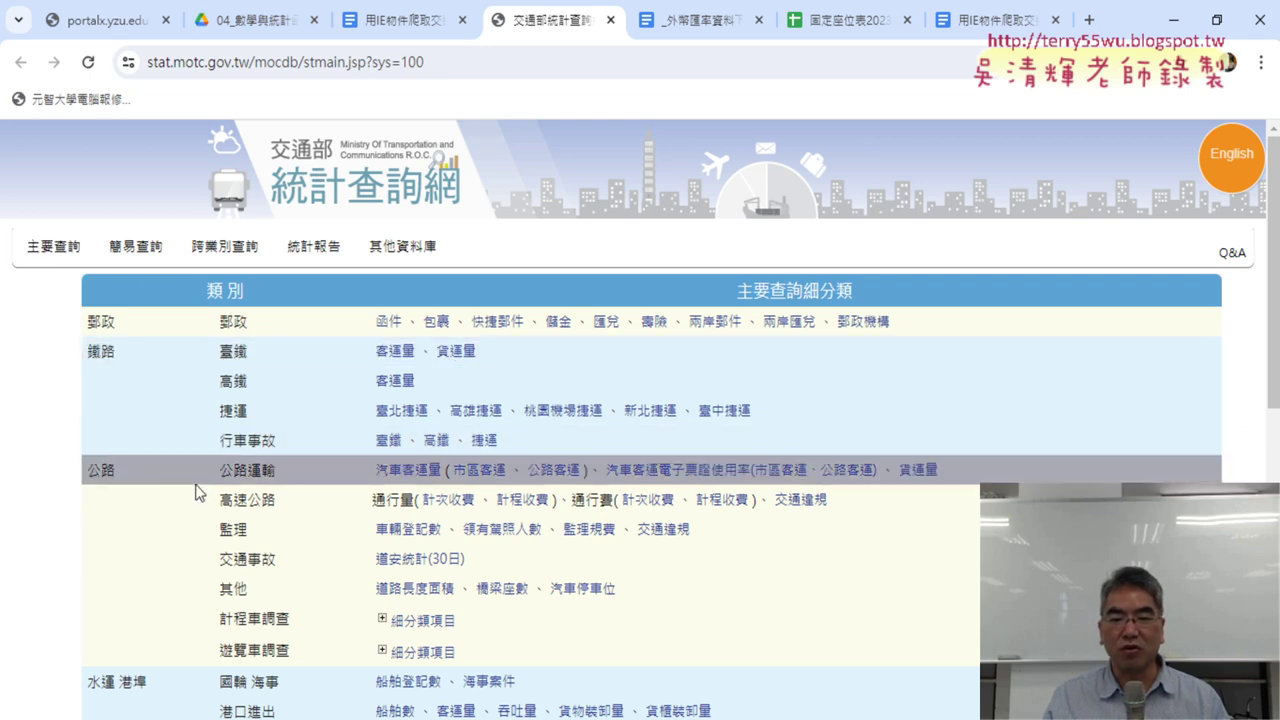
Circle the 高速公路 row's 交通違規 link and open the 高速公路取締違規案件 query form.
left_click(810, 501)
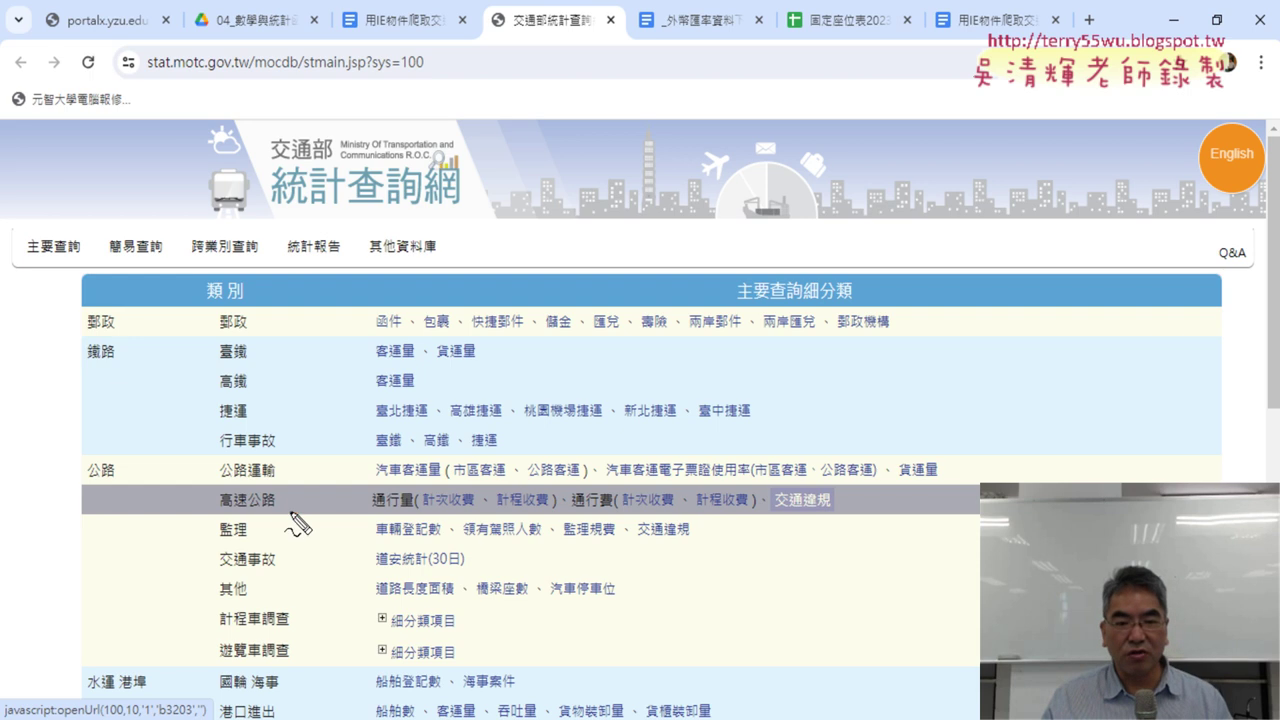
left_click_drag(286, 518, 290, 502)
mouse_move(826, 506)
left_mouse_down()
mouse_move(787, 494)
mouse_move(822, 498)
left_mouse_up()
key("Escape")
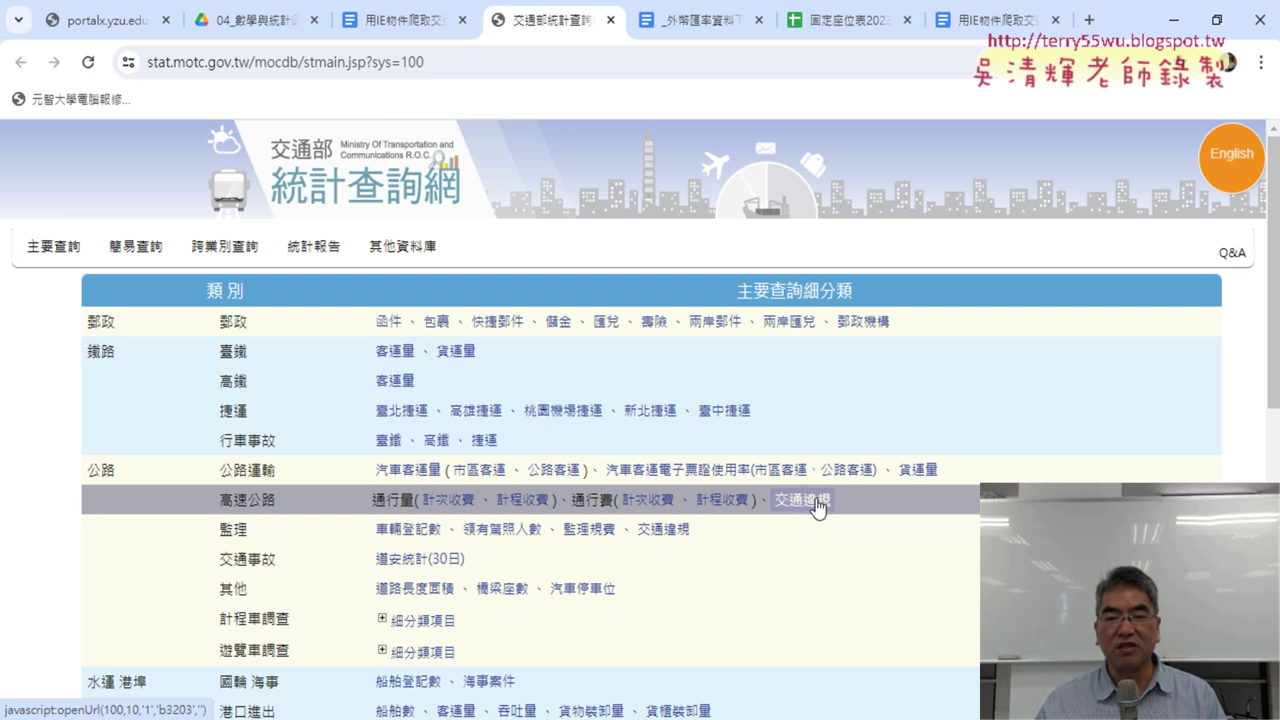
left_click(818, 506)
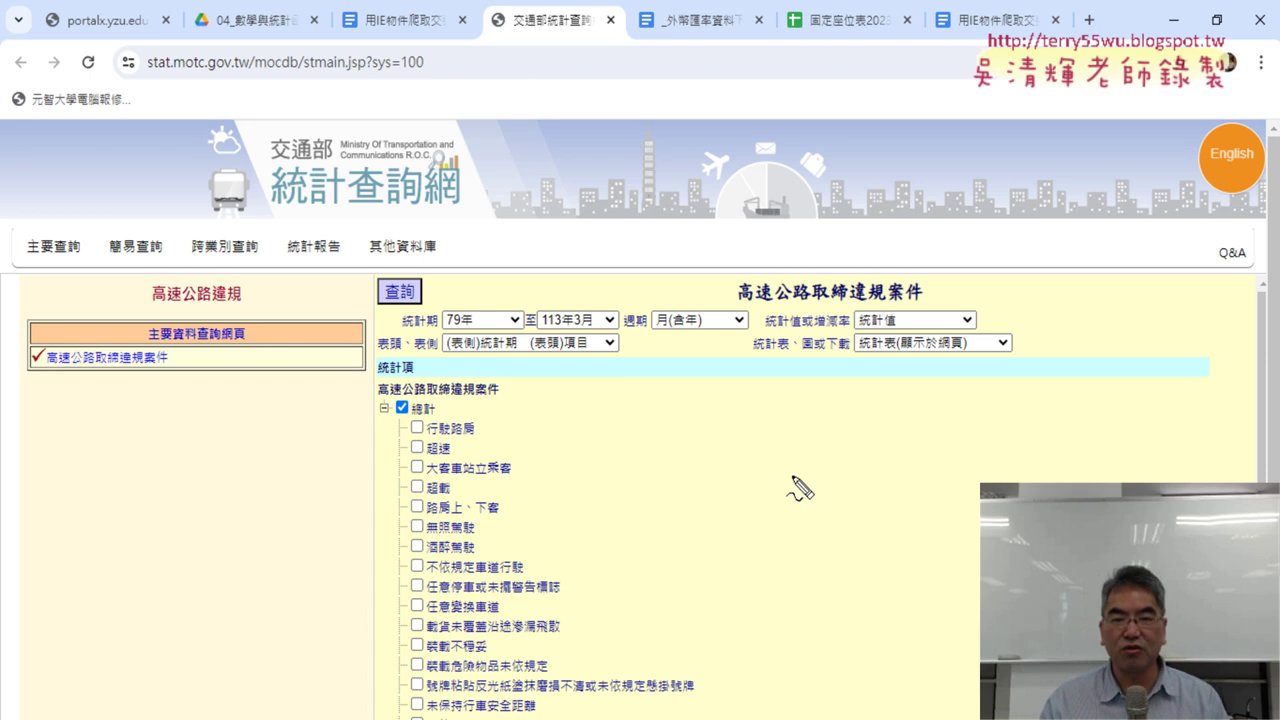
mouse_move(755, 333)
left_mouse_down()
mouse_move(448, 292)
mouse_move(740, 346)
left_mouse_up()
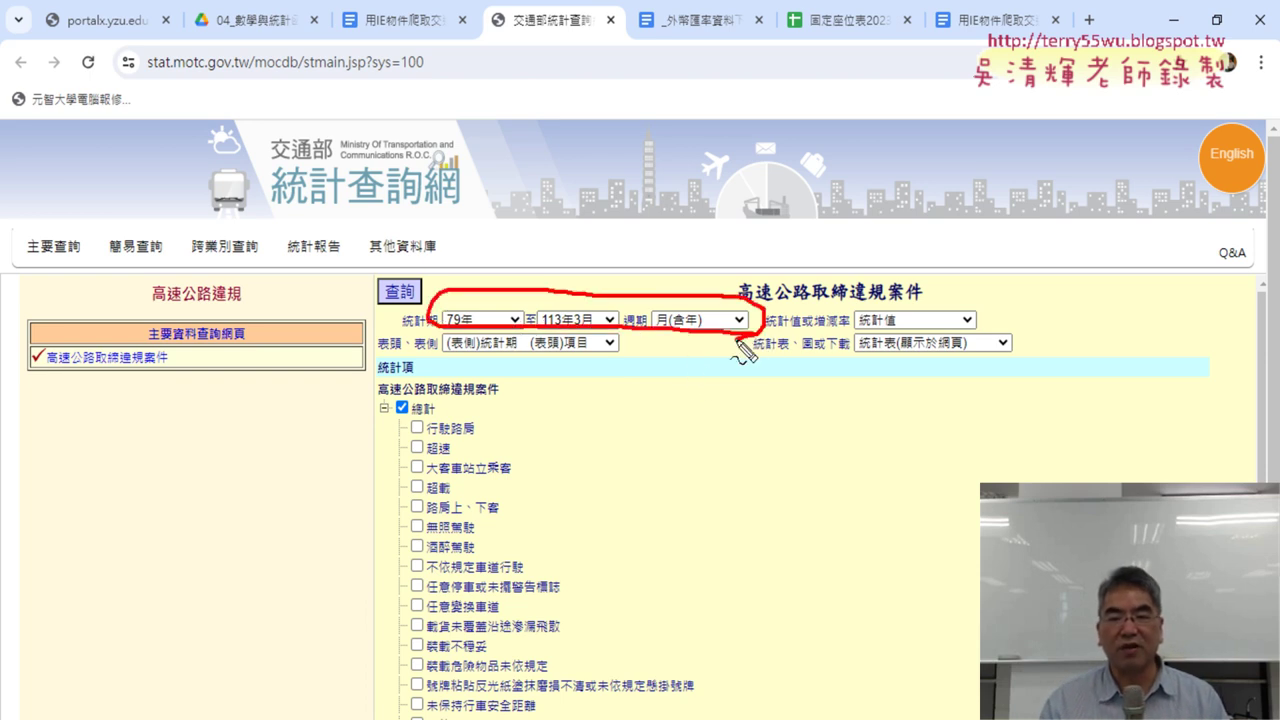
left_click_drag(450, 715, 562, 706)
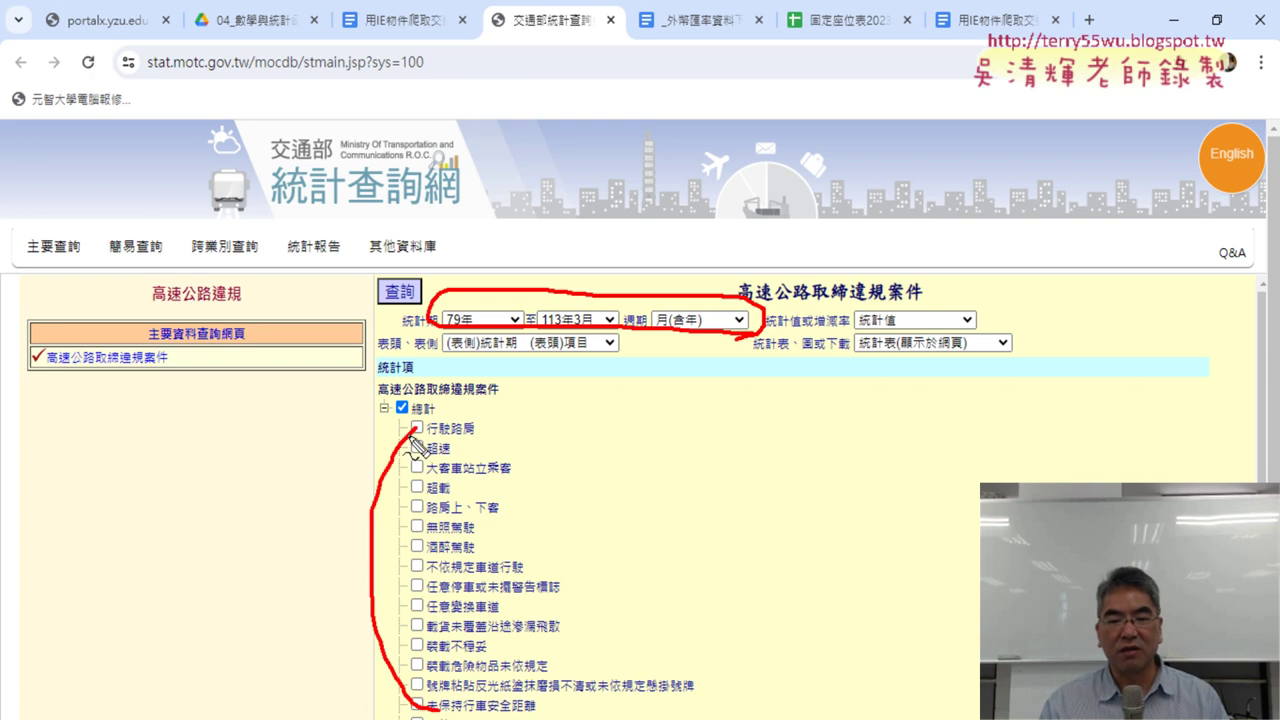
left_click_drag(667, 226, 667, 268)
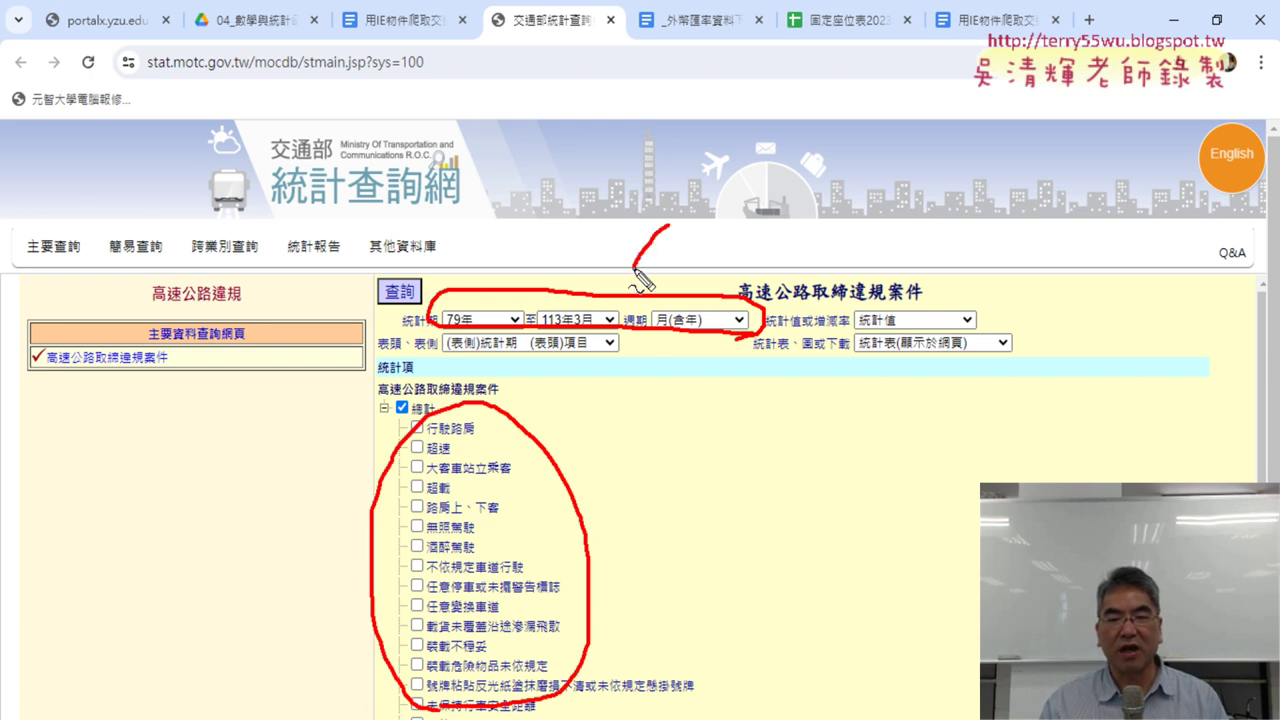
left_click_drag(545, 522, 575, 548)
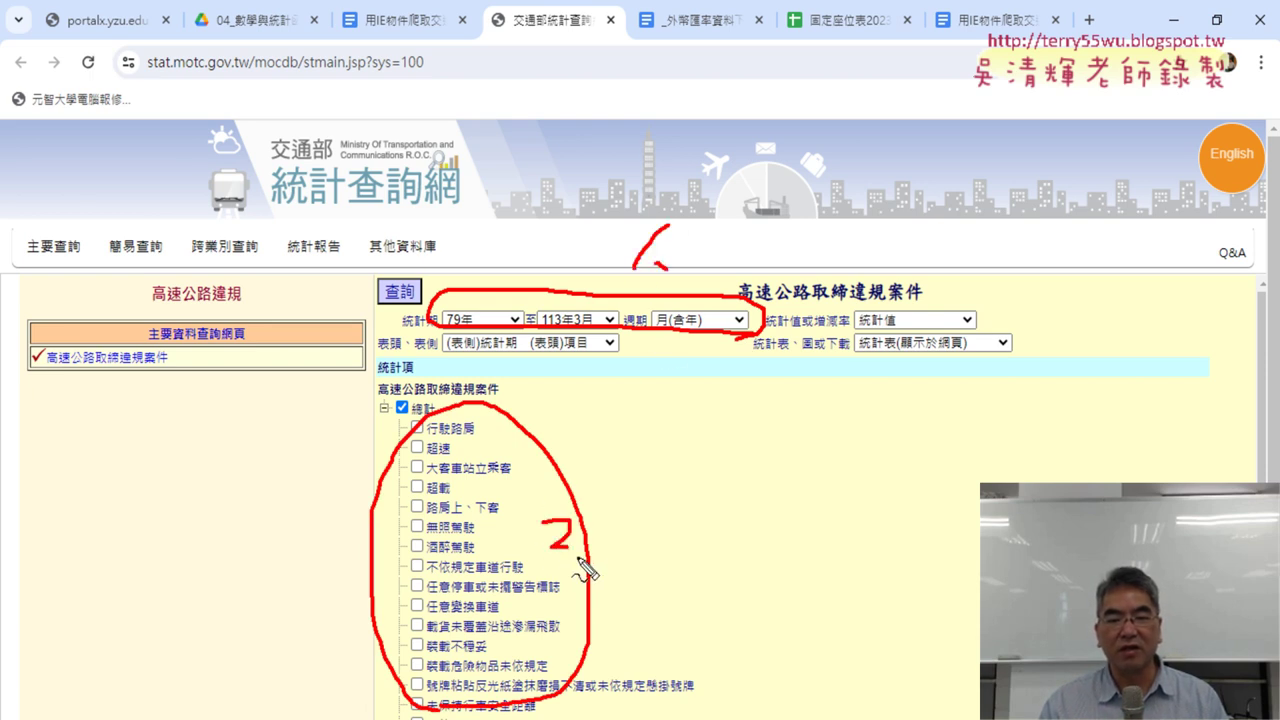
left_click(578, 558)
left_click_drag(414, 312, 428, 262)
left_click_drag(382, 190, 392, 236)
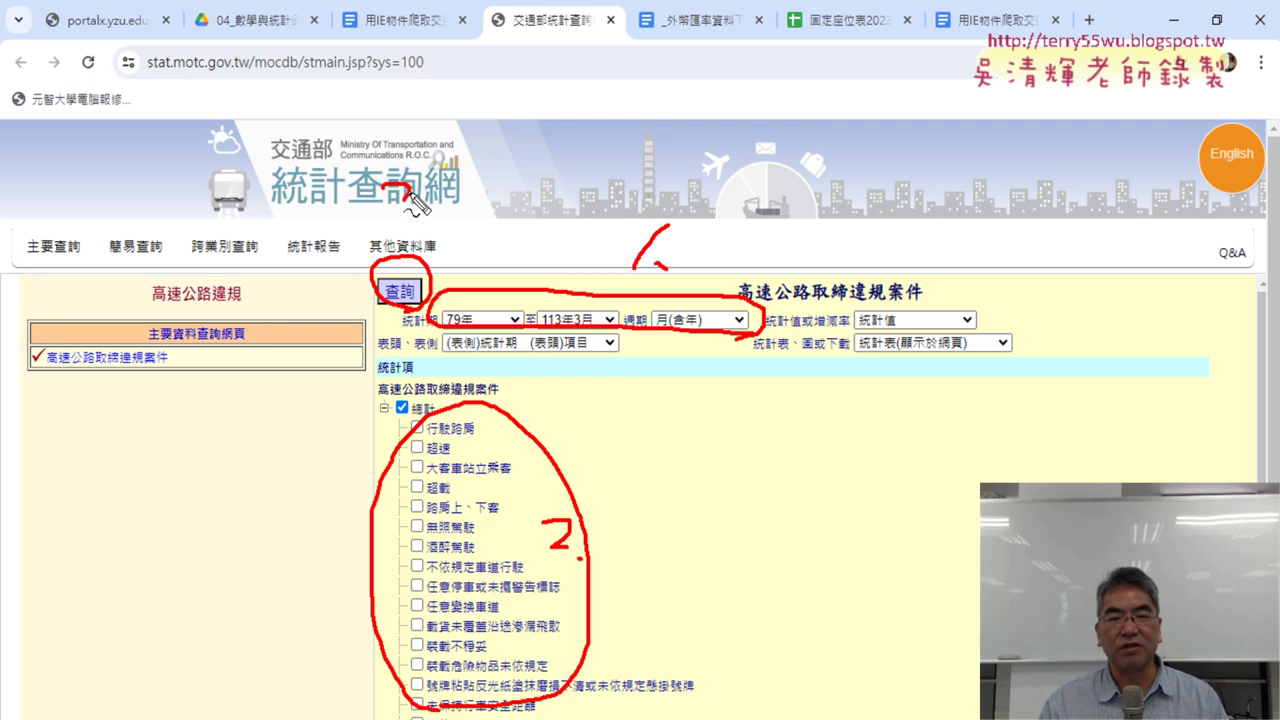
left_click(441, 240)
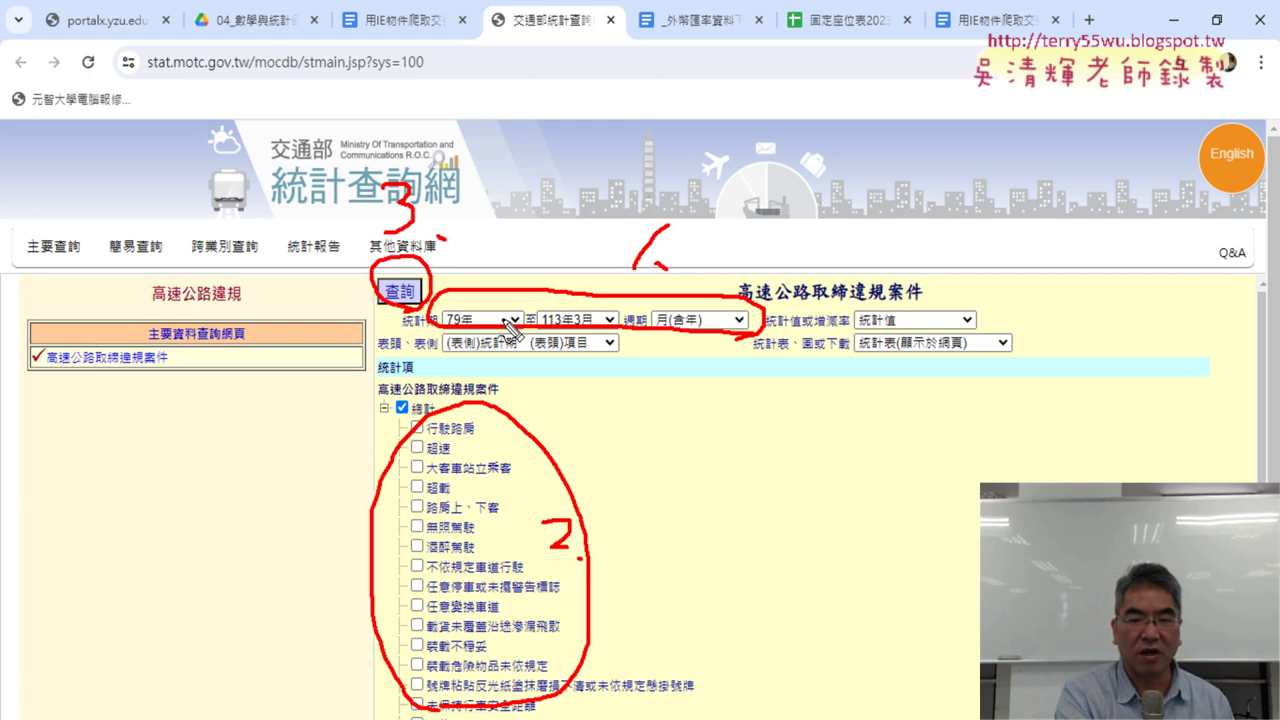
Set the query period to start at 100年1月 with a monthly 月 cycle.
left_click(502, 319)
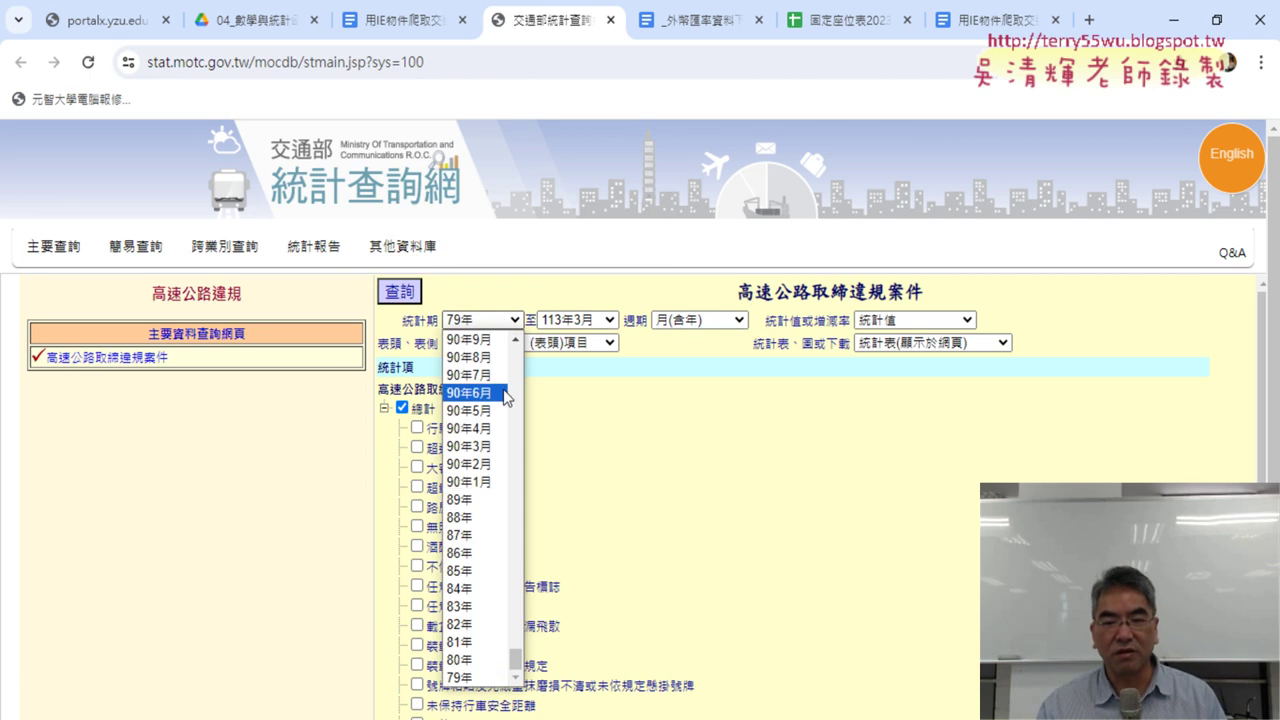
mouse_move(515, 655)
left_mouse_down()
mouse_move(533, 507)
mouse_move(530, 517)
left_mouse_up()
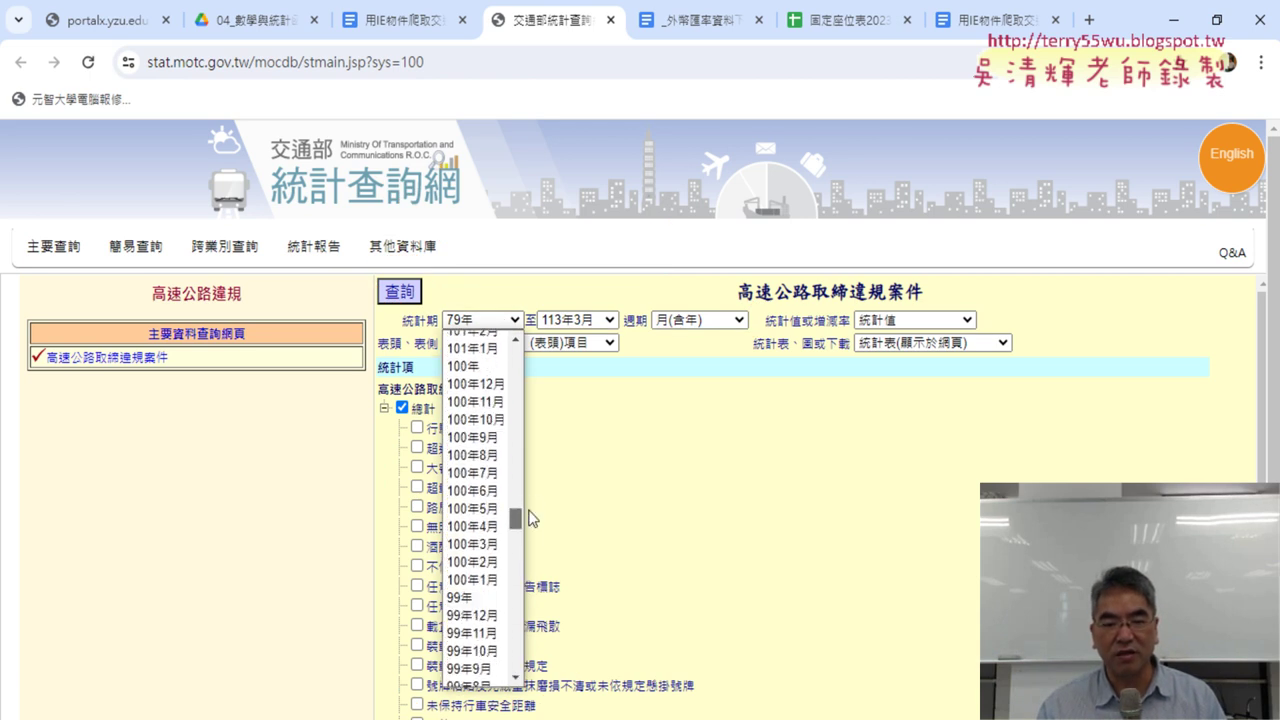
left_click(491, 580)
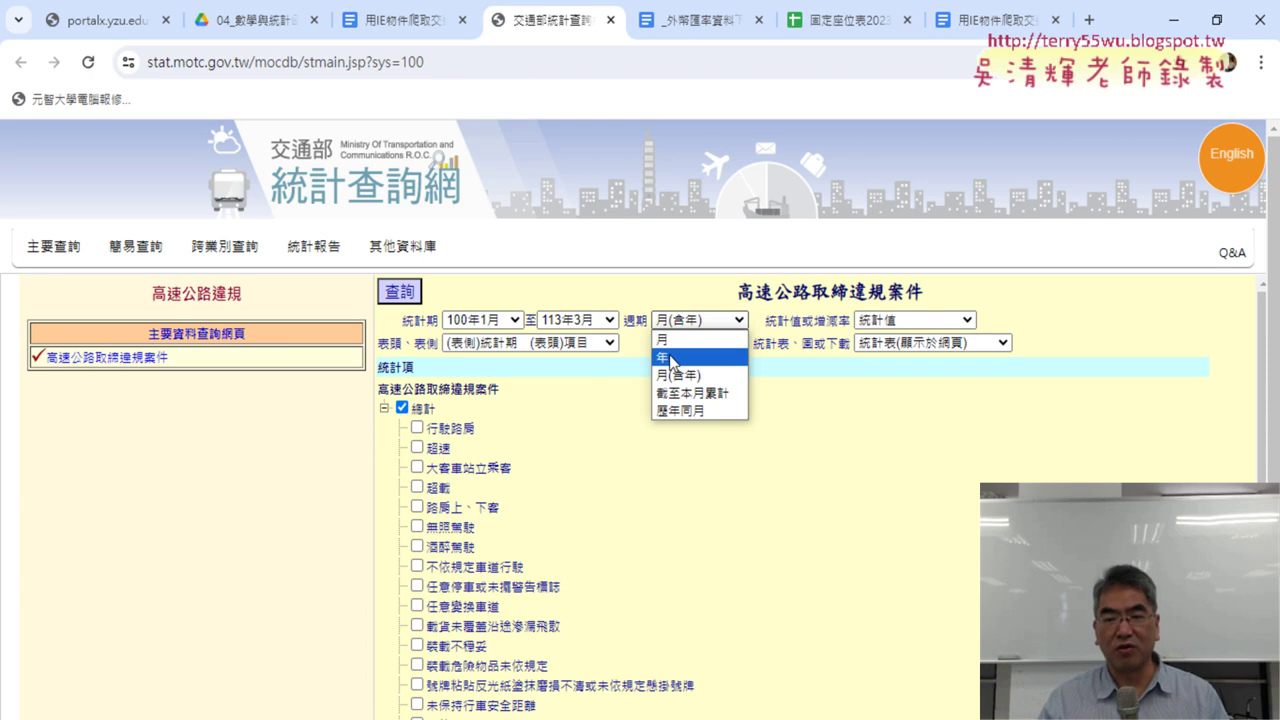
left_click(673, 340)
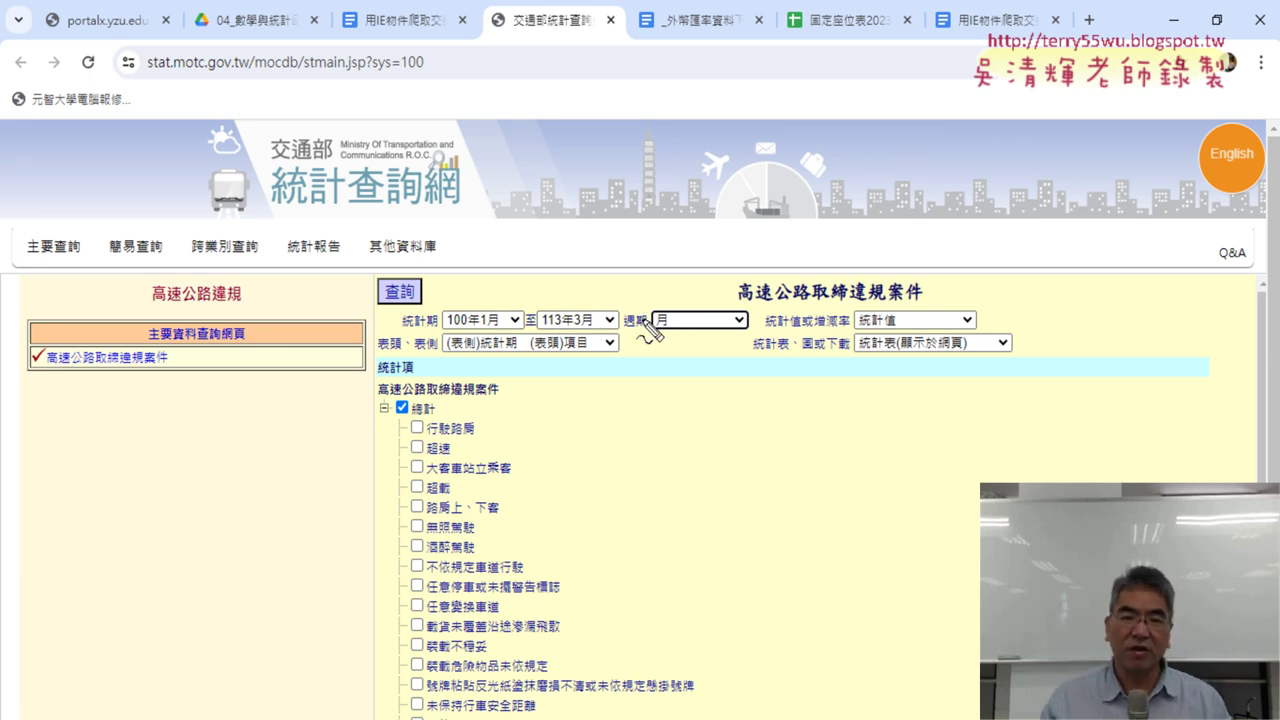
Mark the chosen period and cycle settings, then clear the red annotations.
mouse_move(750, 334)
left_mouse_down()
mouse_move(433, 322)
mouse_move(487, 337)
left_mouse_up()
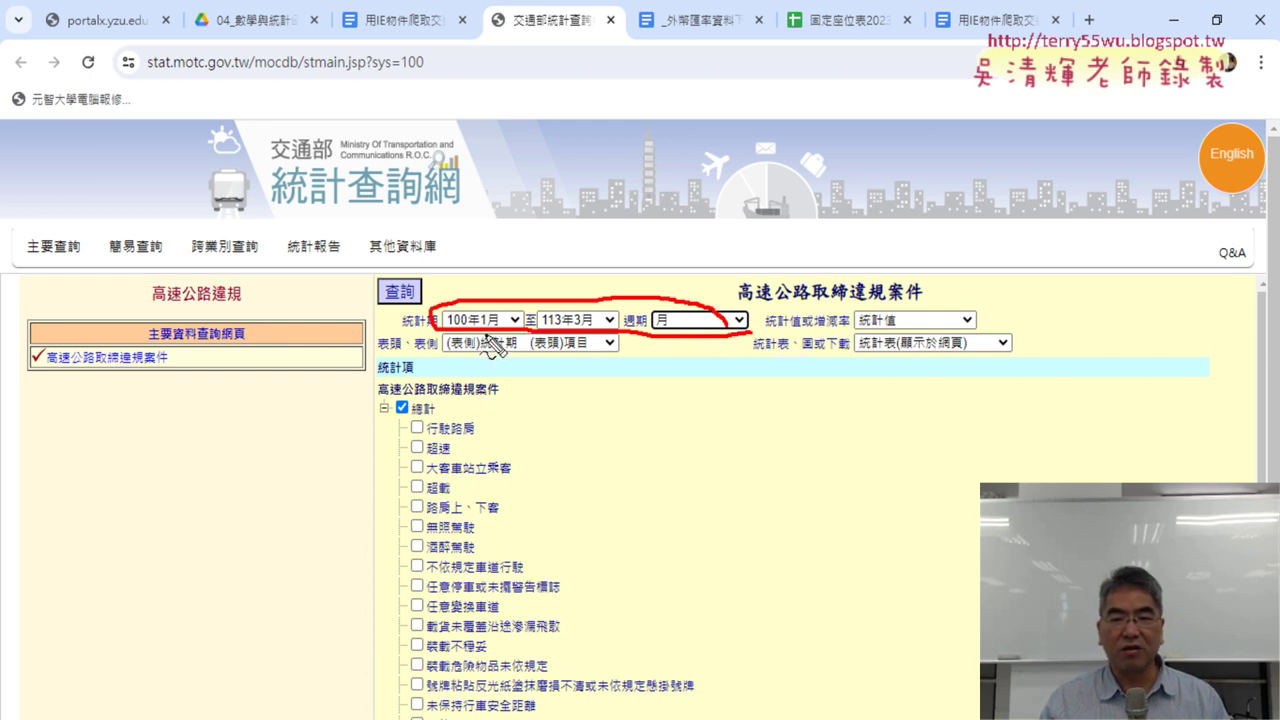
left_click_drag(472, 282, 510, 272)
left_click_drag(693, 282, 714, 293)
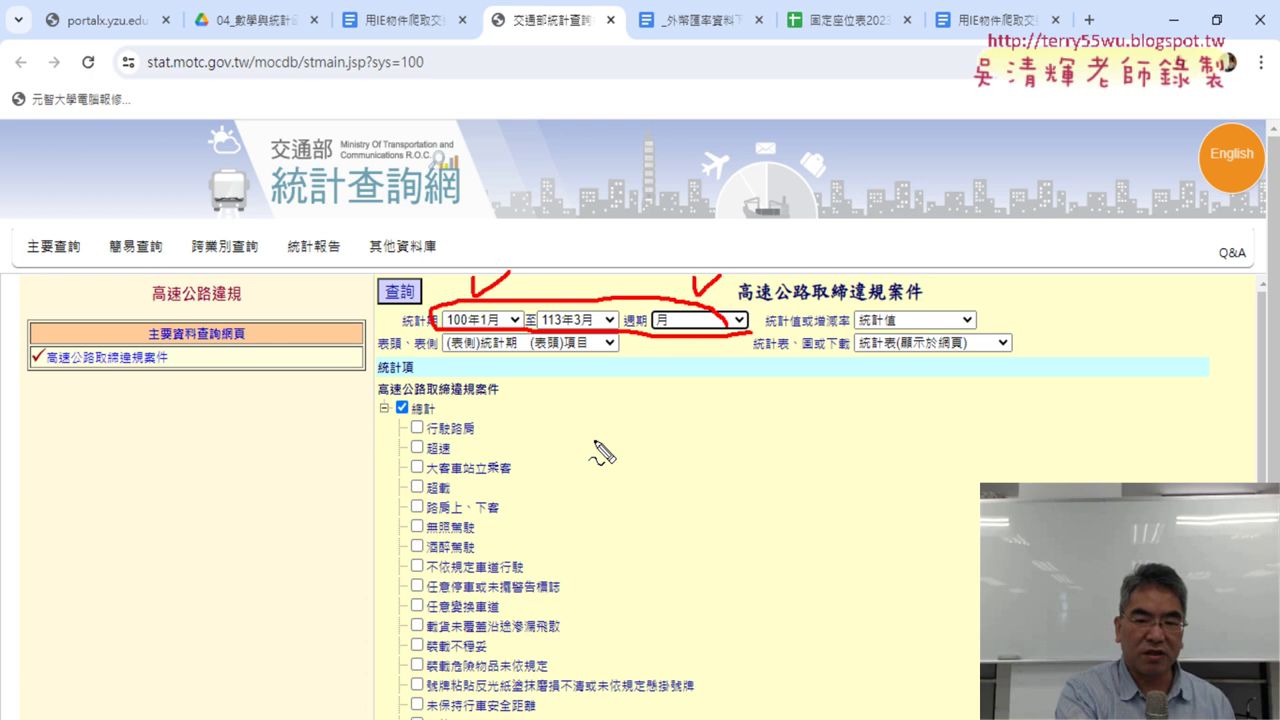
key("Escape")
scroll(580, 400, "down", 2)
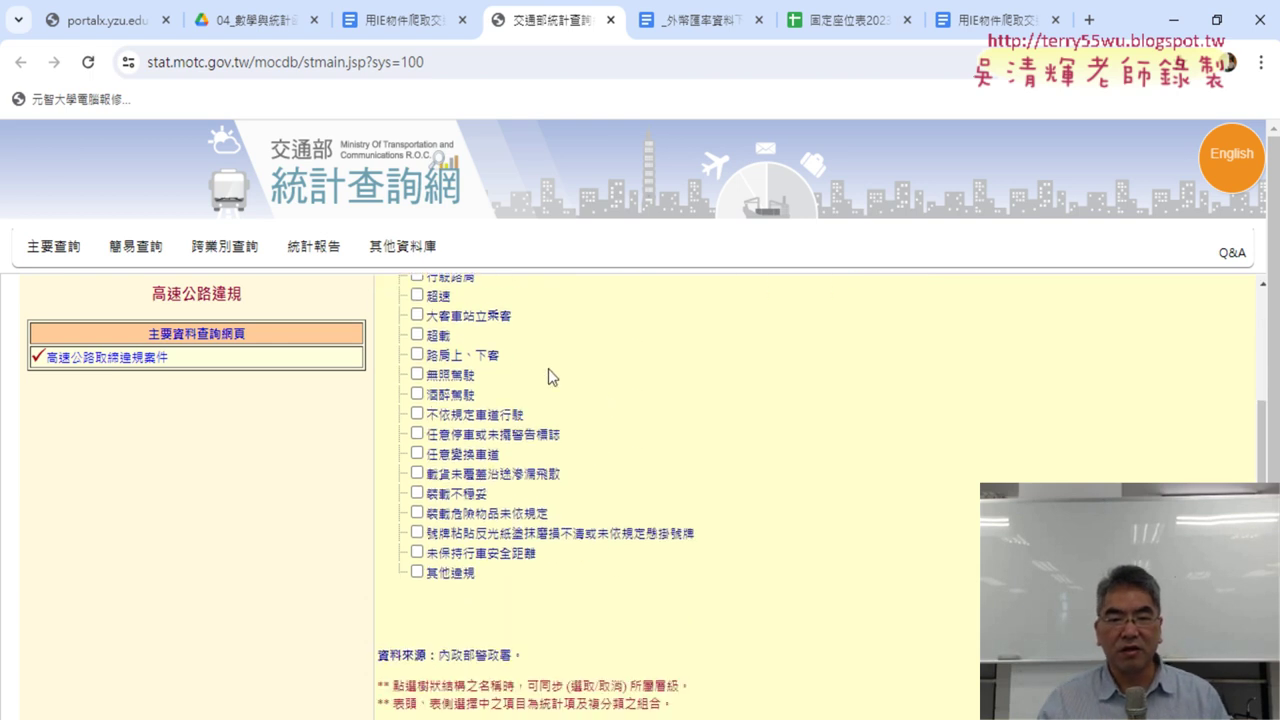
scroll(549, 374, "up", 2)
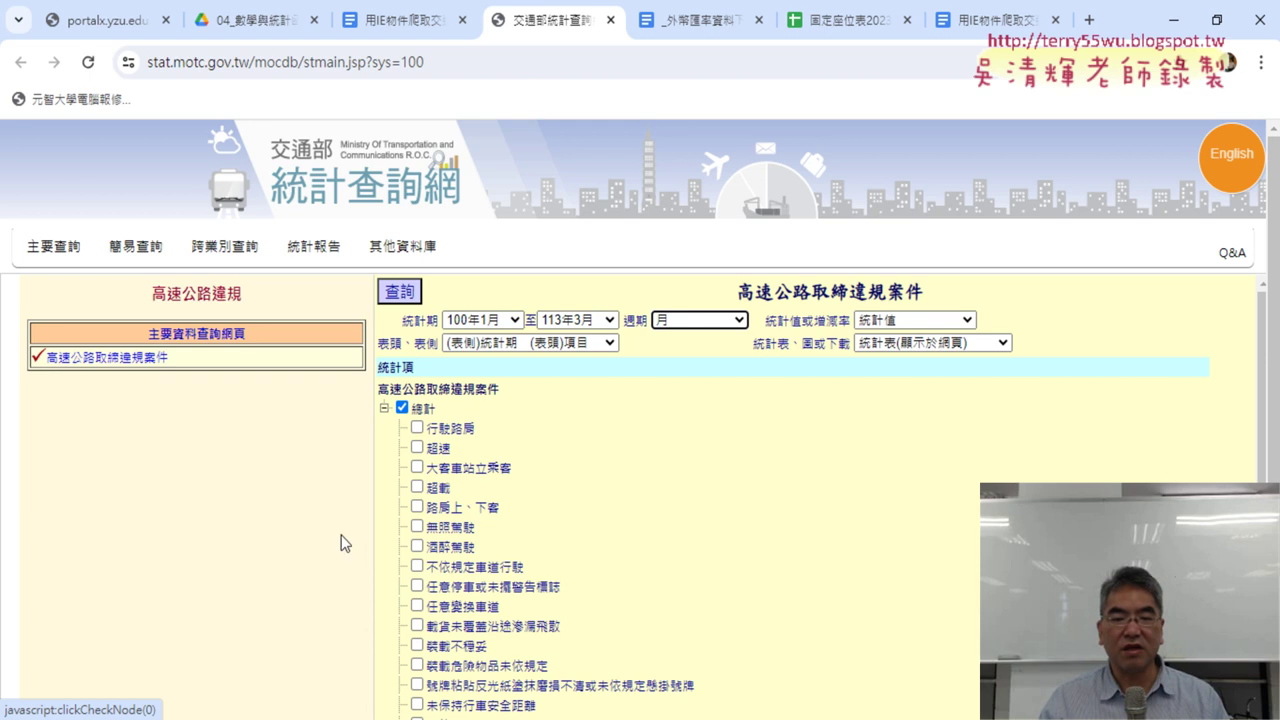
Untick 總計, tick 超速, 酒醉駕駛 and 任意變換車道, then compare with the lesson document.
left_click(402, 408)
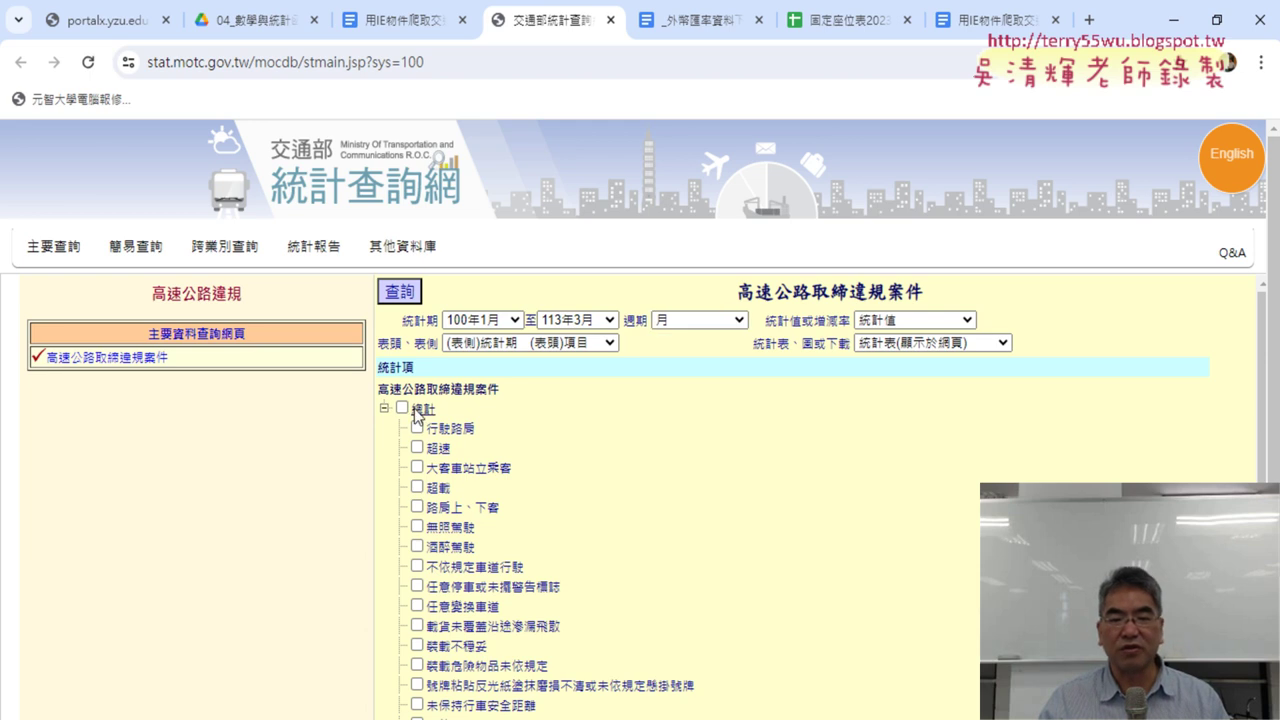
left_click(417, 447)
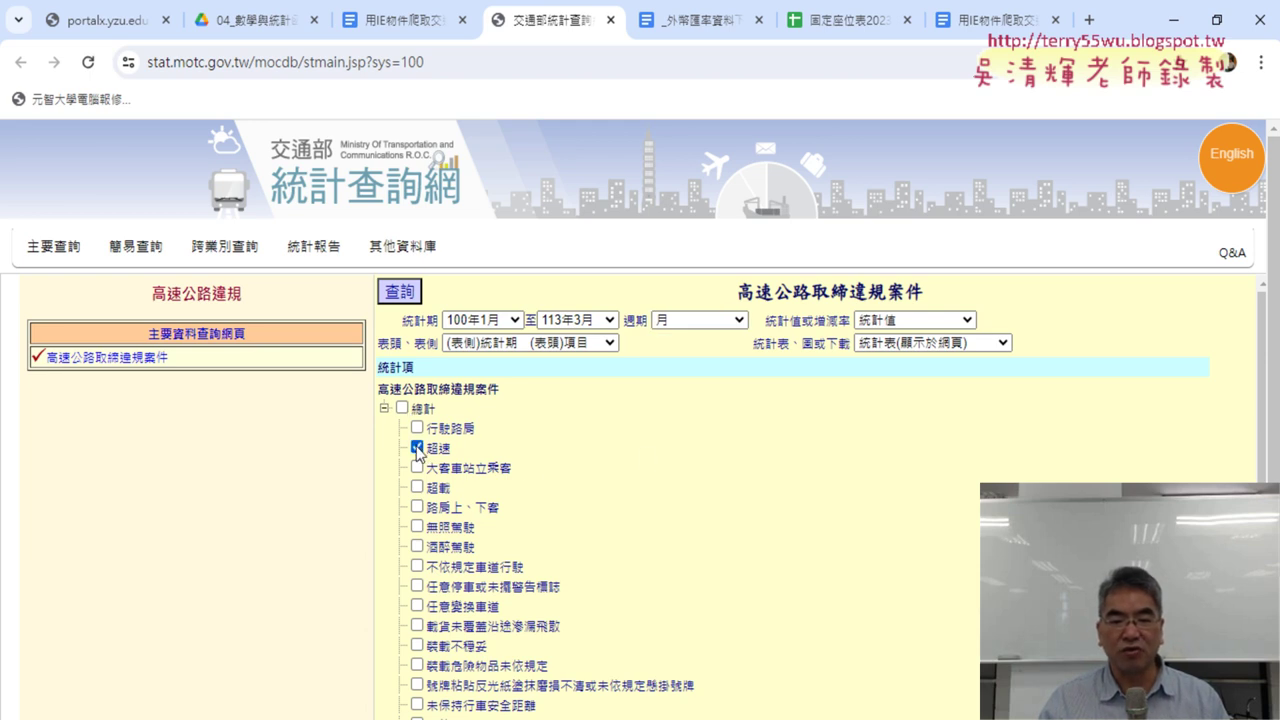
left_click(417, 546)
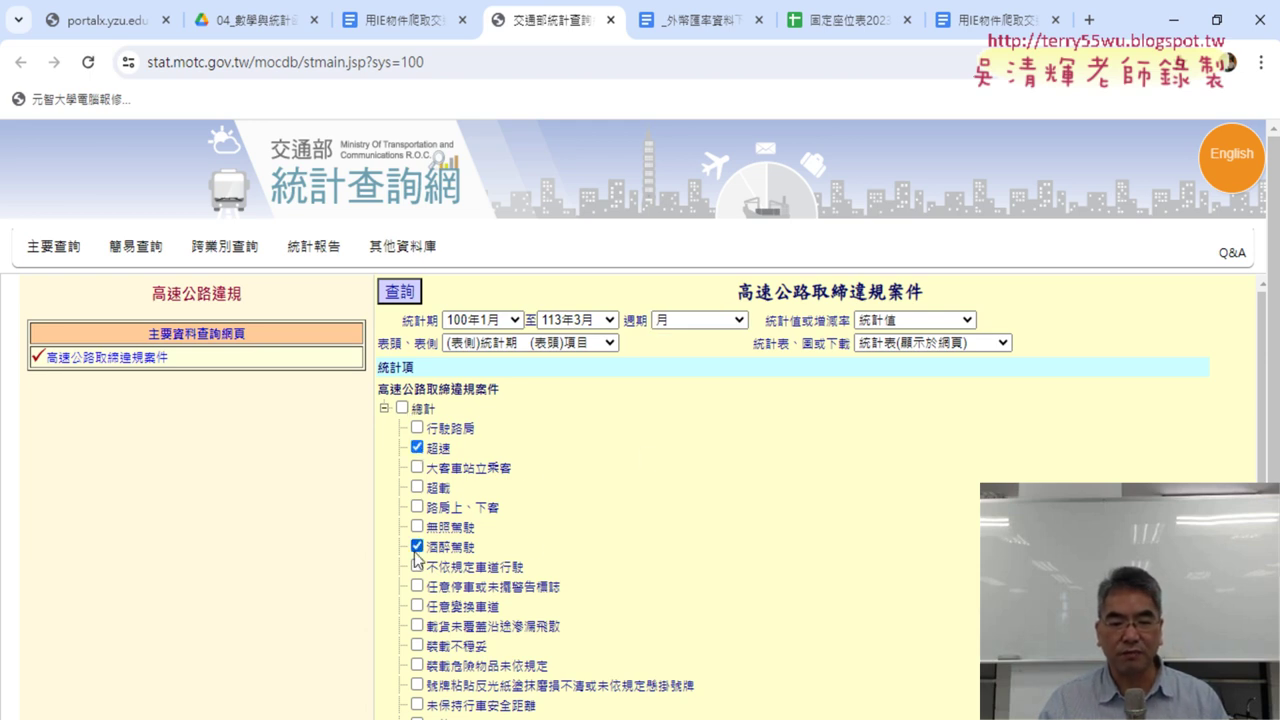
scroll(660, 522, "down", 1)
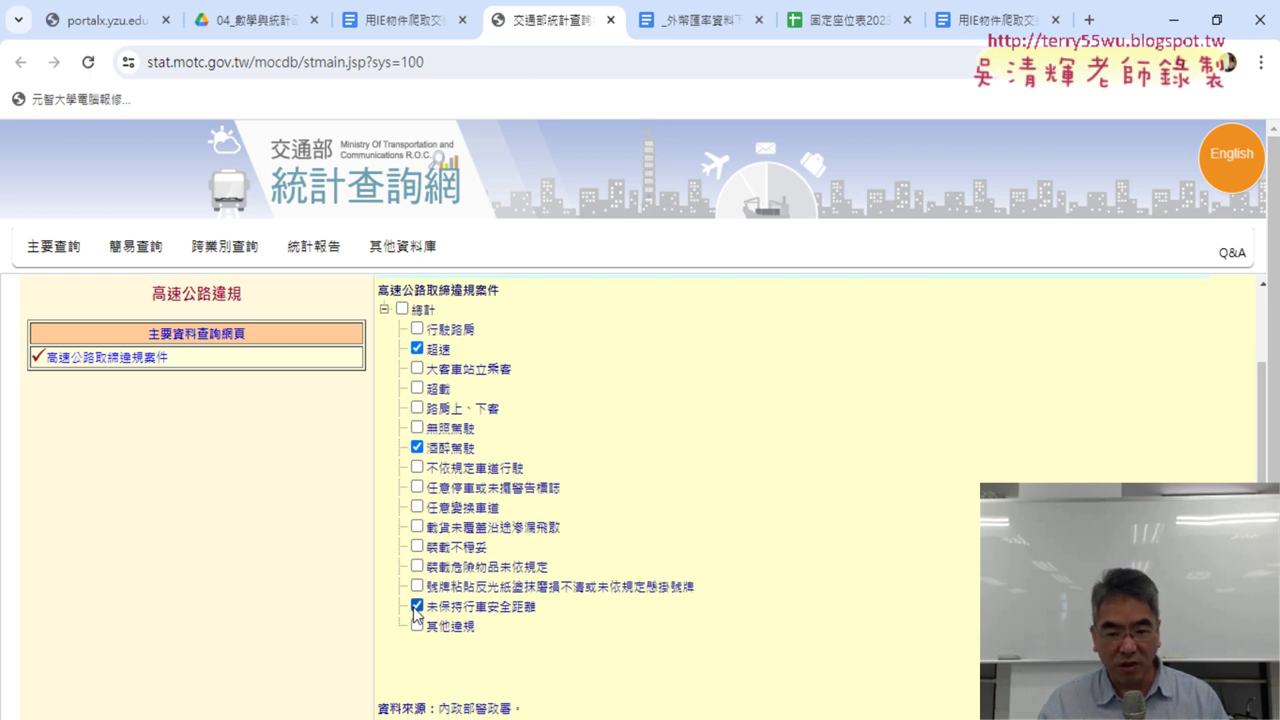
left_click(417, 507)
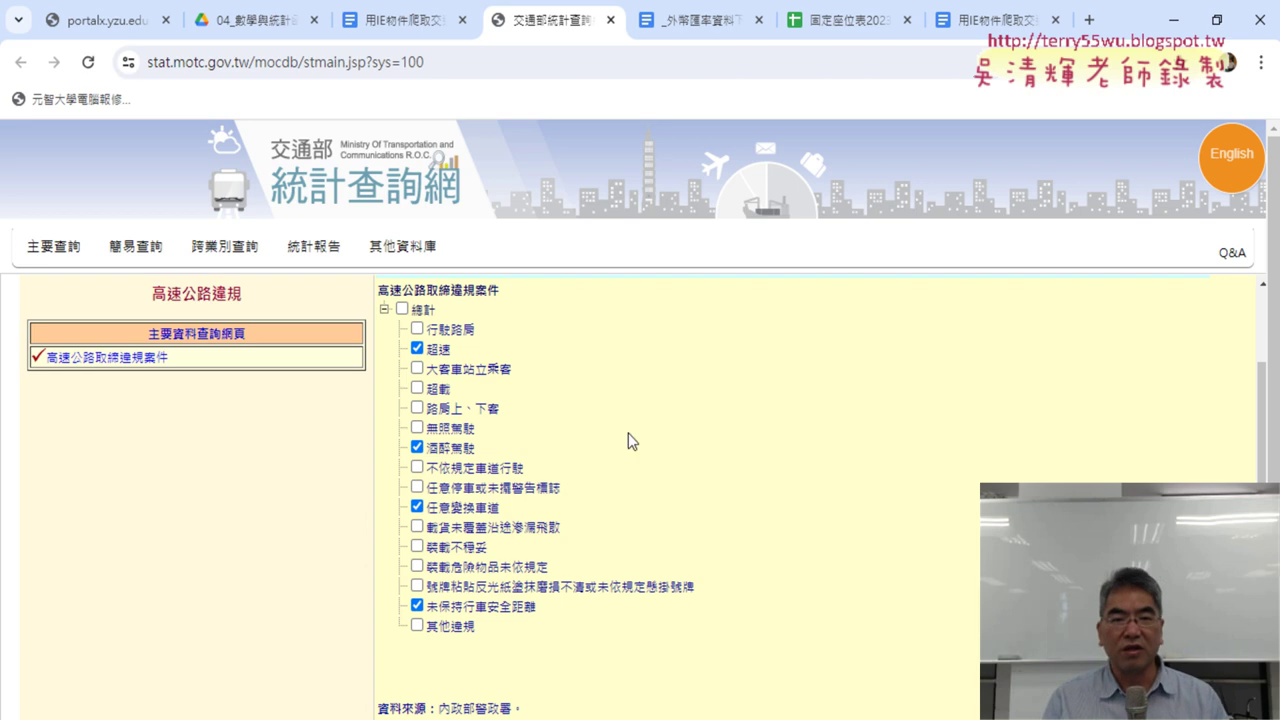
left_click(400, 22)
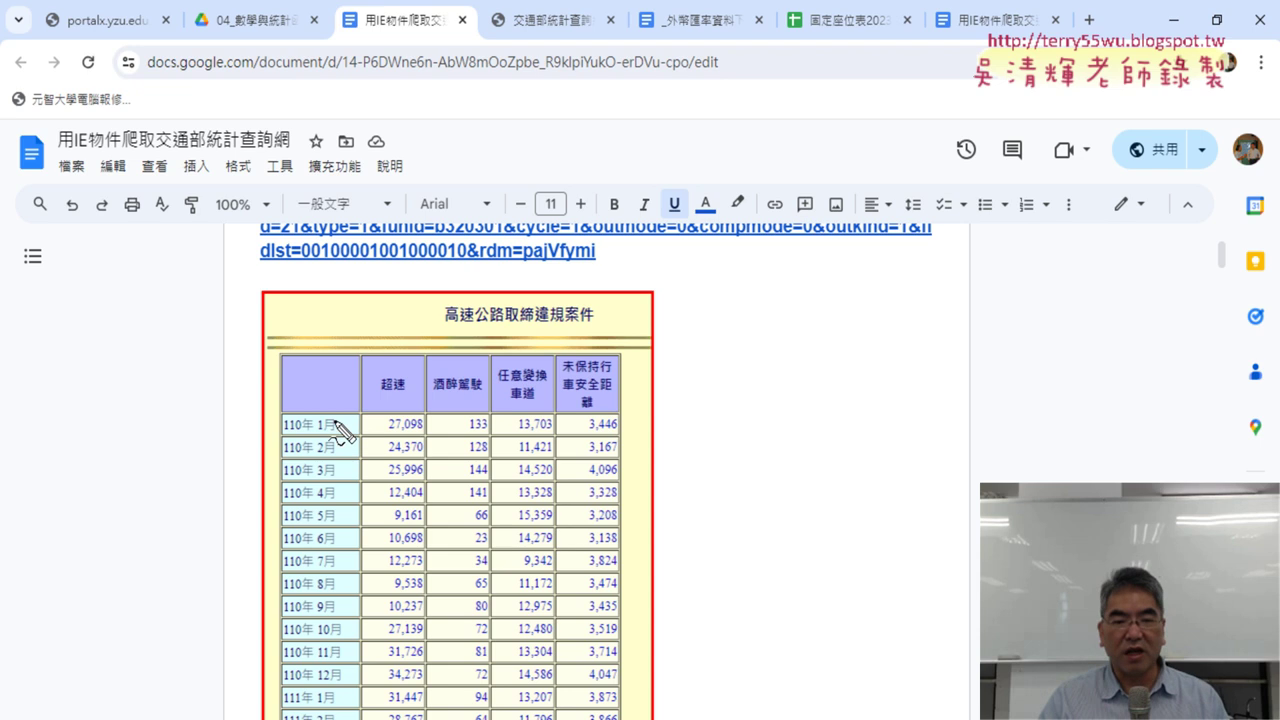
Mark the sample table's month column as 1 and violation headers as 2 in red, then clear the marks.
mouse_move(278, 403)
left_mouse_down()
mouse_move(325, 705)
mouse_move(280, 405)
left_mouse_up()
mouse_move(600, 407)
left_mouse_down()
mouse_move(364, 409)
mouse_move(592, 405)
left_mouse_up()
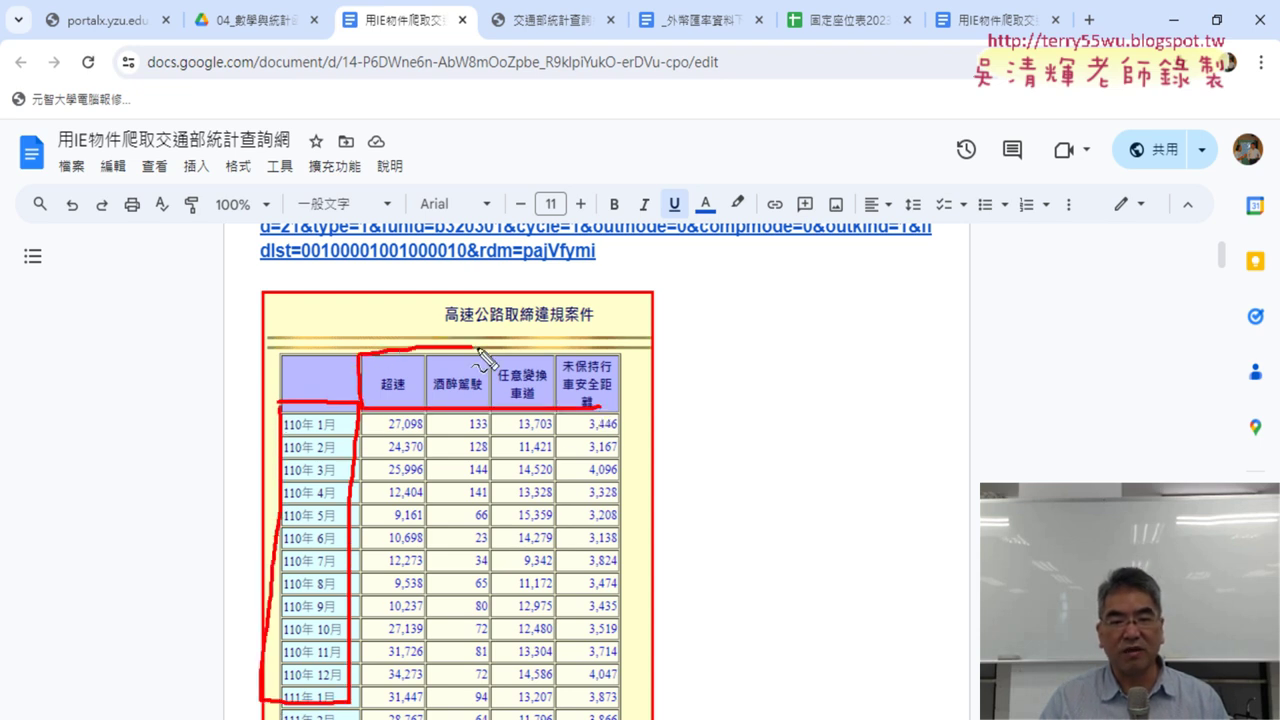
left_click_drag(315, 501, 307, 562)
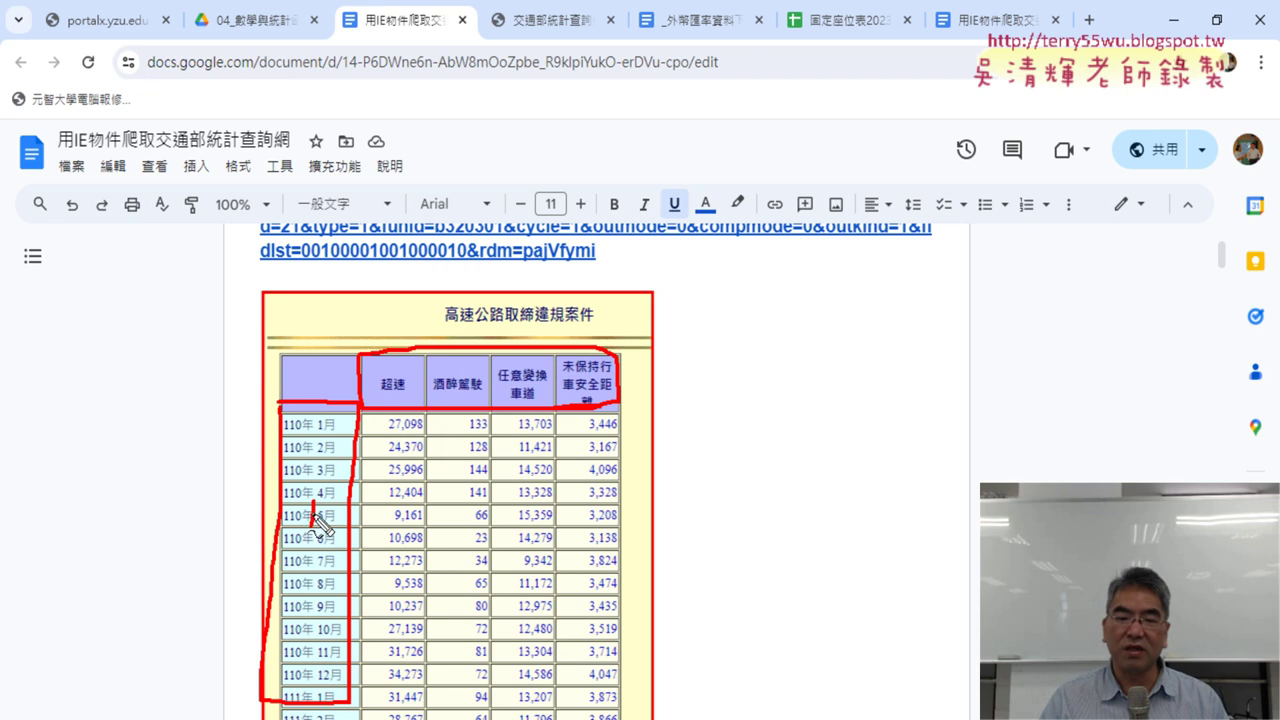
left_click_drag(468, 364, 512, 378)
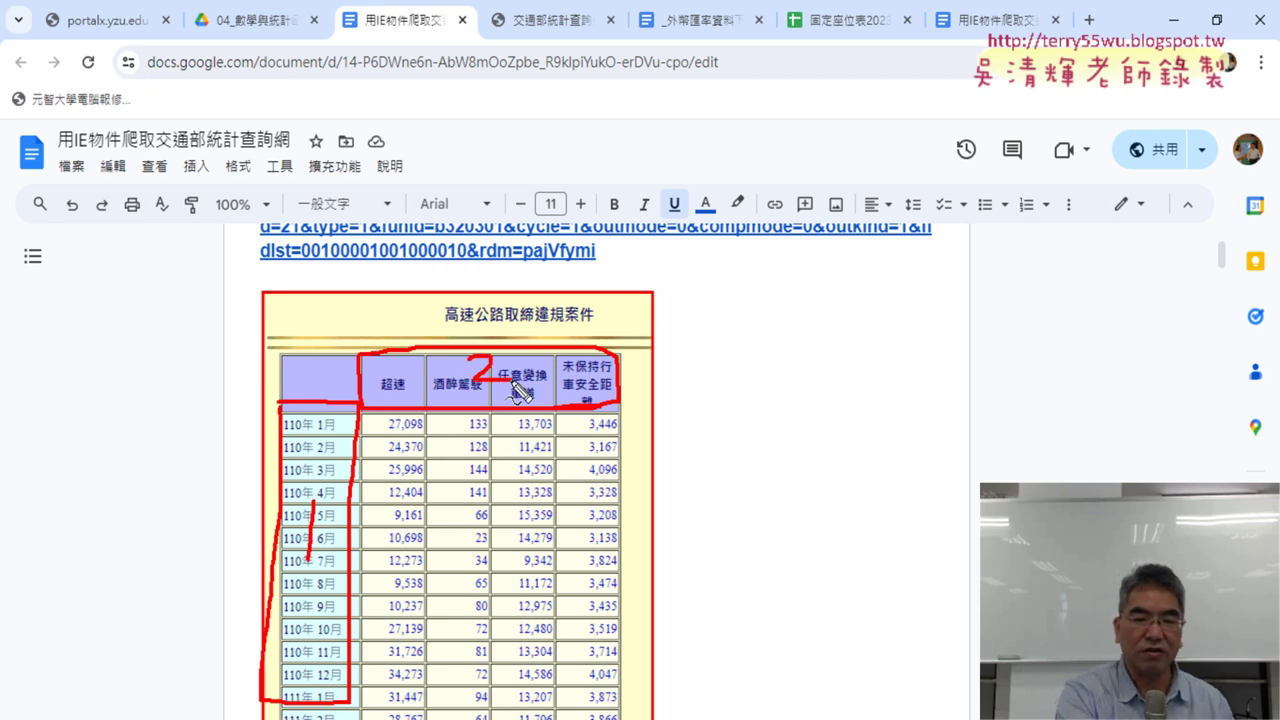
key("Escape")
left_click(570, 30)
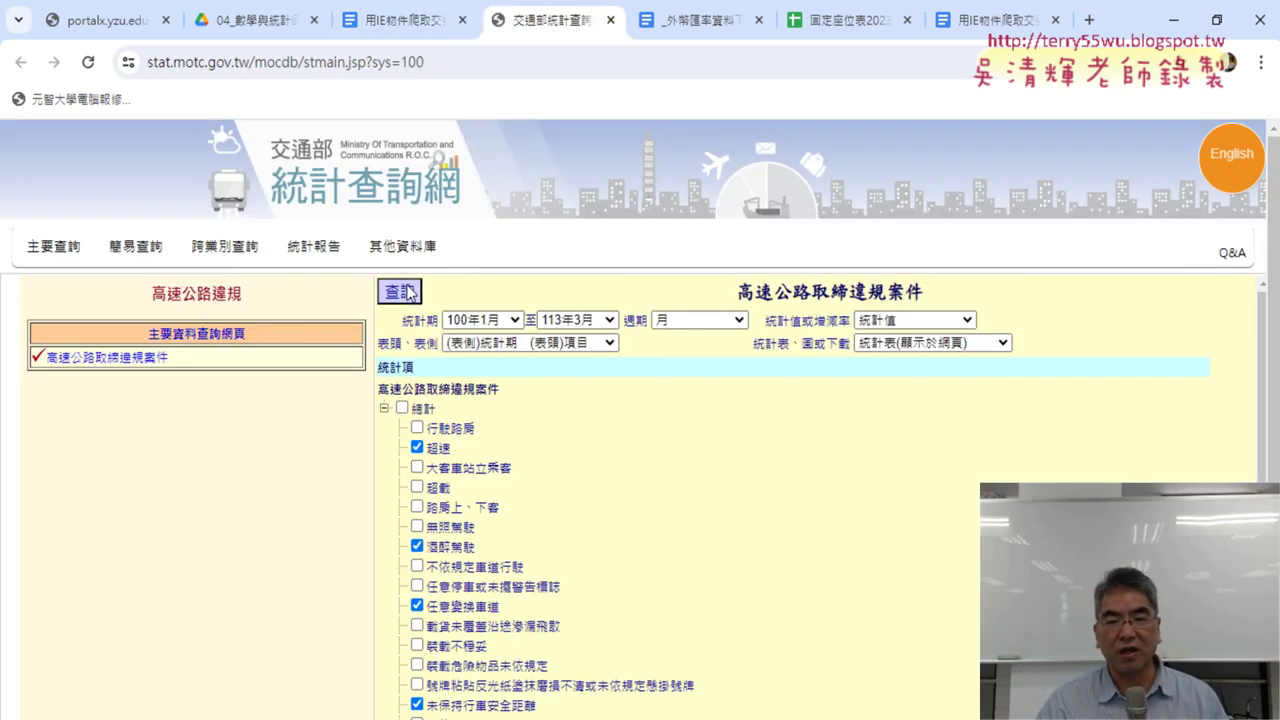
Run the query and highlight the 100年 1月 and 100年 2月 result rows.
left_click(409, 291)
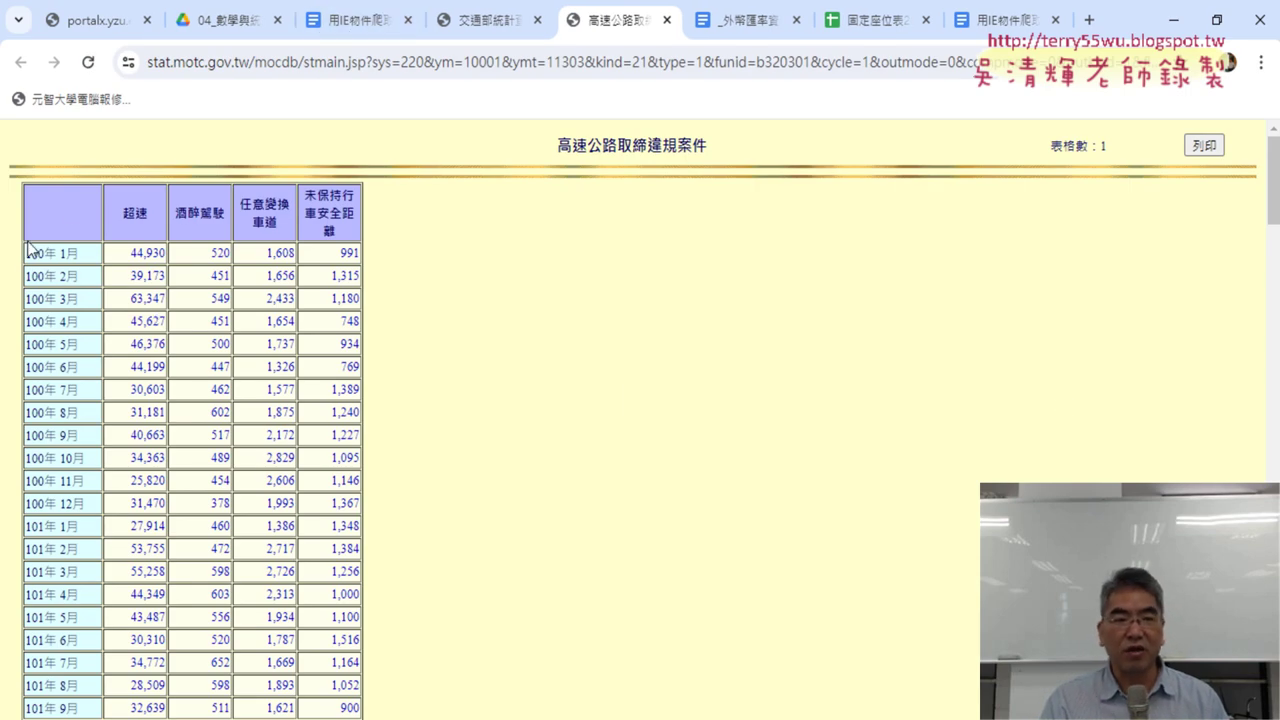
left_click_drag(25, 253, 356, 253)
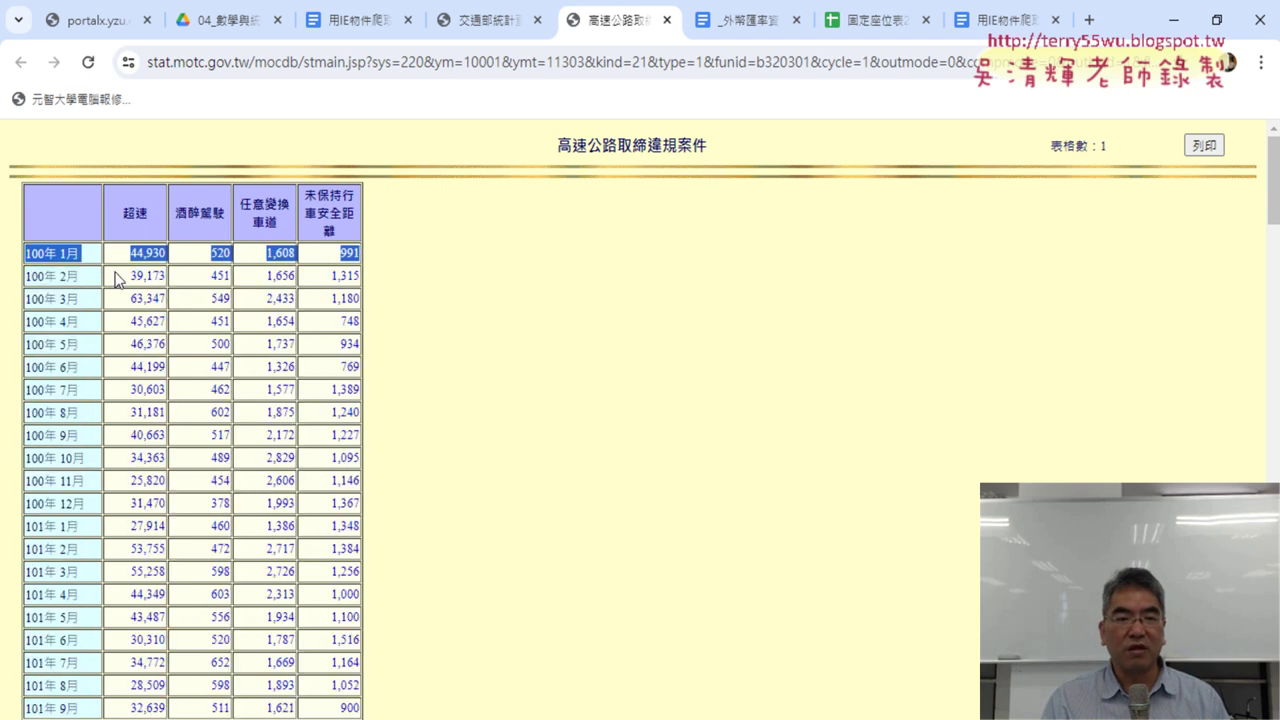
left_click_drag(29, 275, 358, 270)
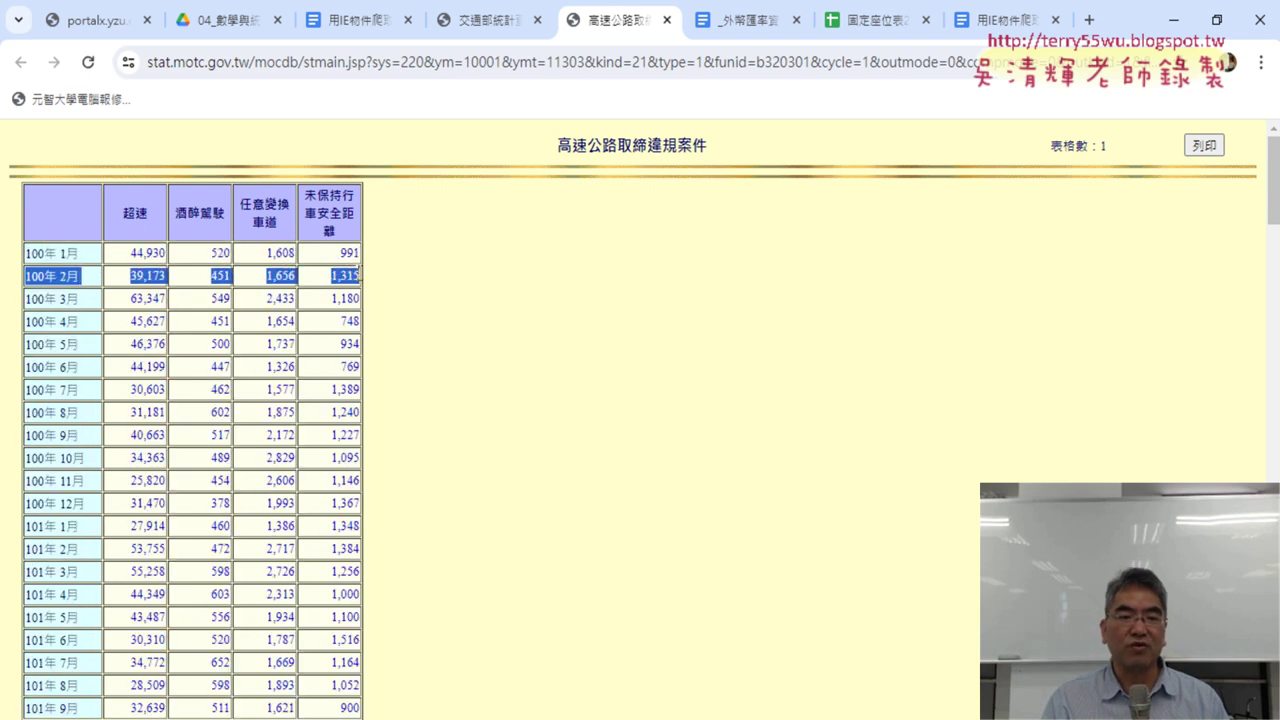
Scroll through the monthly results and highlight the first row's 44,930 speeding value.
scroll(432, 319, "down", 2)
scroll(432, 319, "down", 1)
scroll(432, 319, "down", 2)
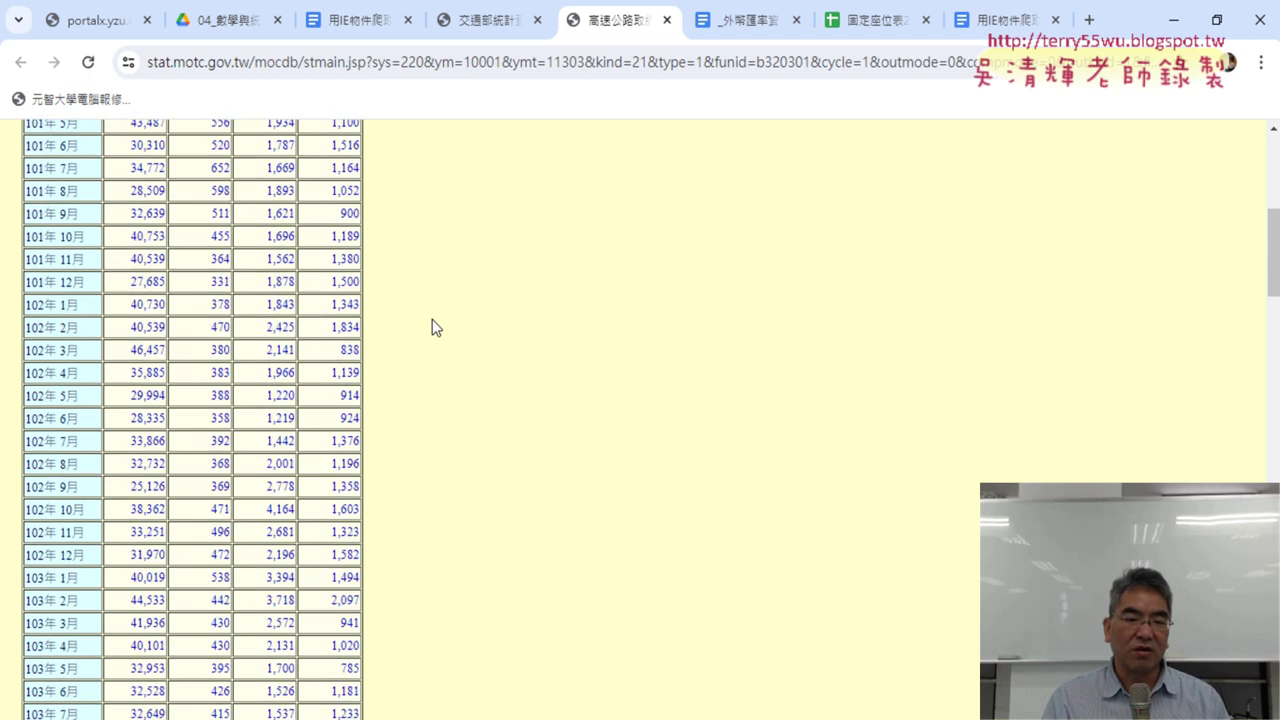
scroll(432, 320, "down", 3)
scroll(432, 320, "down", 3)
scroll(432, 320, "down", 3)
scroll(432, 320, "down", 3)
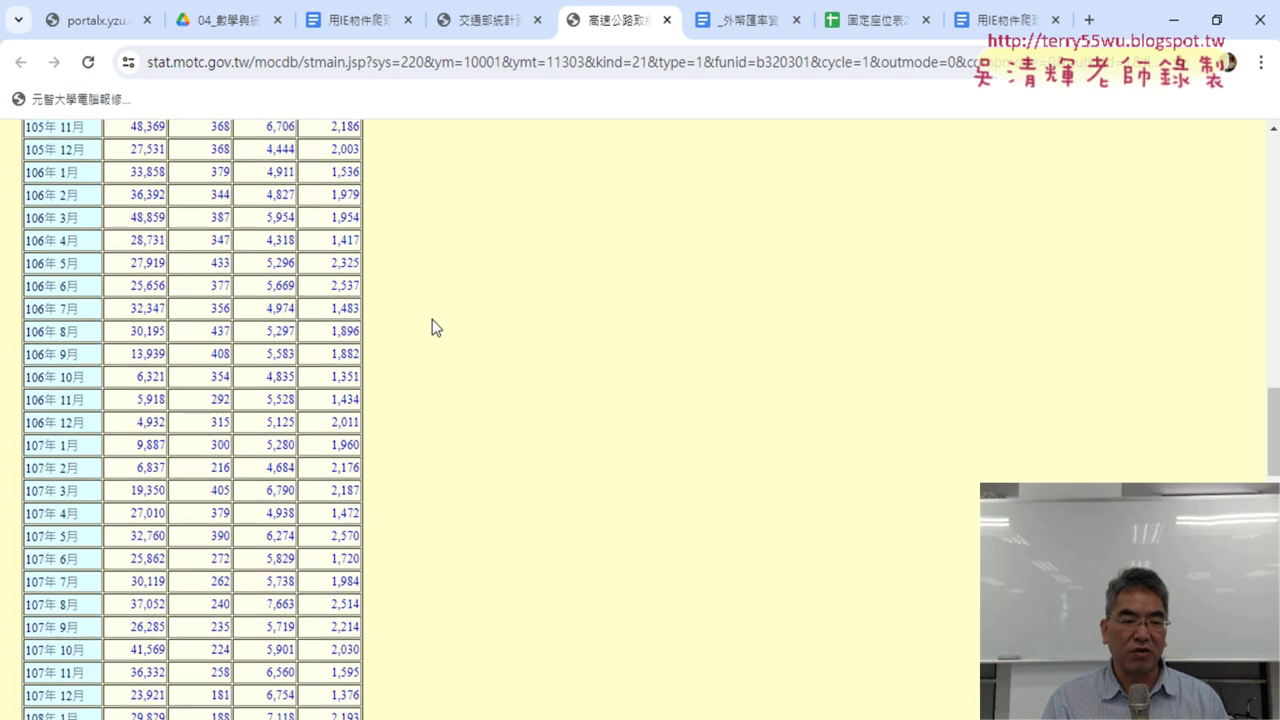
scroll(432, 319, "down", 5)
scroll(432, 319, "down", 5)
scroll(432, 319, "down", 5)
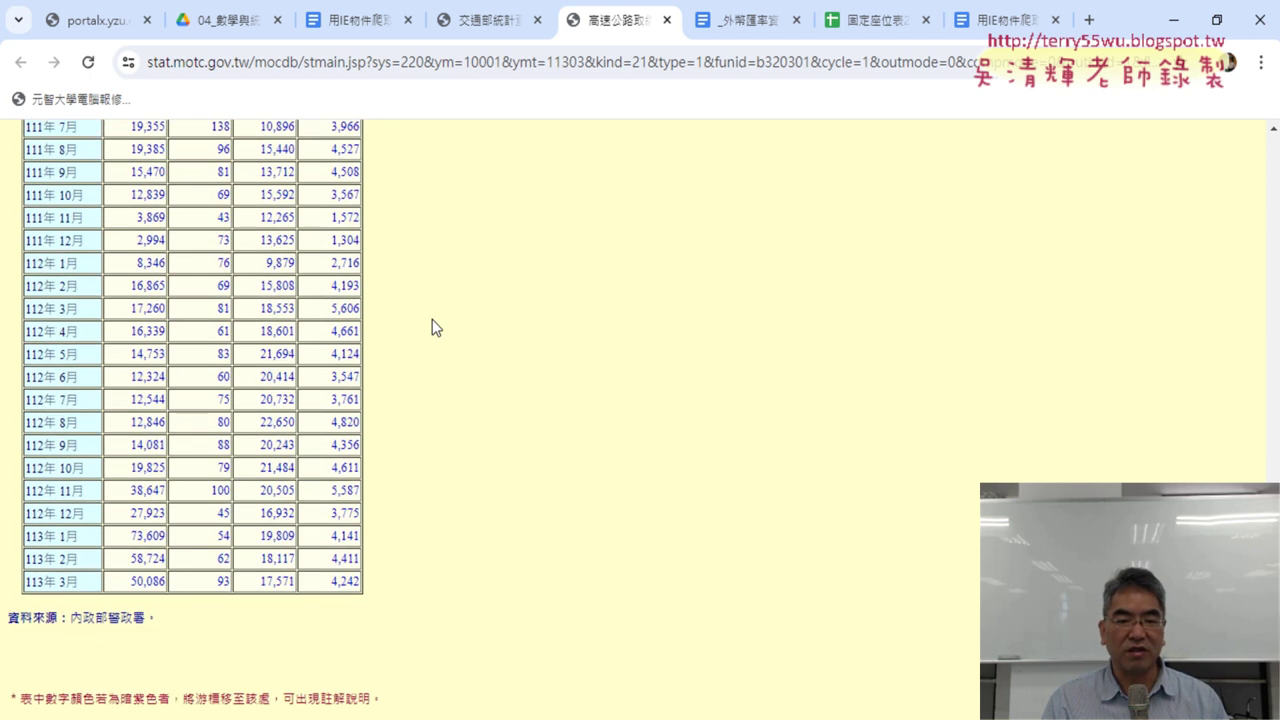
scroll(430, 370, "up", 4)
scroll(430, 370, "up", 6)
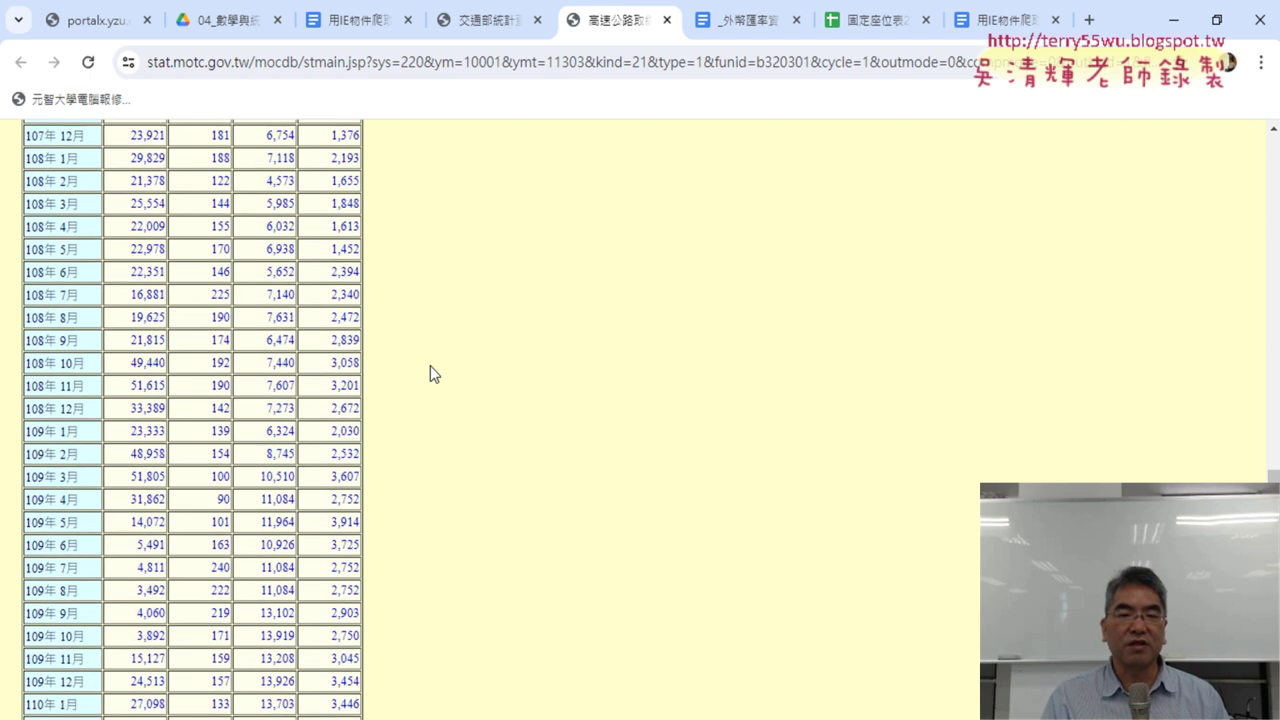
scroll(432, 374, "up", 4)
scroll(432, 374, "up", 4)
scroll(432, 374, "up", 4)
scroll(432, 374, "up", 4)
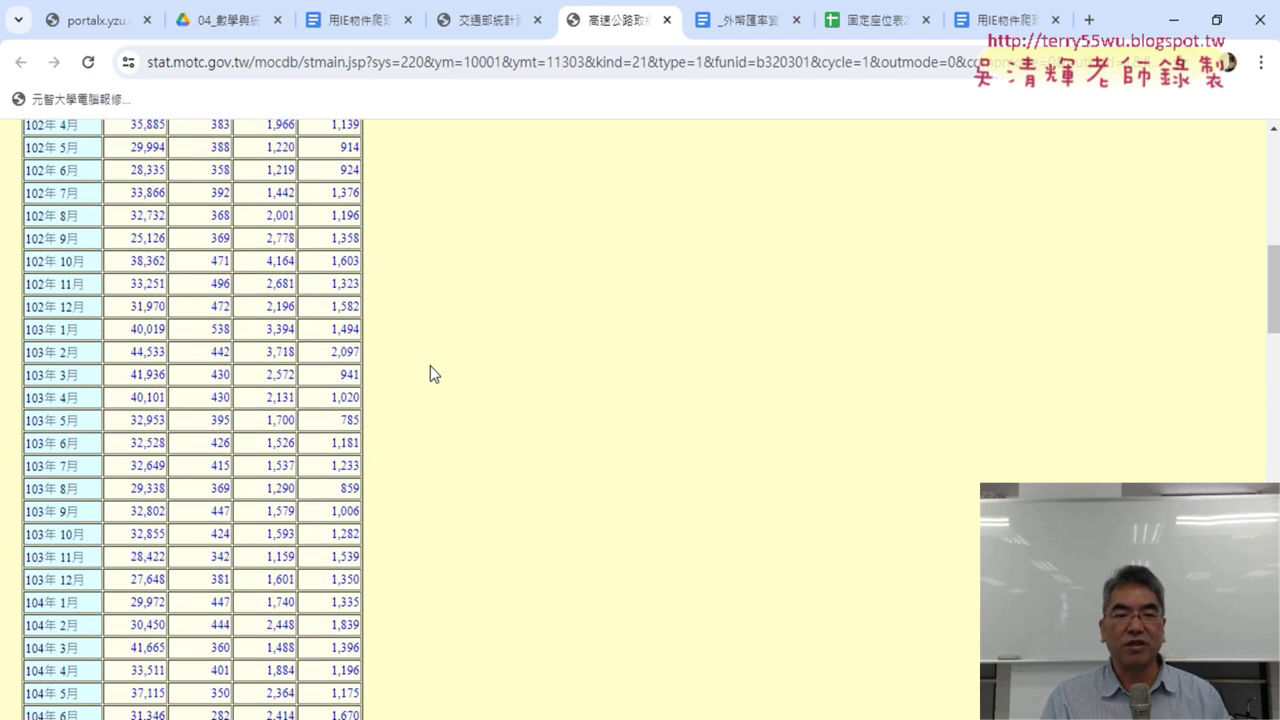
scroll(432, 374, "up", 3)
scroll(432, 374, "up", 2)
scroll(432, 374, "up", 2)
scroll(432, 374, "down", 1)
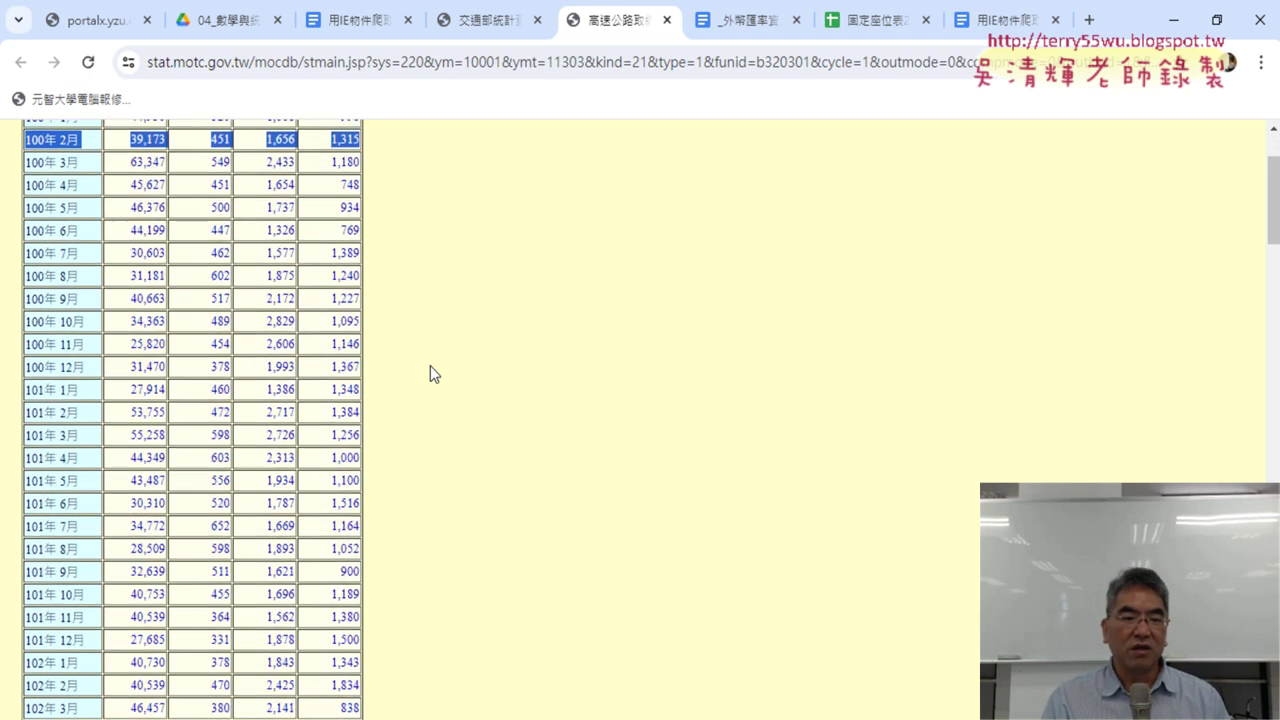
scroll(432, 374, "down", 1)
scroll(432, 372, "up", 1)
scroll(420, 365, "up", 2)
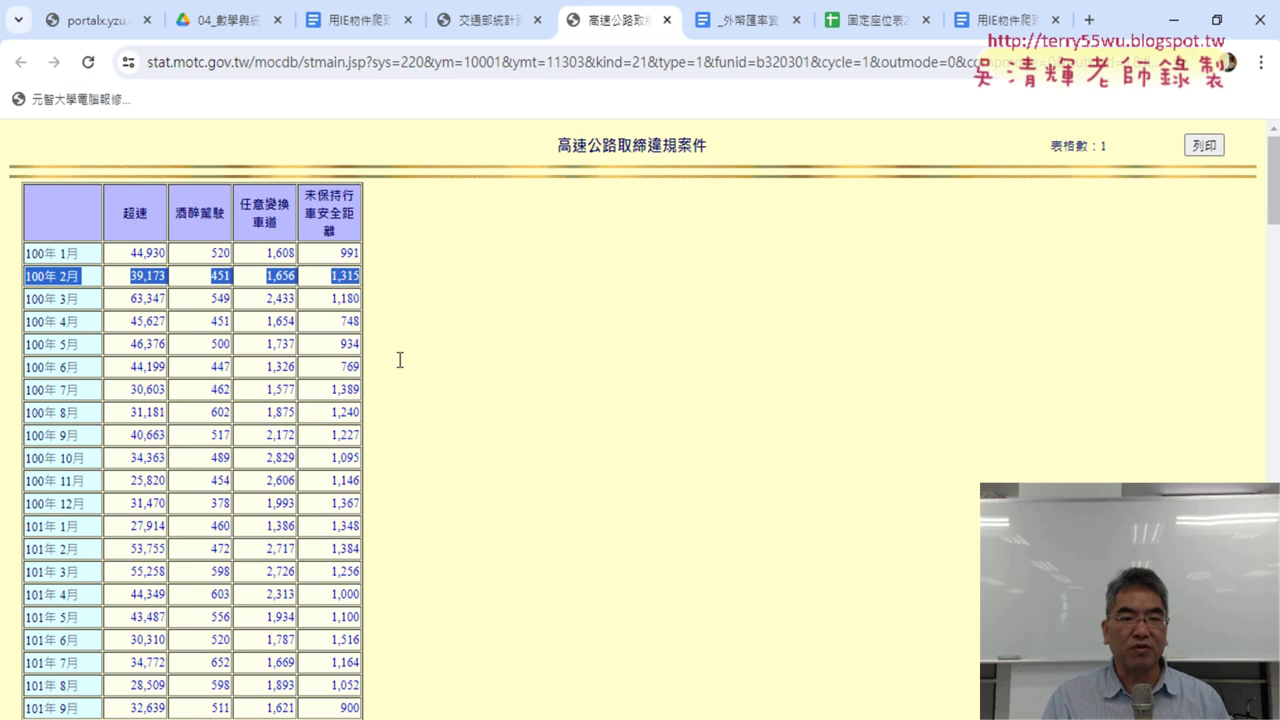
left_click_drag(131, 253, 166, 253)
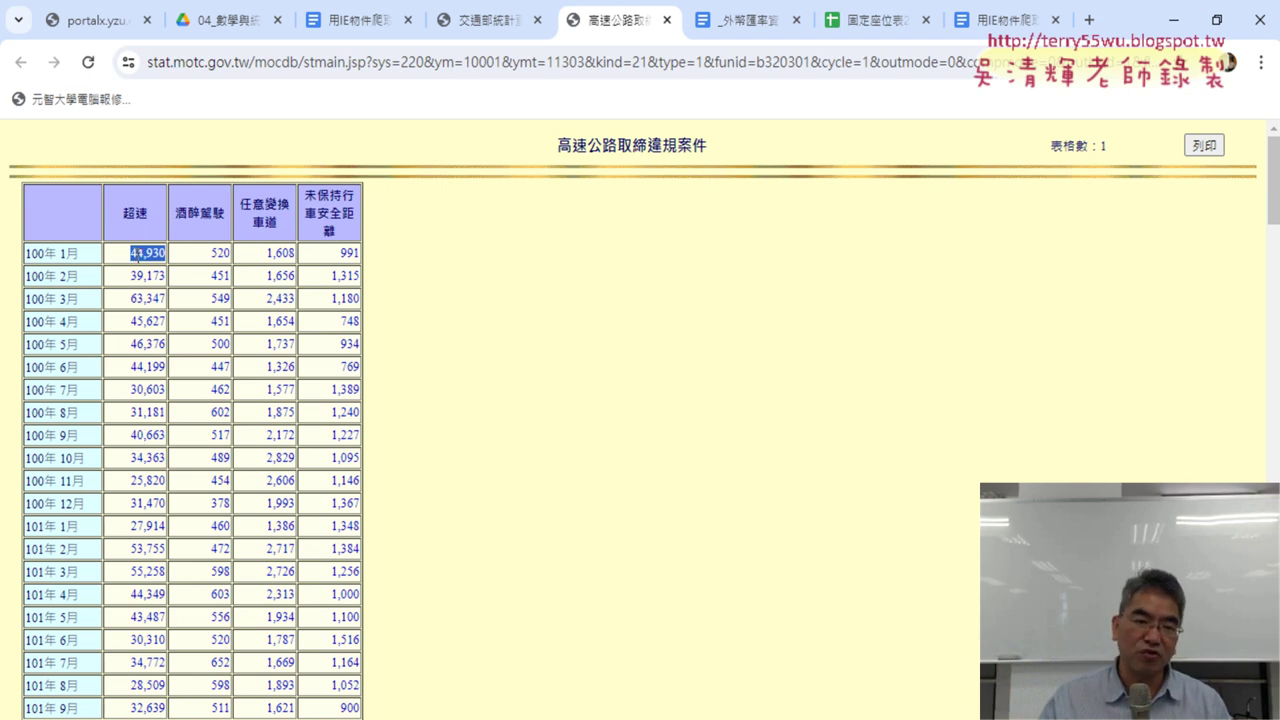
scroll(143, 388, "down", 1)
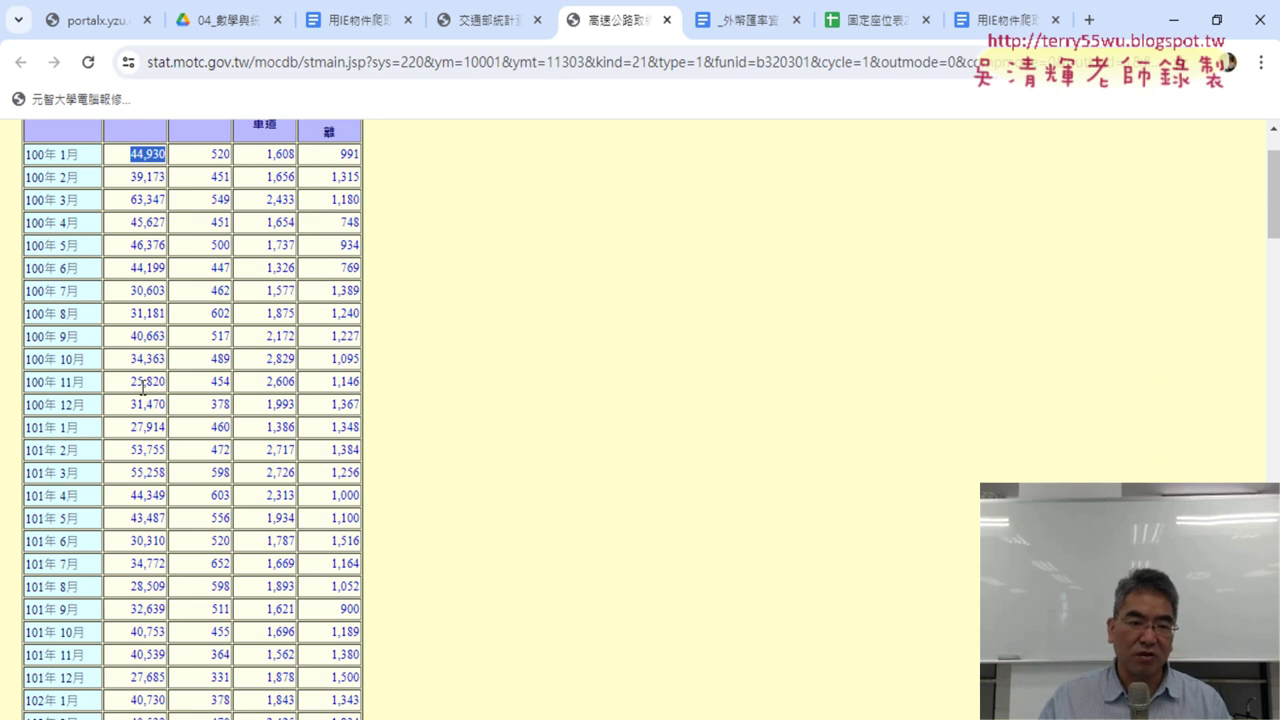
Scroll down the table and select 2,994, then the 111年 12月 label in that row.
scroll(143, 388, "down", 1)
scroll(143, 388, "down", 2)
scroll(143, 388, "down", 5)
scroll(143, 390, "down", 5)
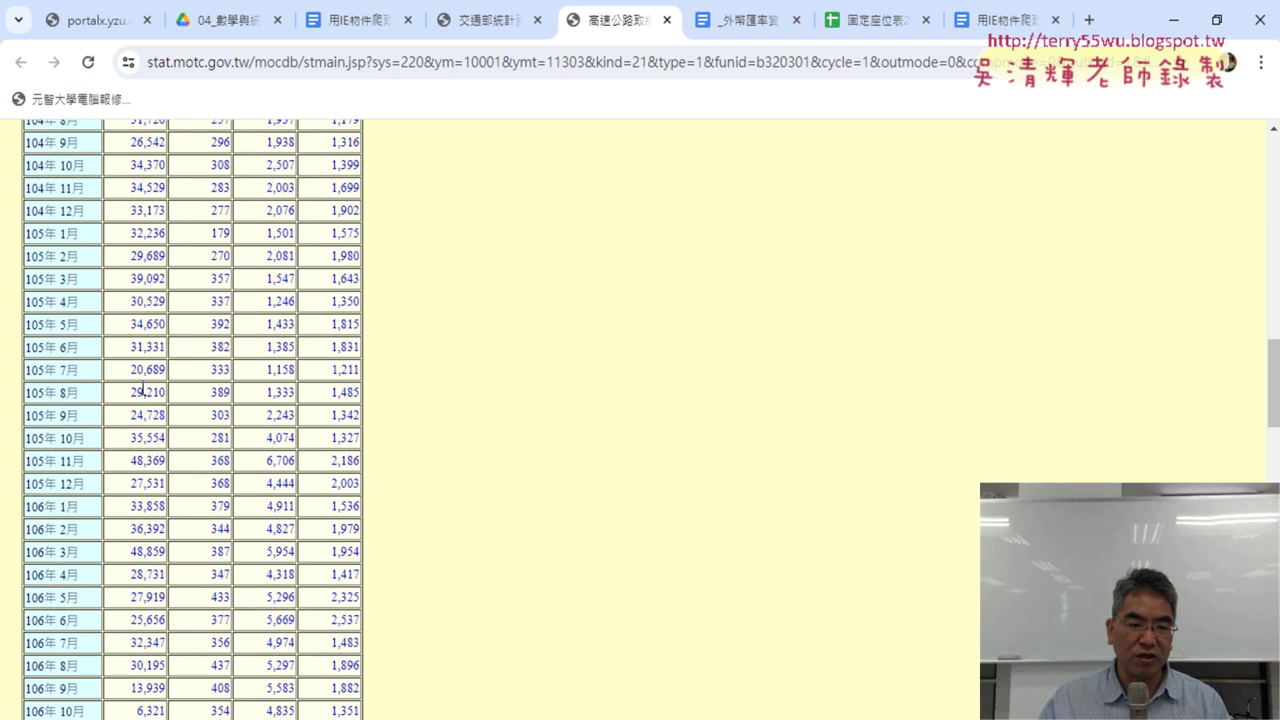
scroll(143, 390, "down", 4)
scroll(143, 390, "down", 4)
scroll(143, 389, "down", 4)
scroll(143, 388, "down", 2)
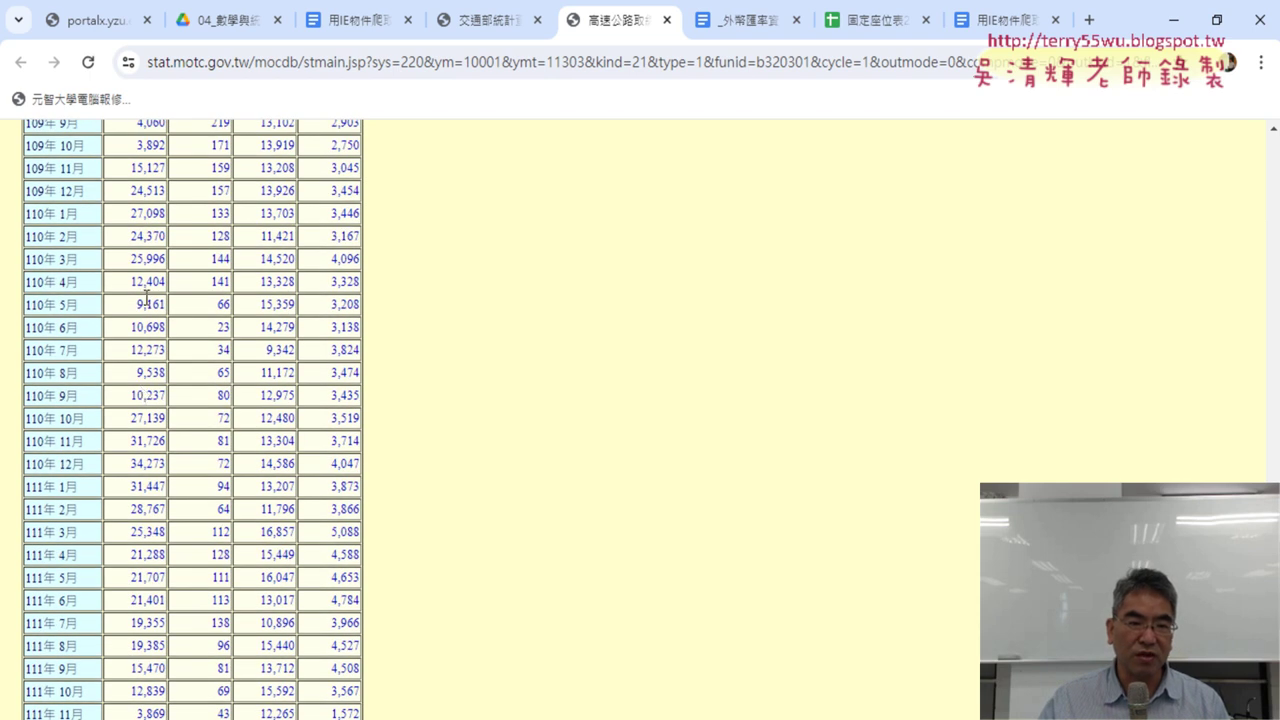
scroll(146, 309, "down", 3)
scroll(146, 309, "down", 1)
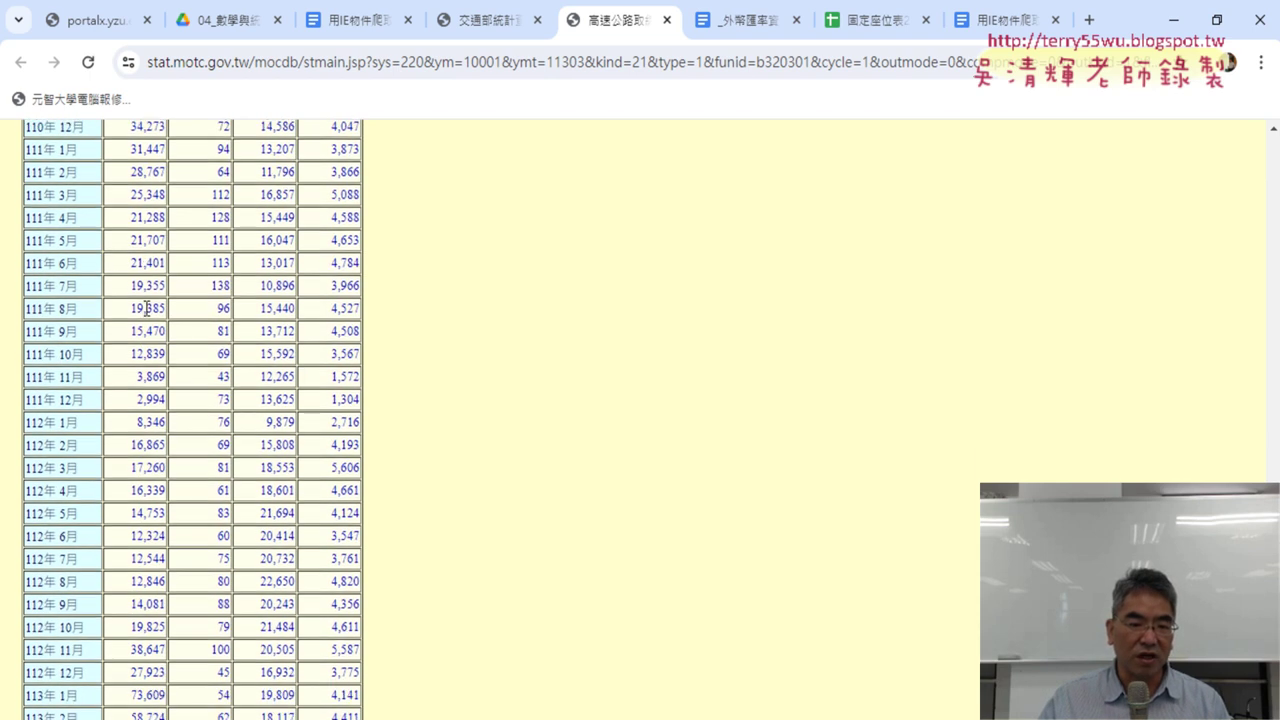
scroll(146, 309, "down", 2)
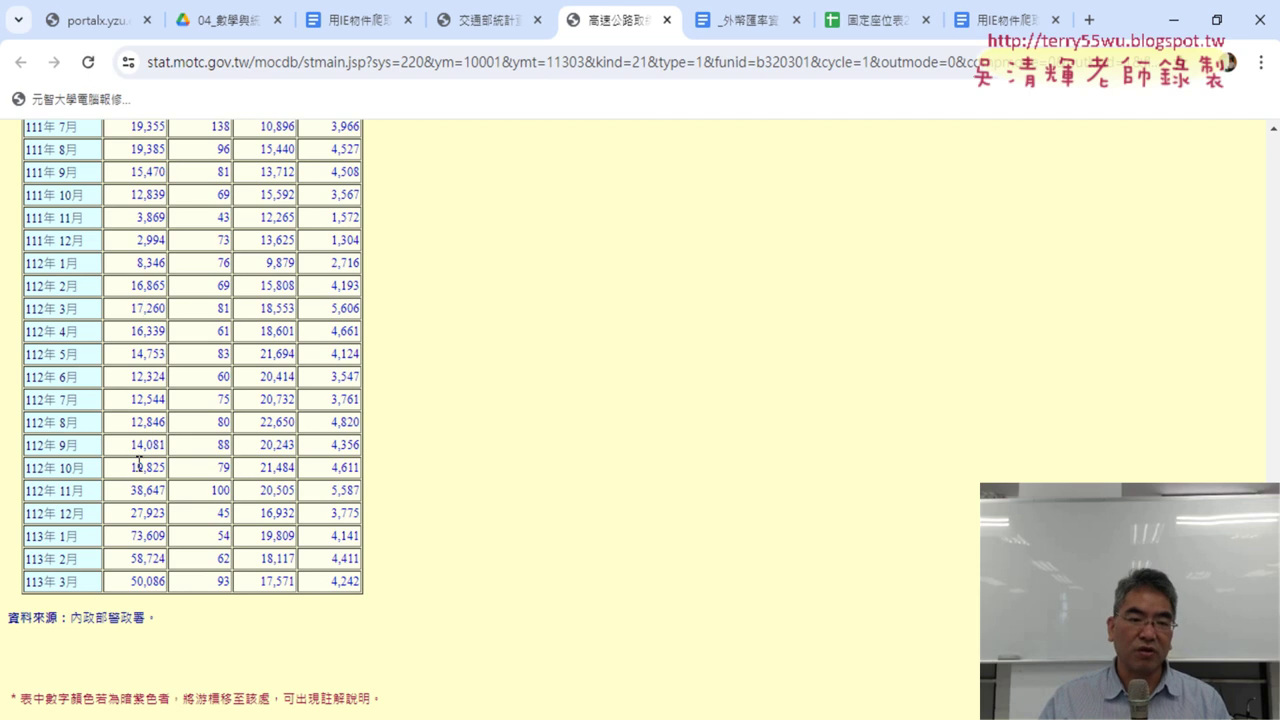
left_click_drag(131, 468, 152, 468)
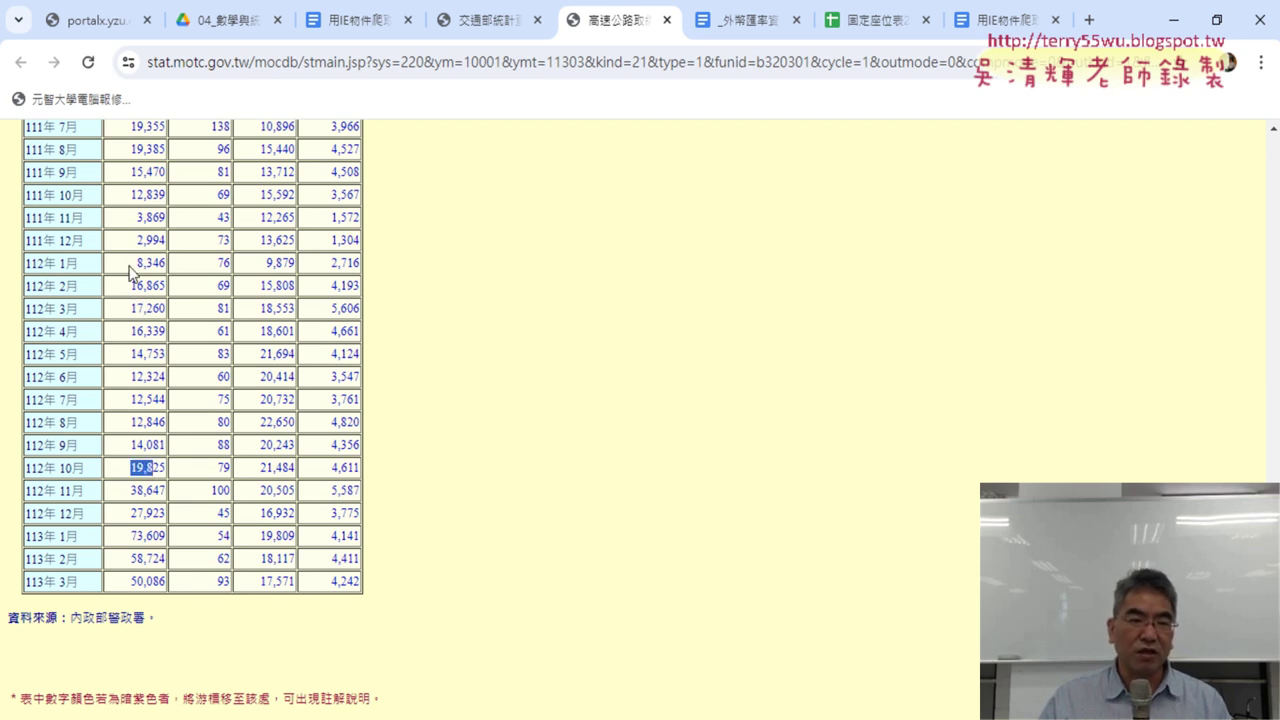
left_click_drag(135, 240, 168, 246)
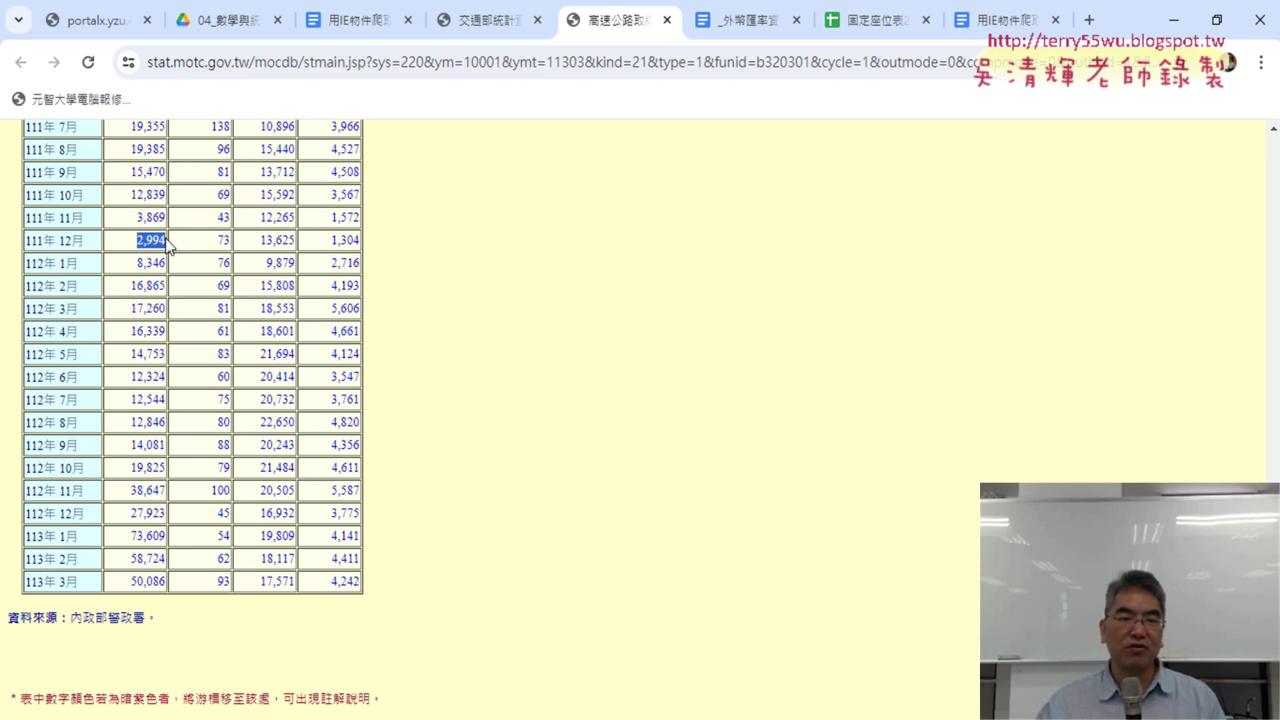
left_click_drag(26, 238, 158, 240)
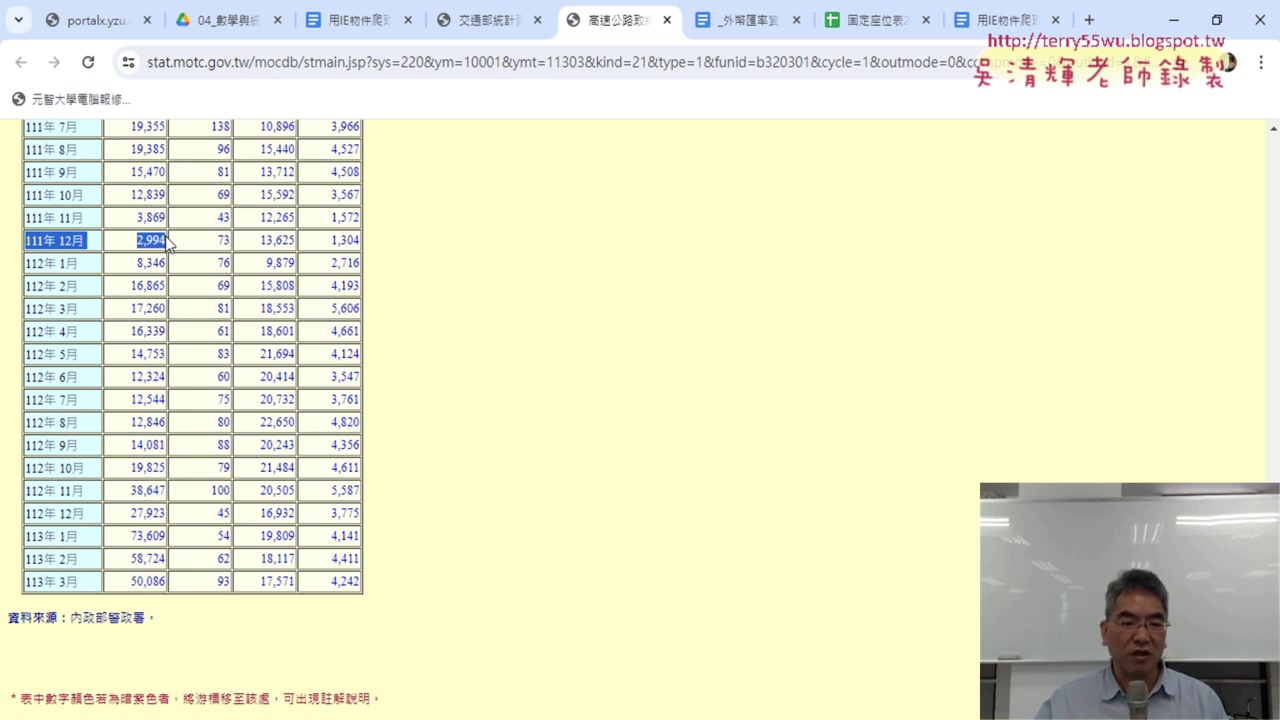
Clear the old highlight and select from the 113年 1月 cell across to 73,609.
left_click(28, 536)
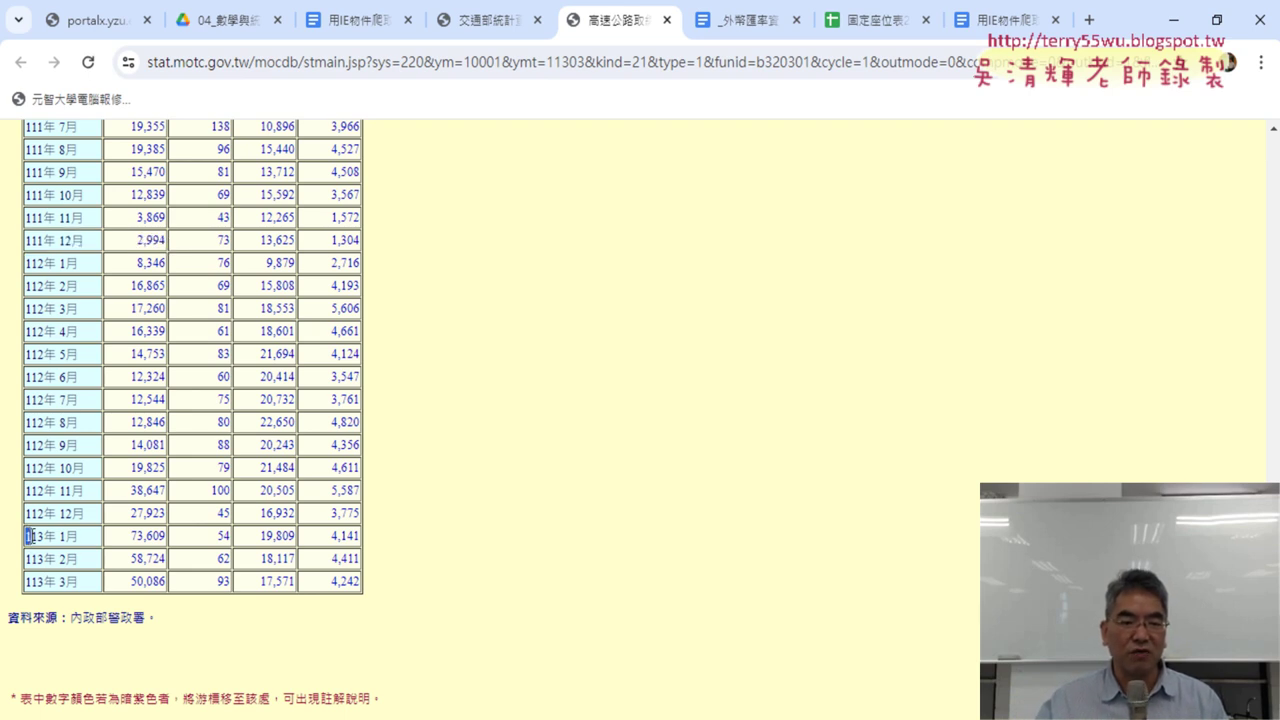
left_click_drag(28, 536, 170, 543)
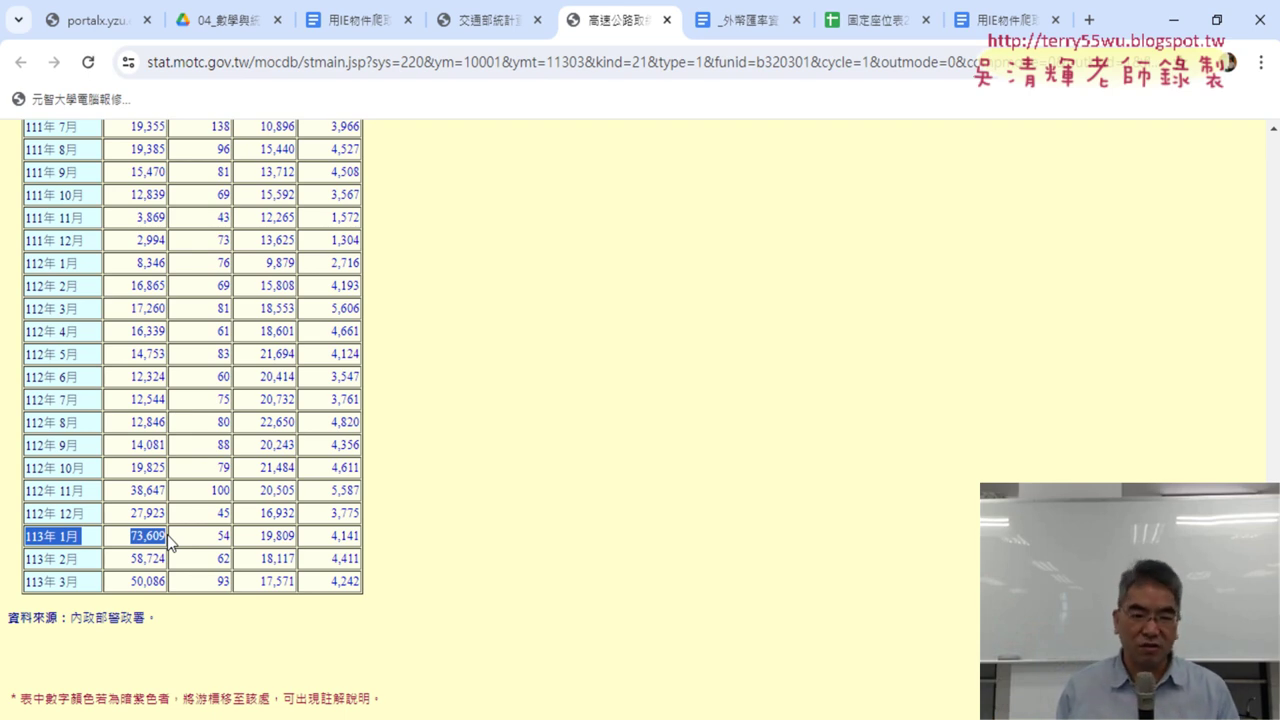
Scroll back to the table's top and select the 酒醉駕駛 column heading.
scroll(168, 540, "up", 5)
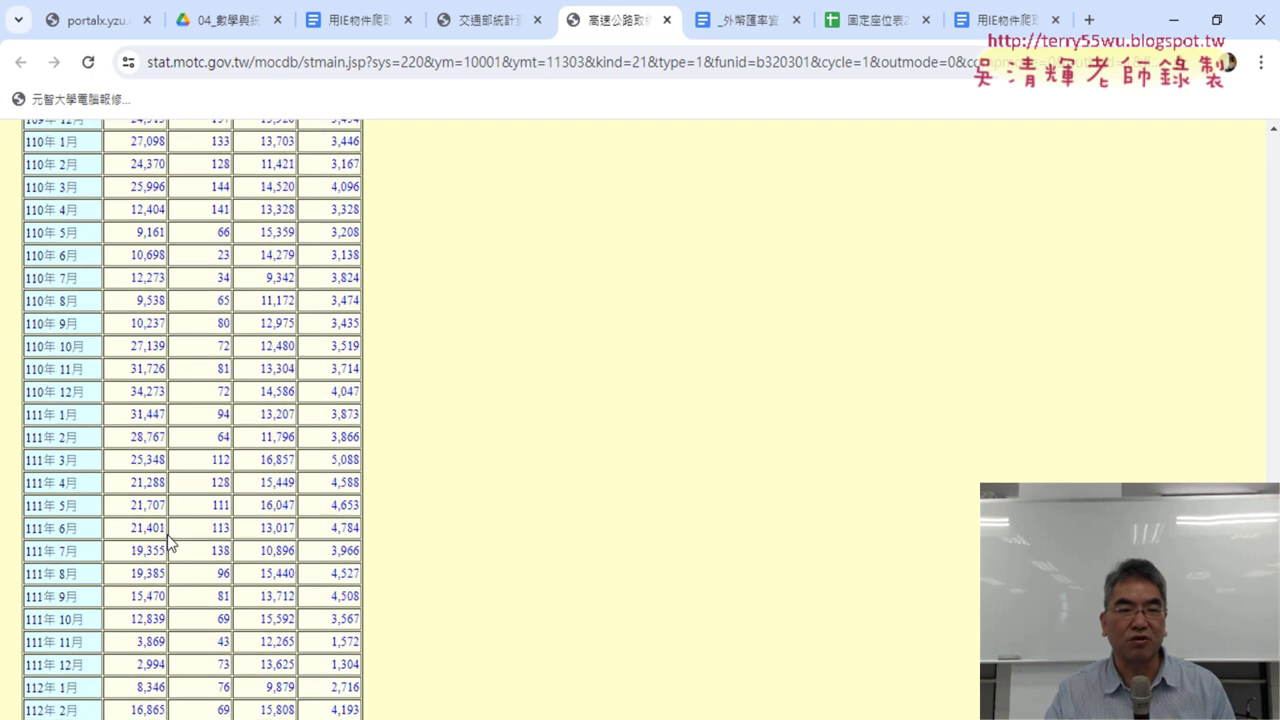
scroll(168, 540, "up", 5)
scroll(168, 540, "up", 5)
scroll(168, 540, "up", 5)
scroll(168, 540, "up", 4)
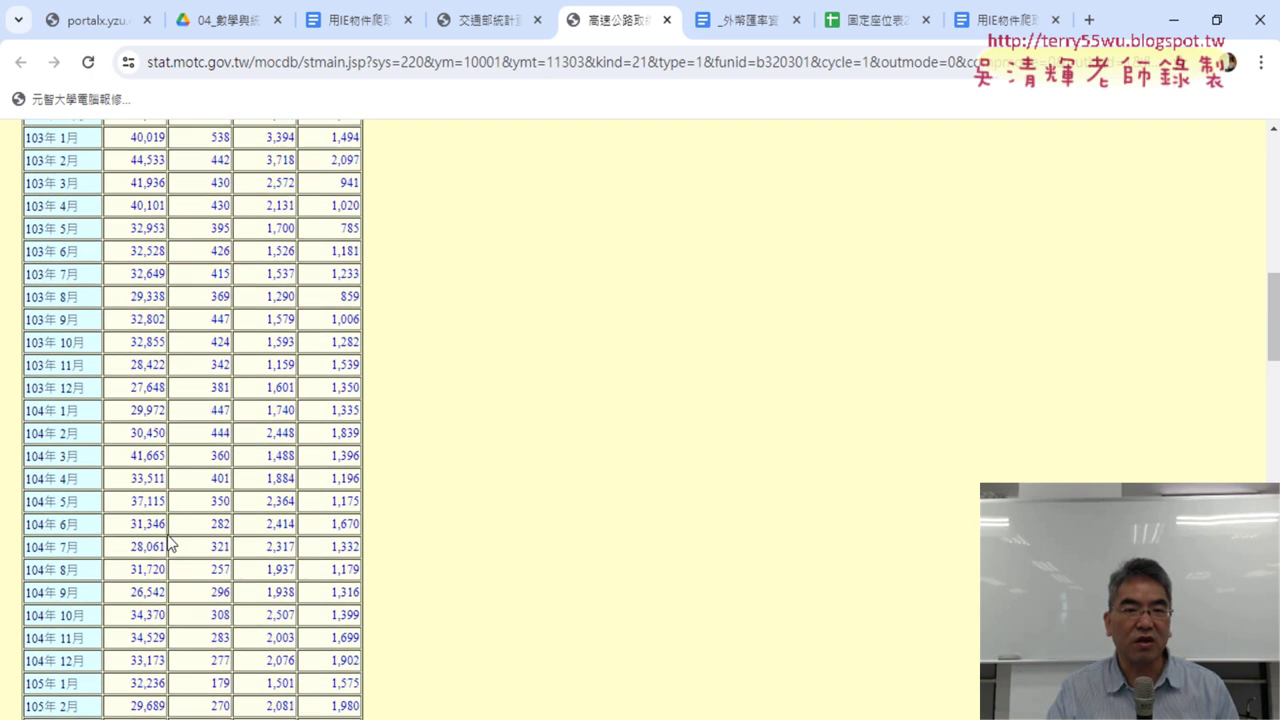
scroll(168, 540, "up", 4)
scroll(168, 540, "up", 5)
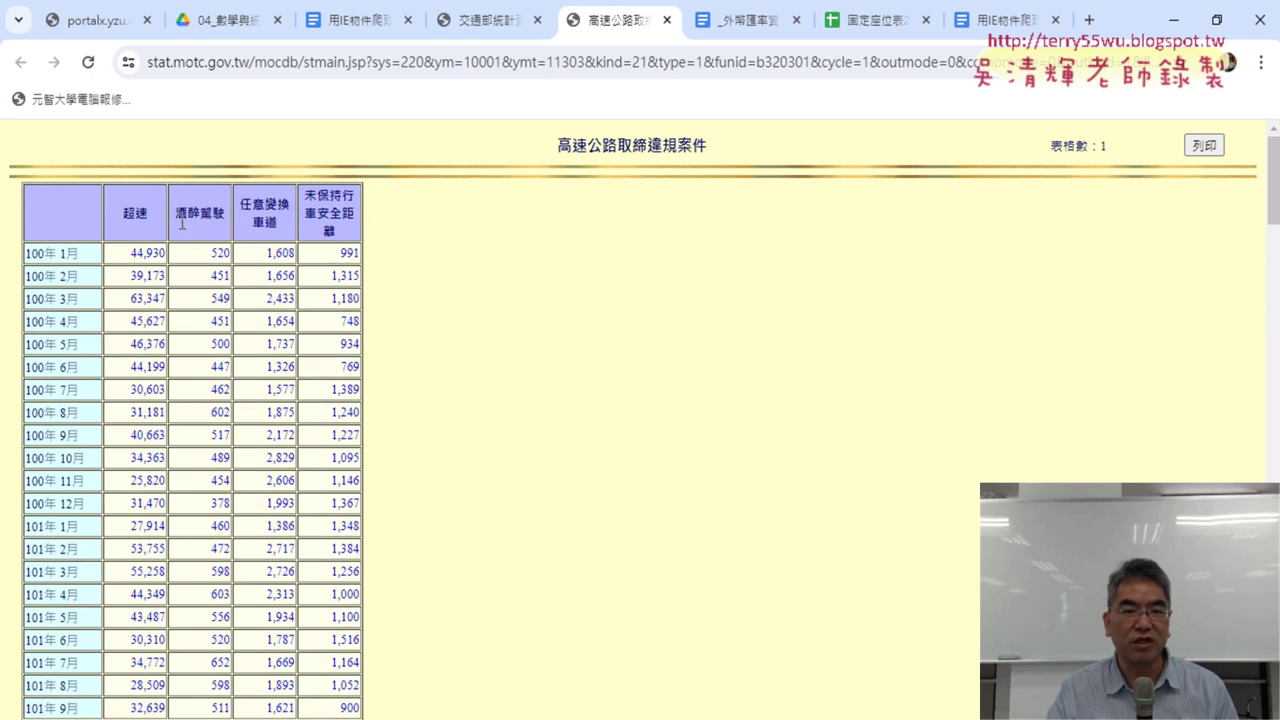
left_click_drag(177, 213, 189, 218)
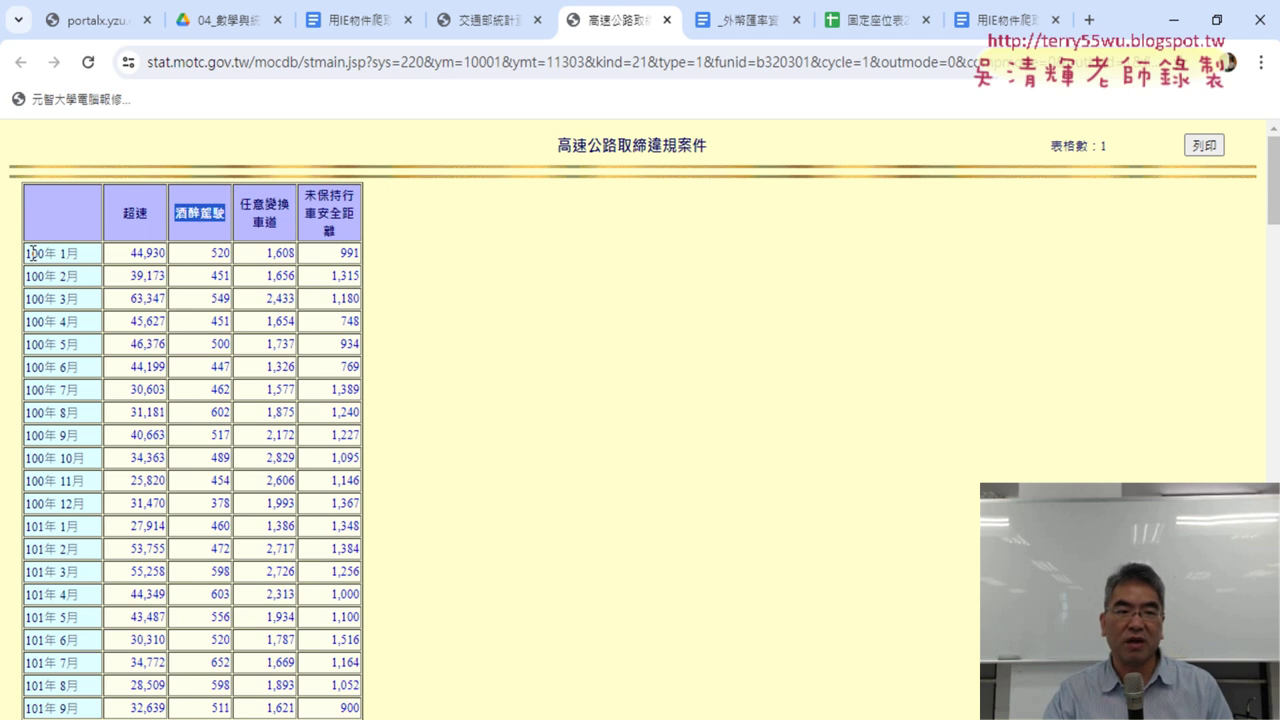
Select the first row's 520 drunk-driving value, then the final 93 in 113年 3月.
left_click_drag(30, 252, 227, 251)
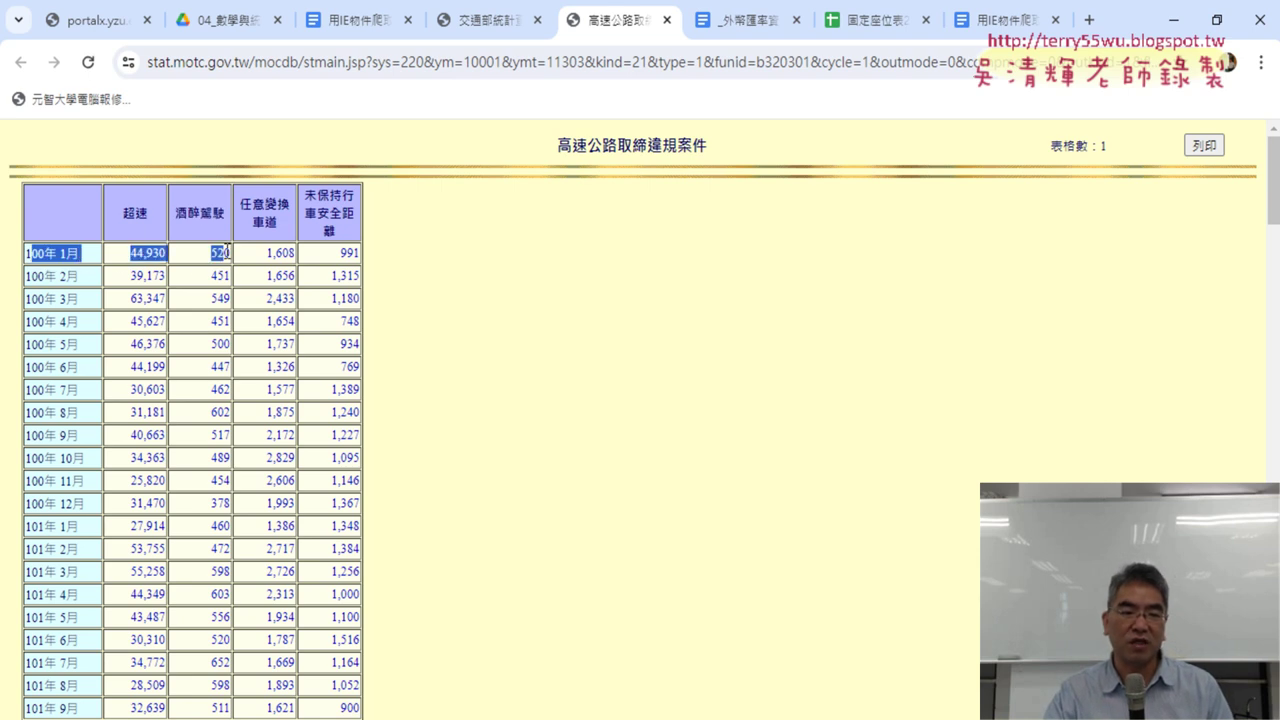
double_click(220, 252)
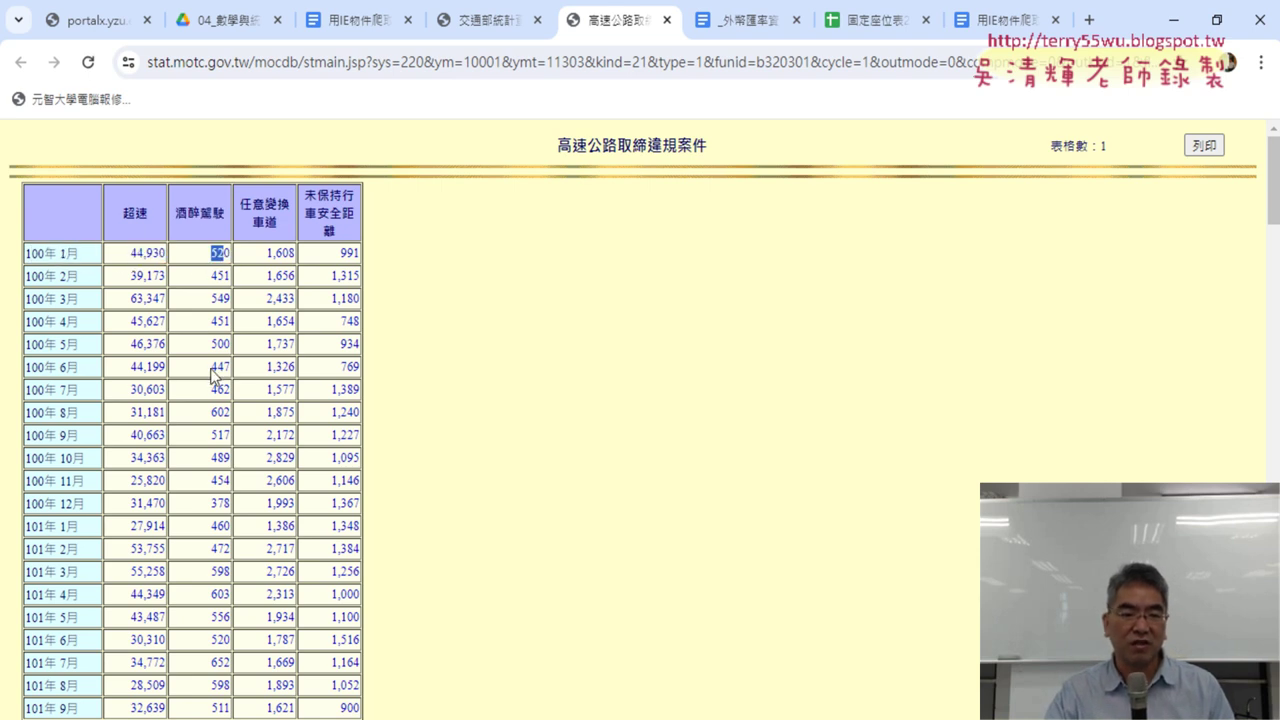
scroll(215, 375, "down", 3)
scroll(213, 377, "down", 2)
scroll(213, 377, "down", 3)
scroll(213, 377, "down", 3)
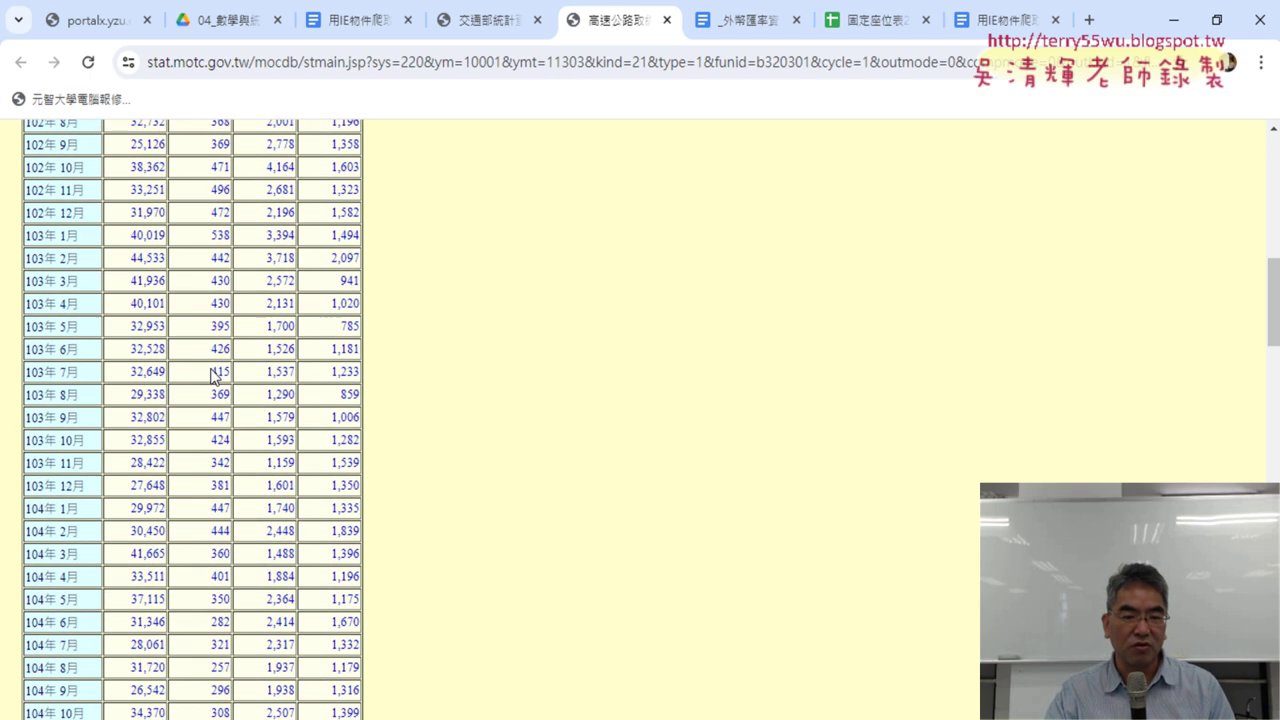
scroll(213, 377, "down", 4)
scroll(213, 377, "down", 4)
scroll(213, 377, "down", 3)
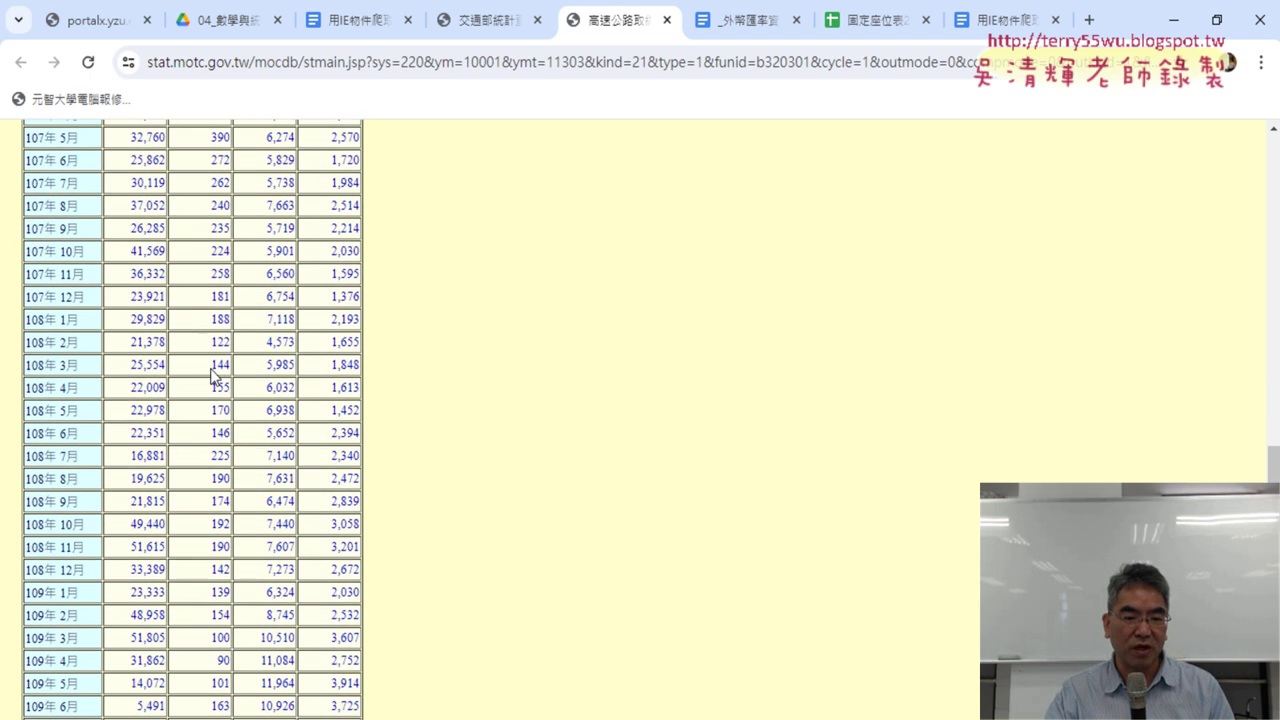
scroll(213, 377, "down", 3)
scroll(213, 377, "down", 3)
scroll(213, 377, "down", 2)
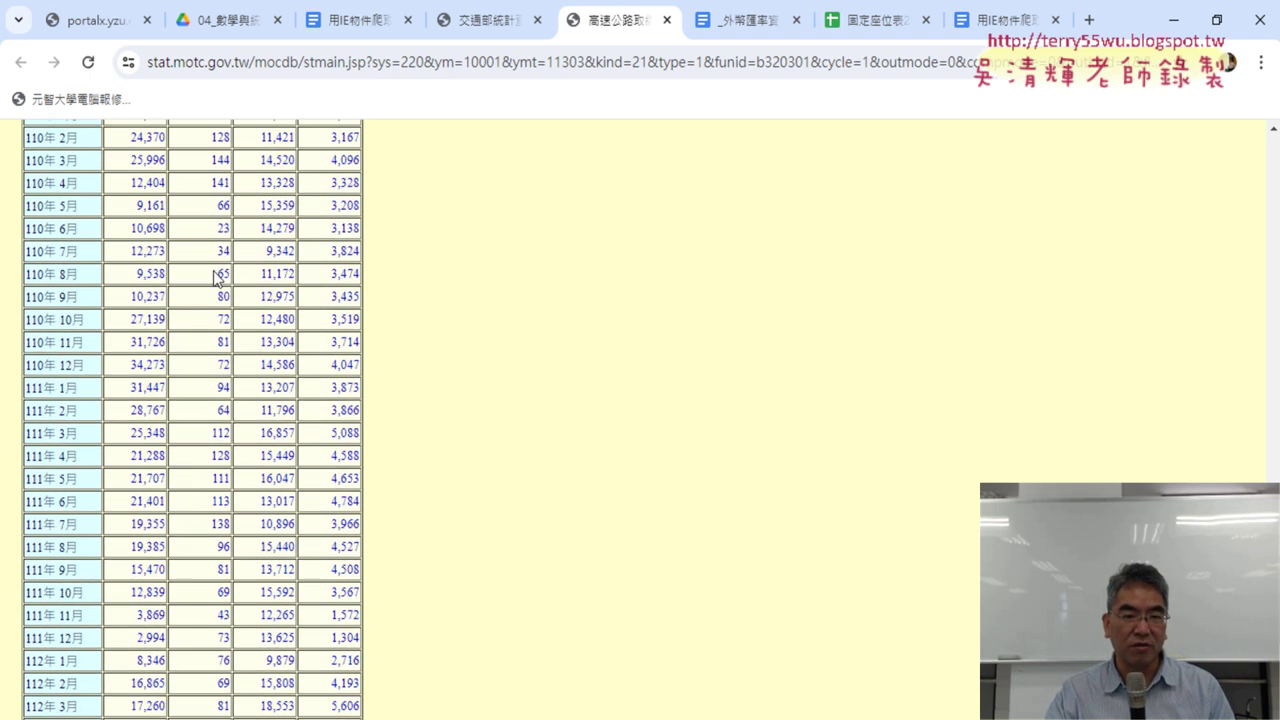
scroll(213, 380, "down", 4)
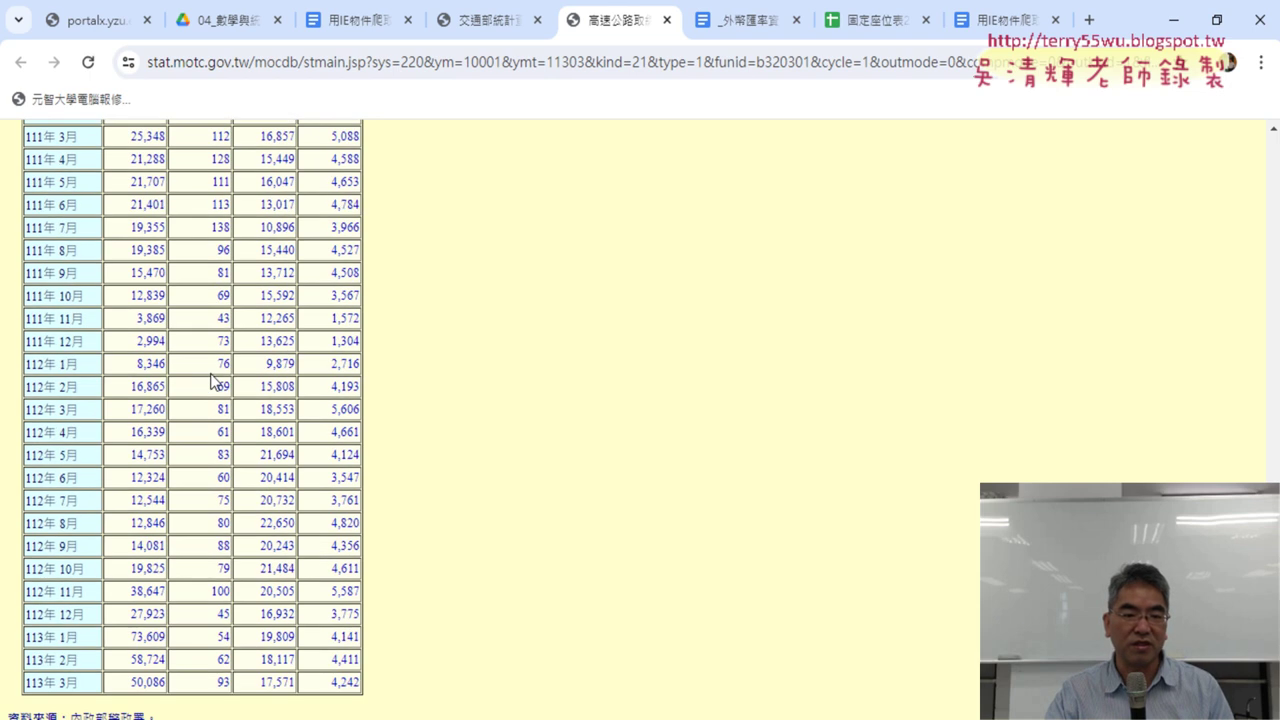
scroll(213, 380, "down", 1)
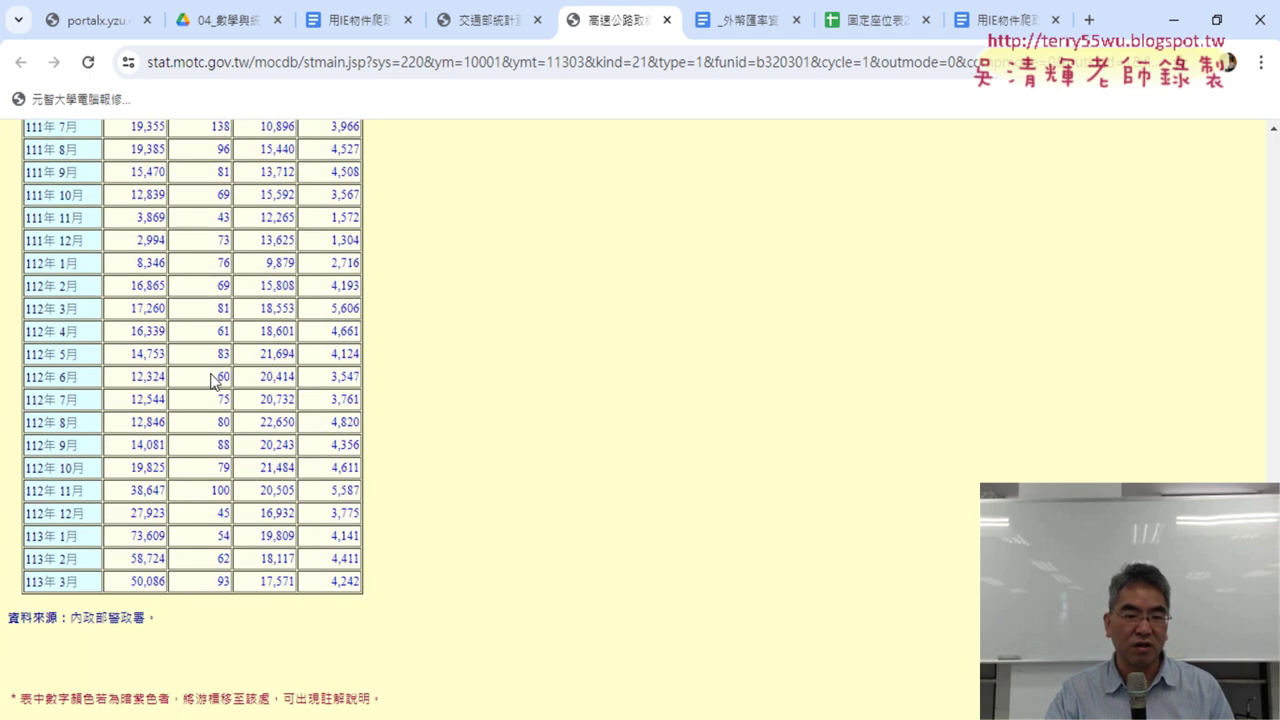
double_click(226, 583)
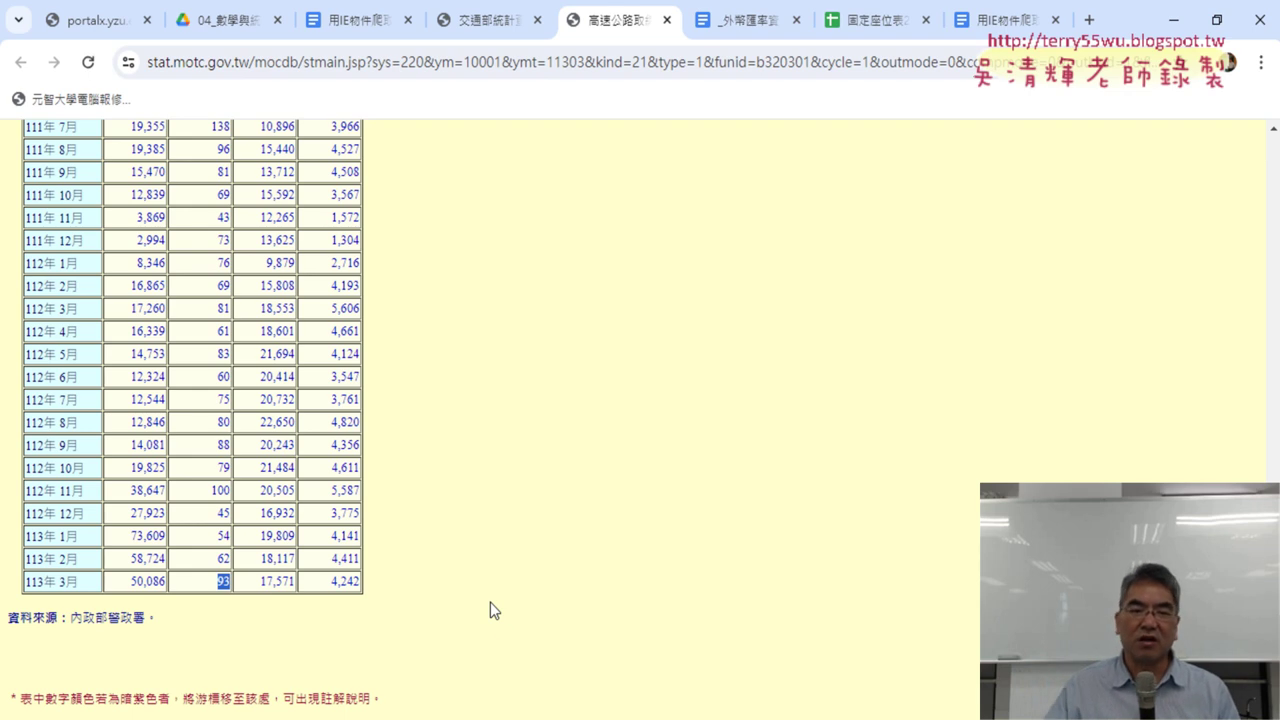
Jump to the table's top with Home and select the 任意變換車道 heading.
key("Home")
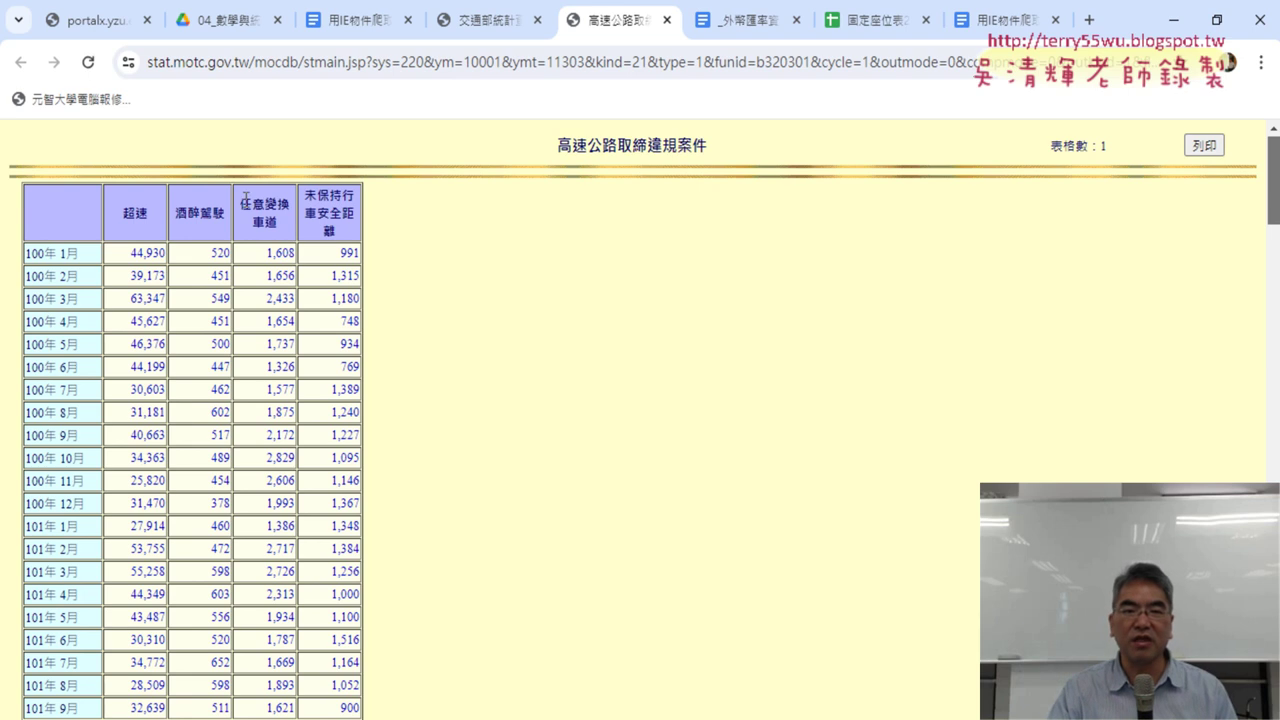
left_click_drag(242, 196, 287, 237)
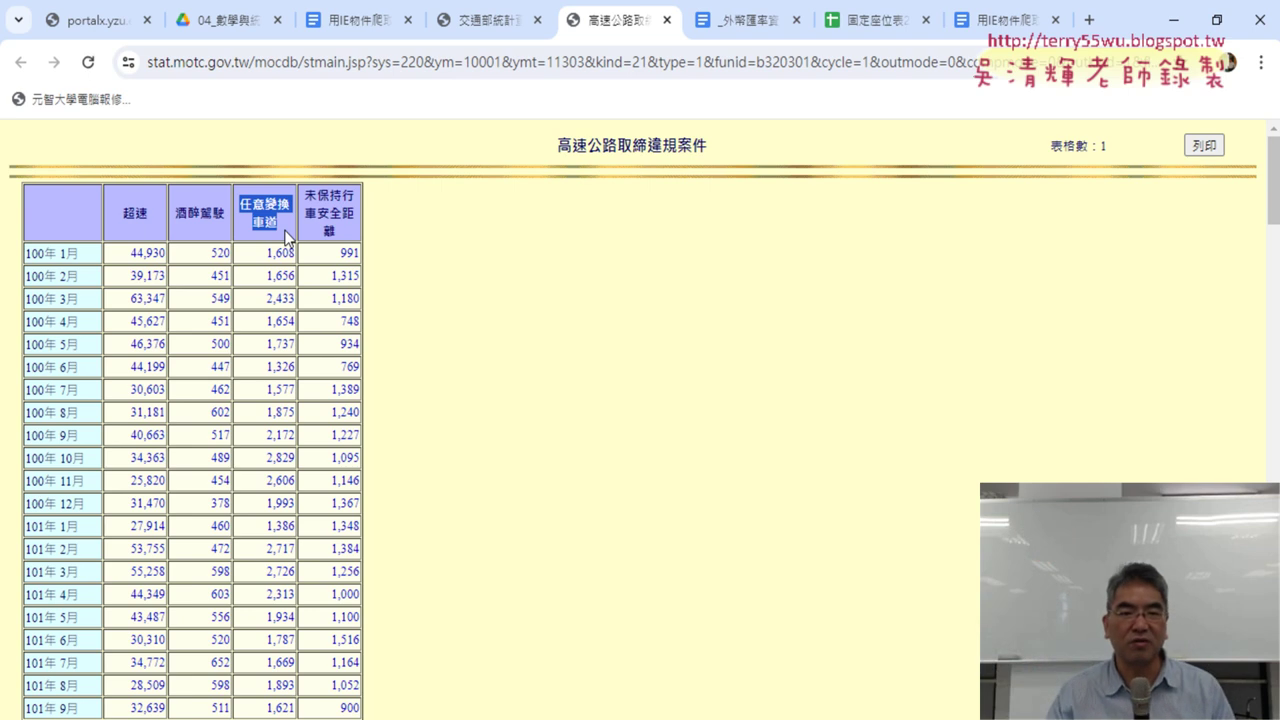
scroll(362, 477, "down", 8)
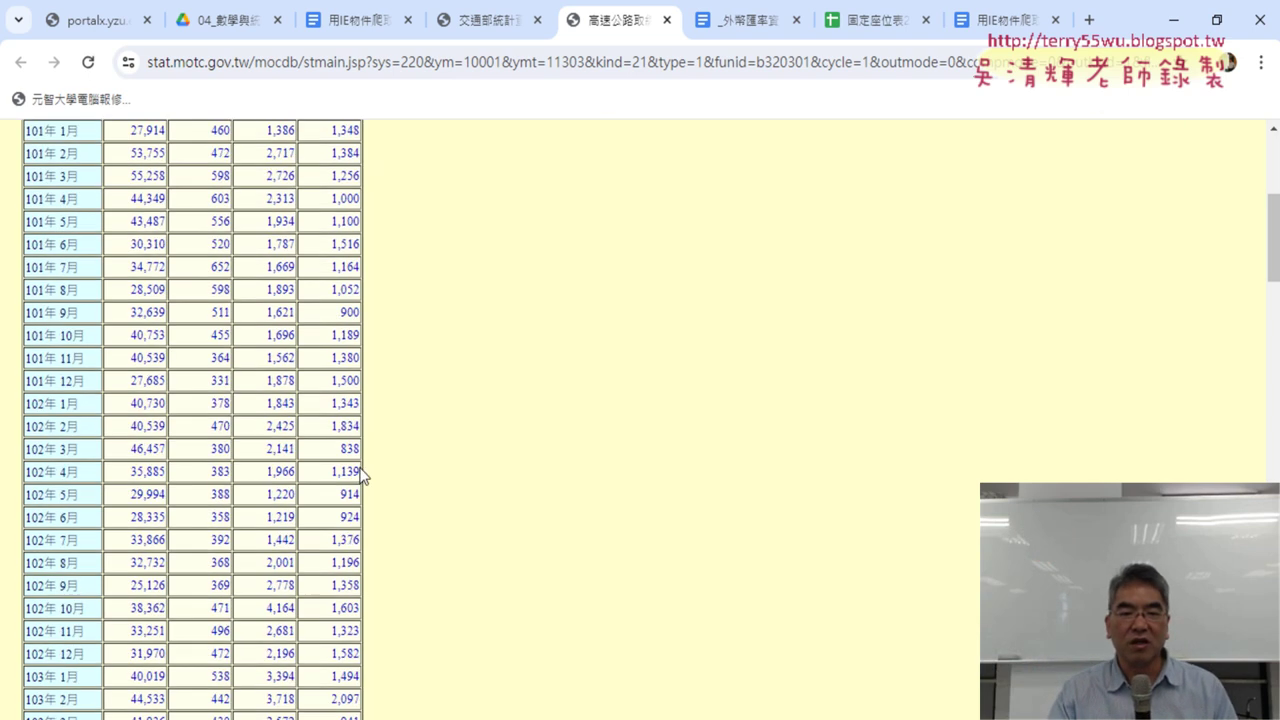
scroll(362, 477, "up", 8)
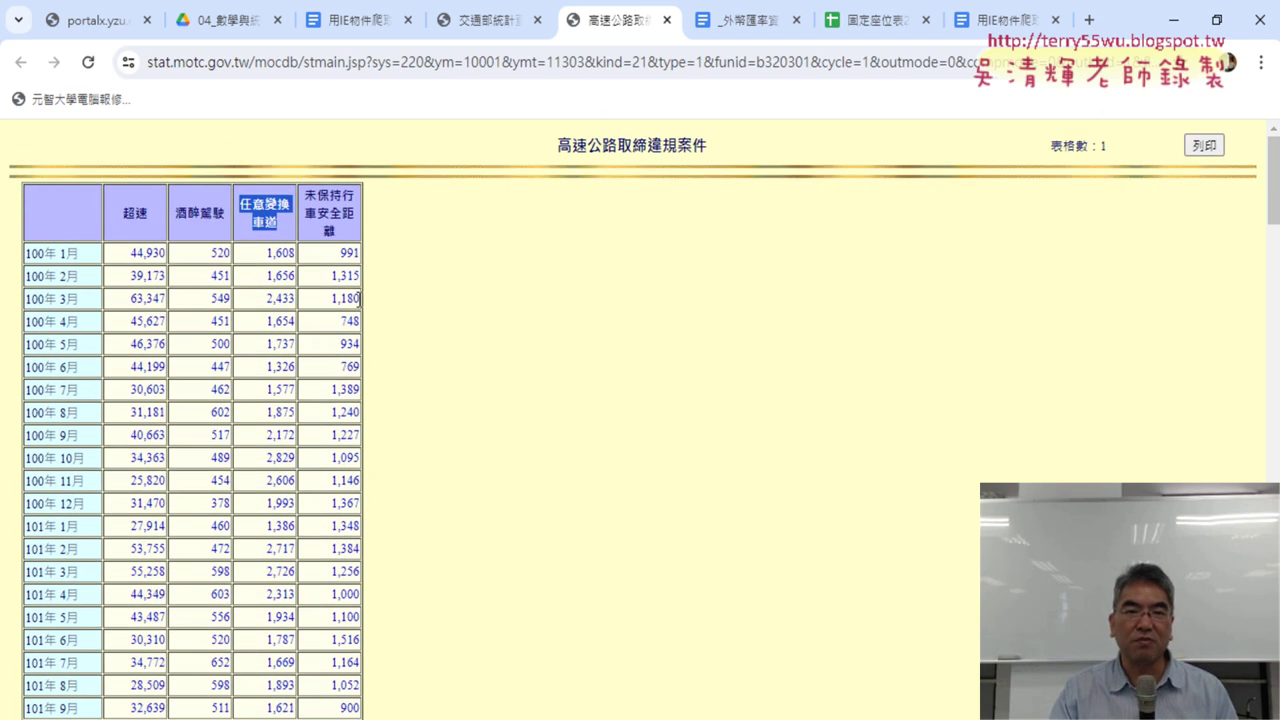
left_click(192, 30)
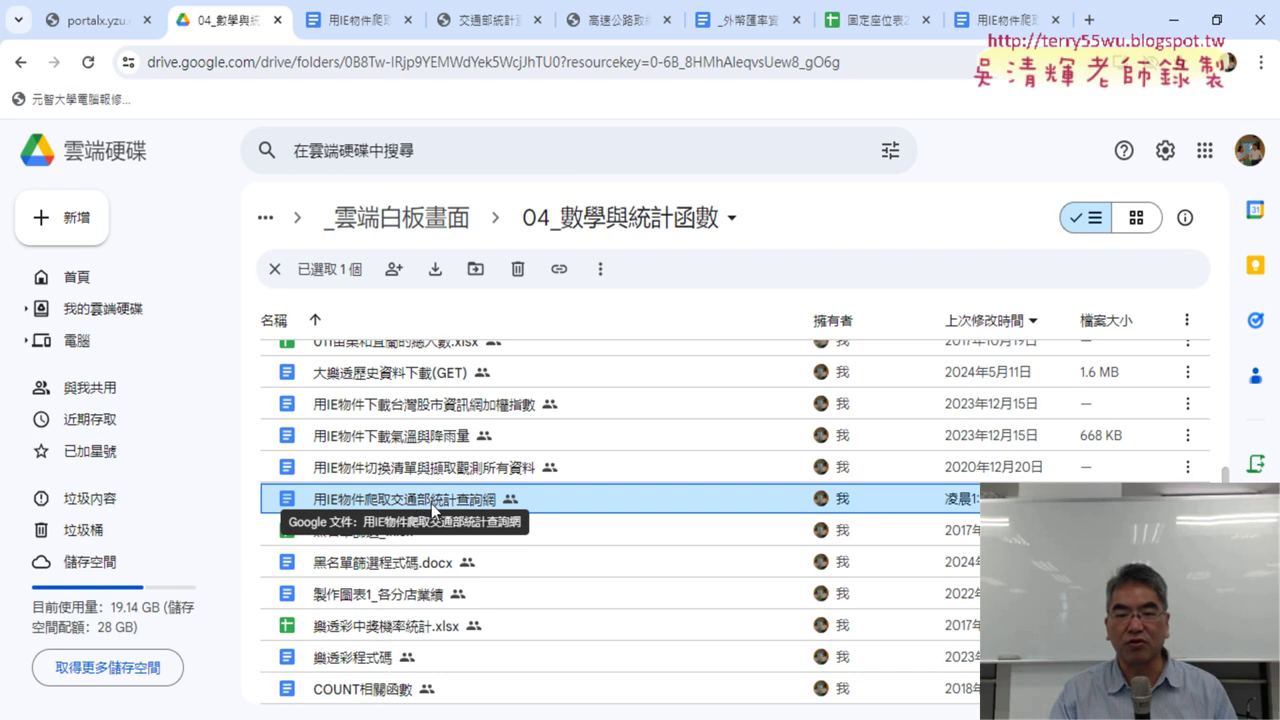
left_click(378, 25)
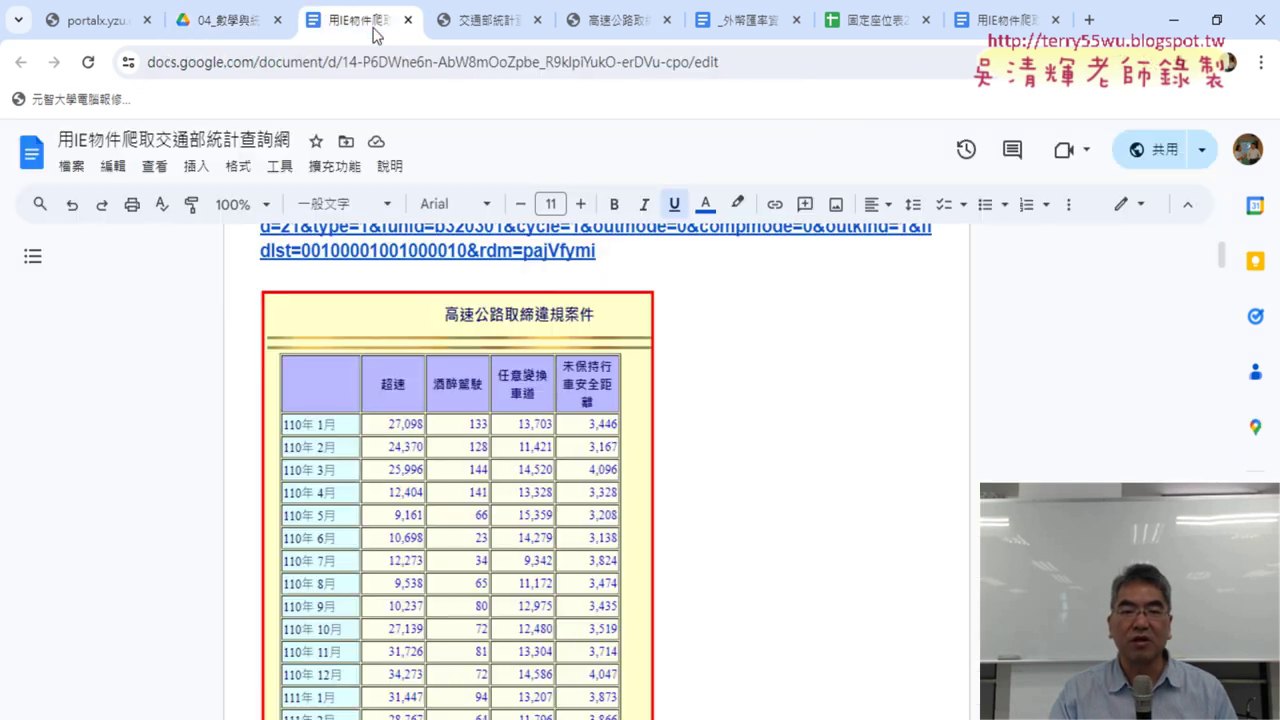
scroll(520, 280, "up", 3)
left_click(528, 331)
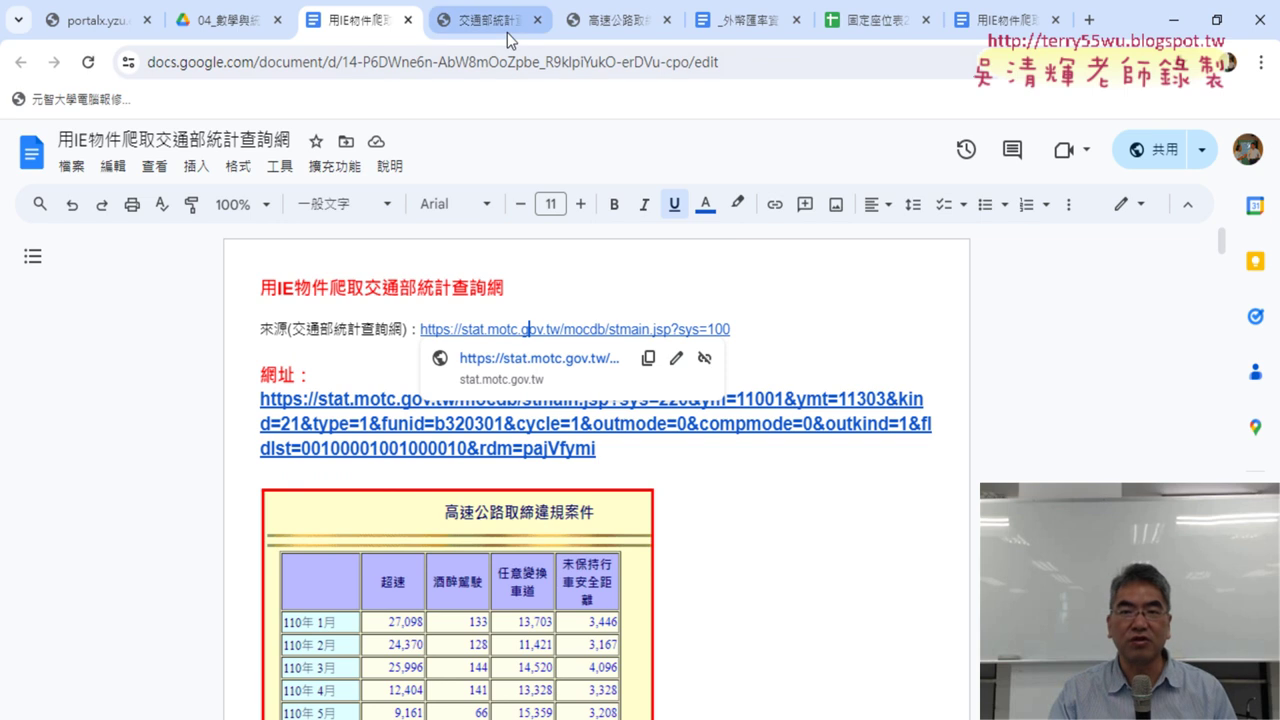
left_click(628, 20)
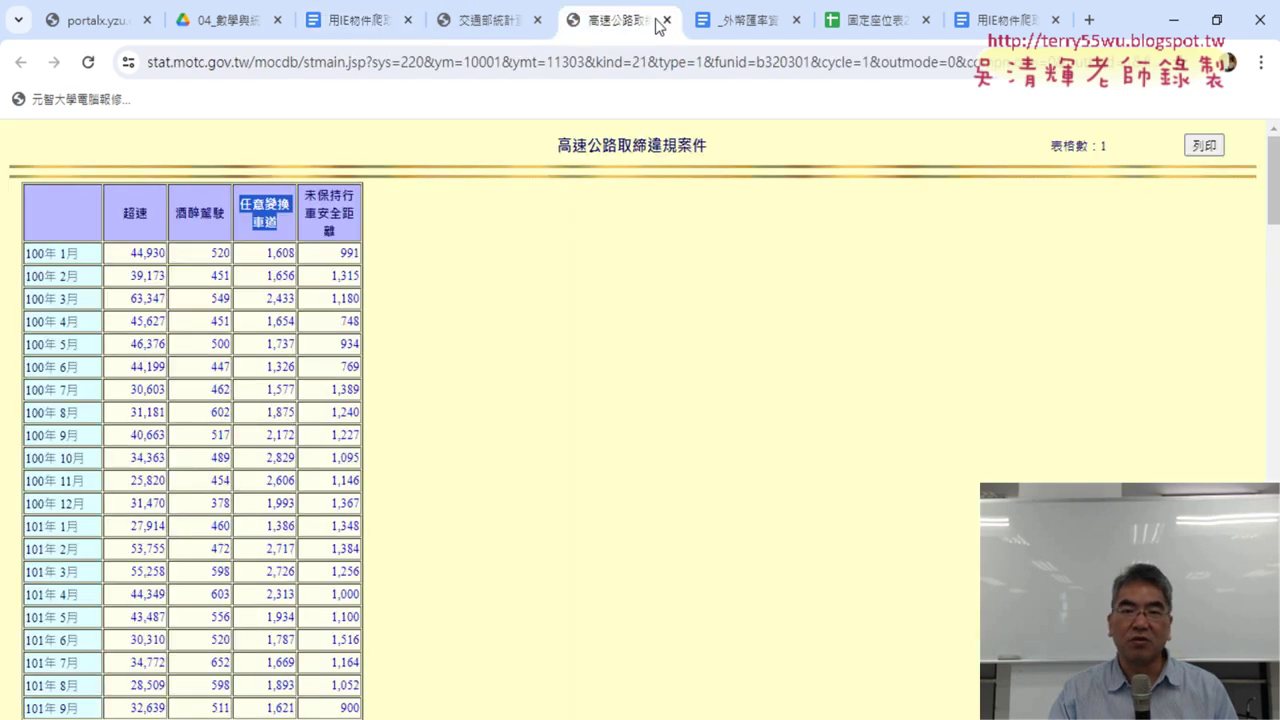
Switch to the 交通部統計查詢網 tab and open the 主要查詢 category listing.
left_click(495, 22)
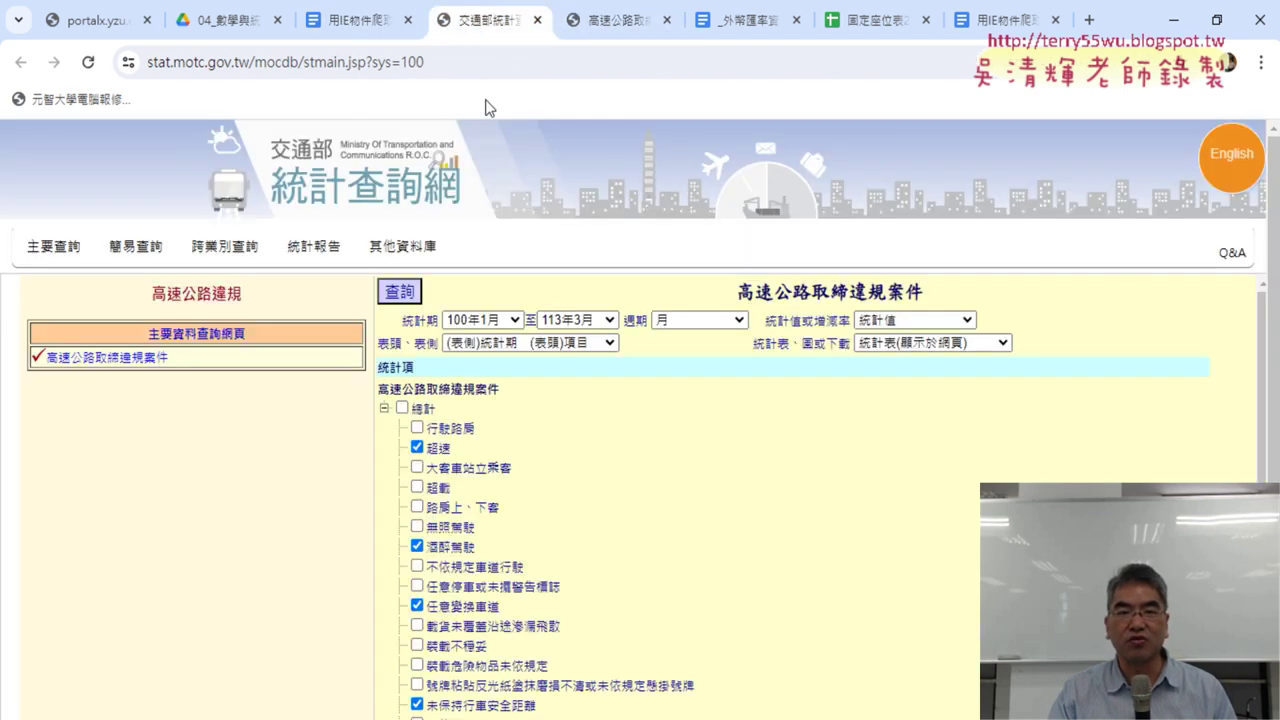
left_click(55, 252)
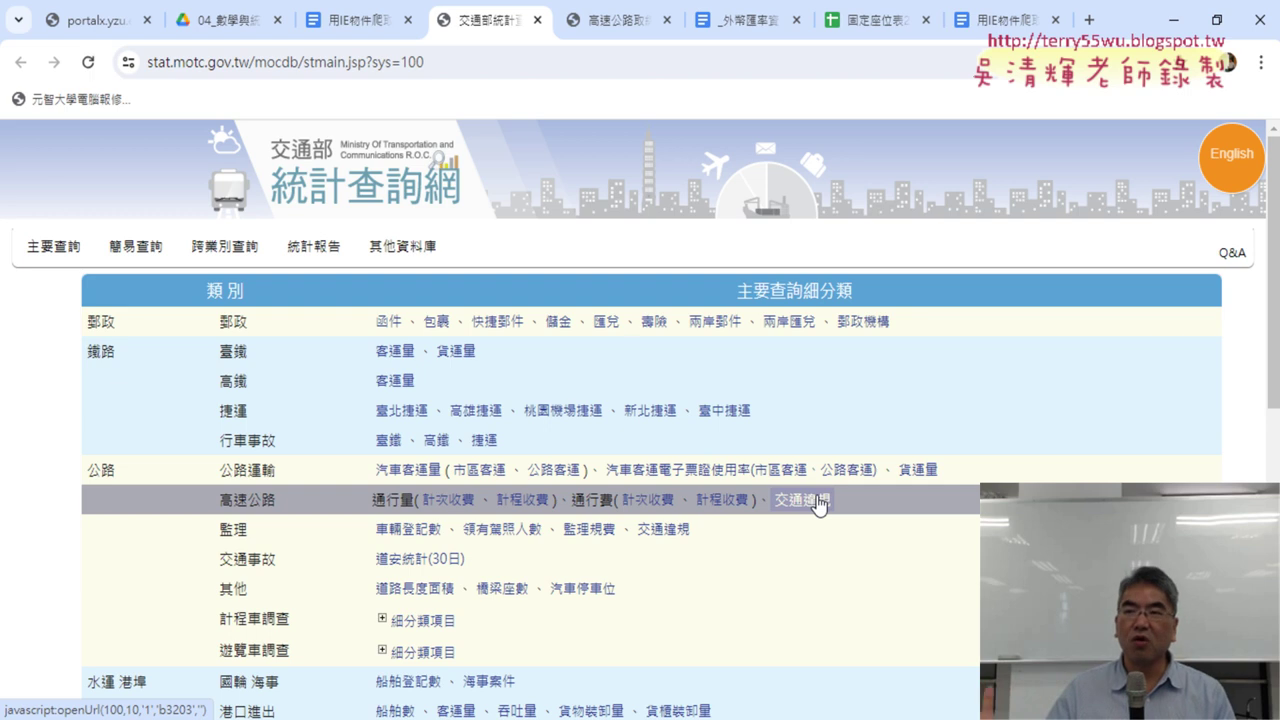
Scroll the category page, then switch back to the 高速公路取締違規案件 results tab.
scroll(818, 503, "down", 4)
scroll(818, 503, "down", 2)
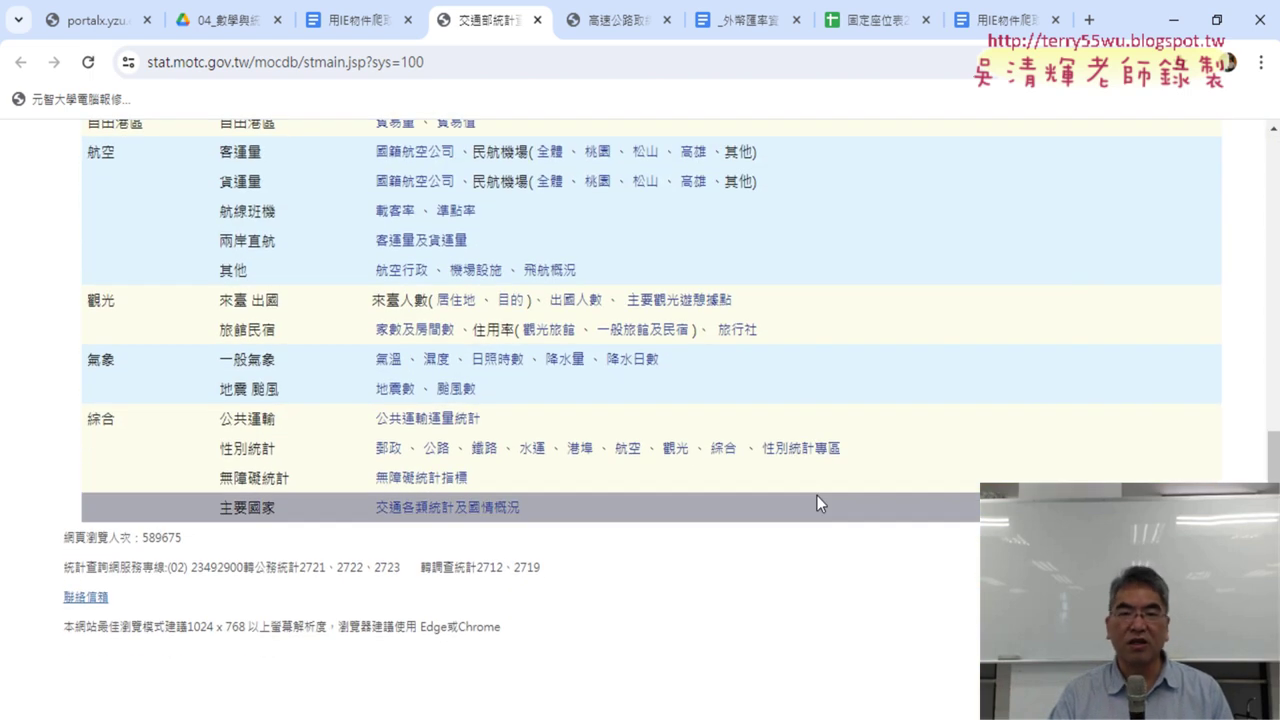
left_click(641, 24)
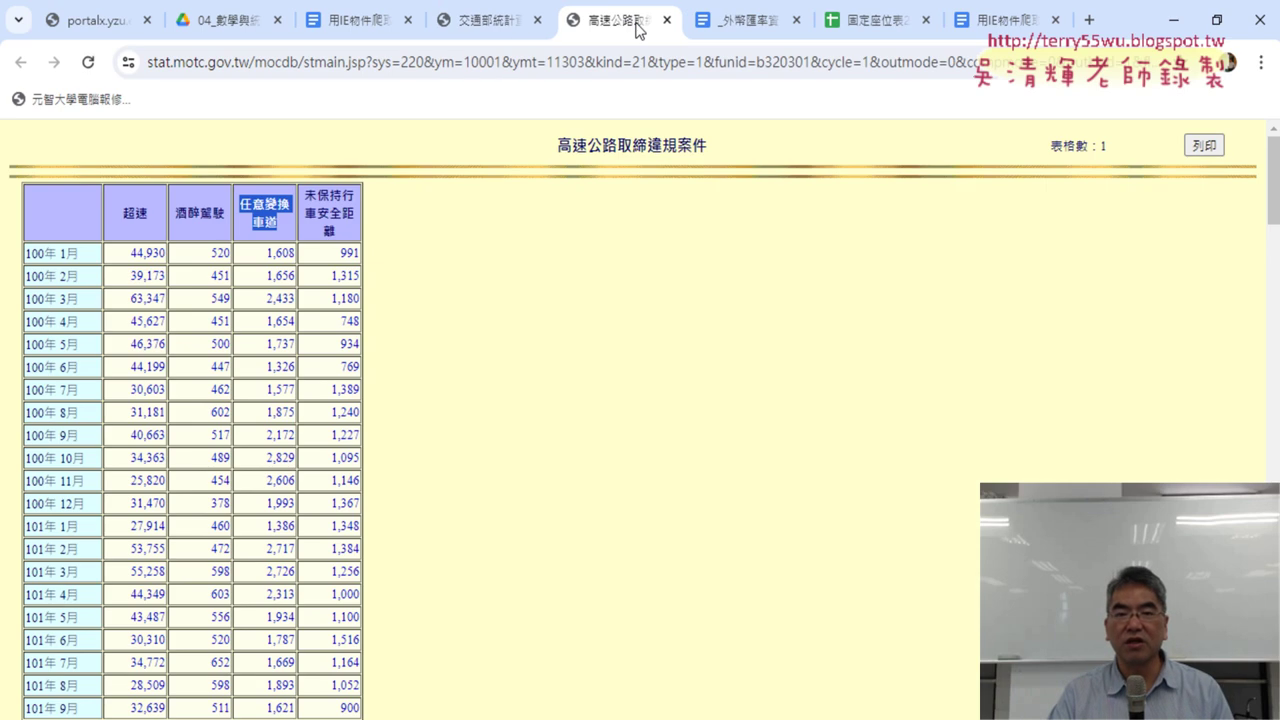